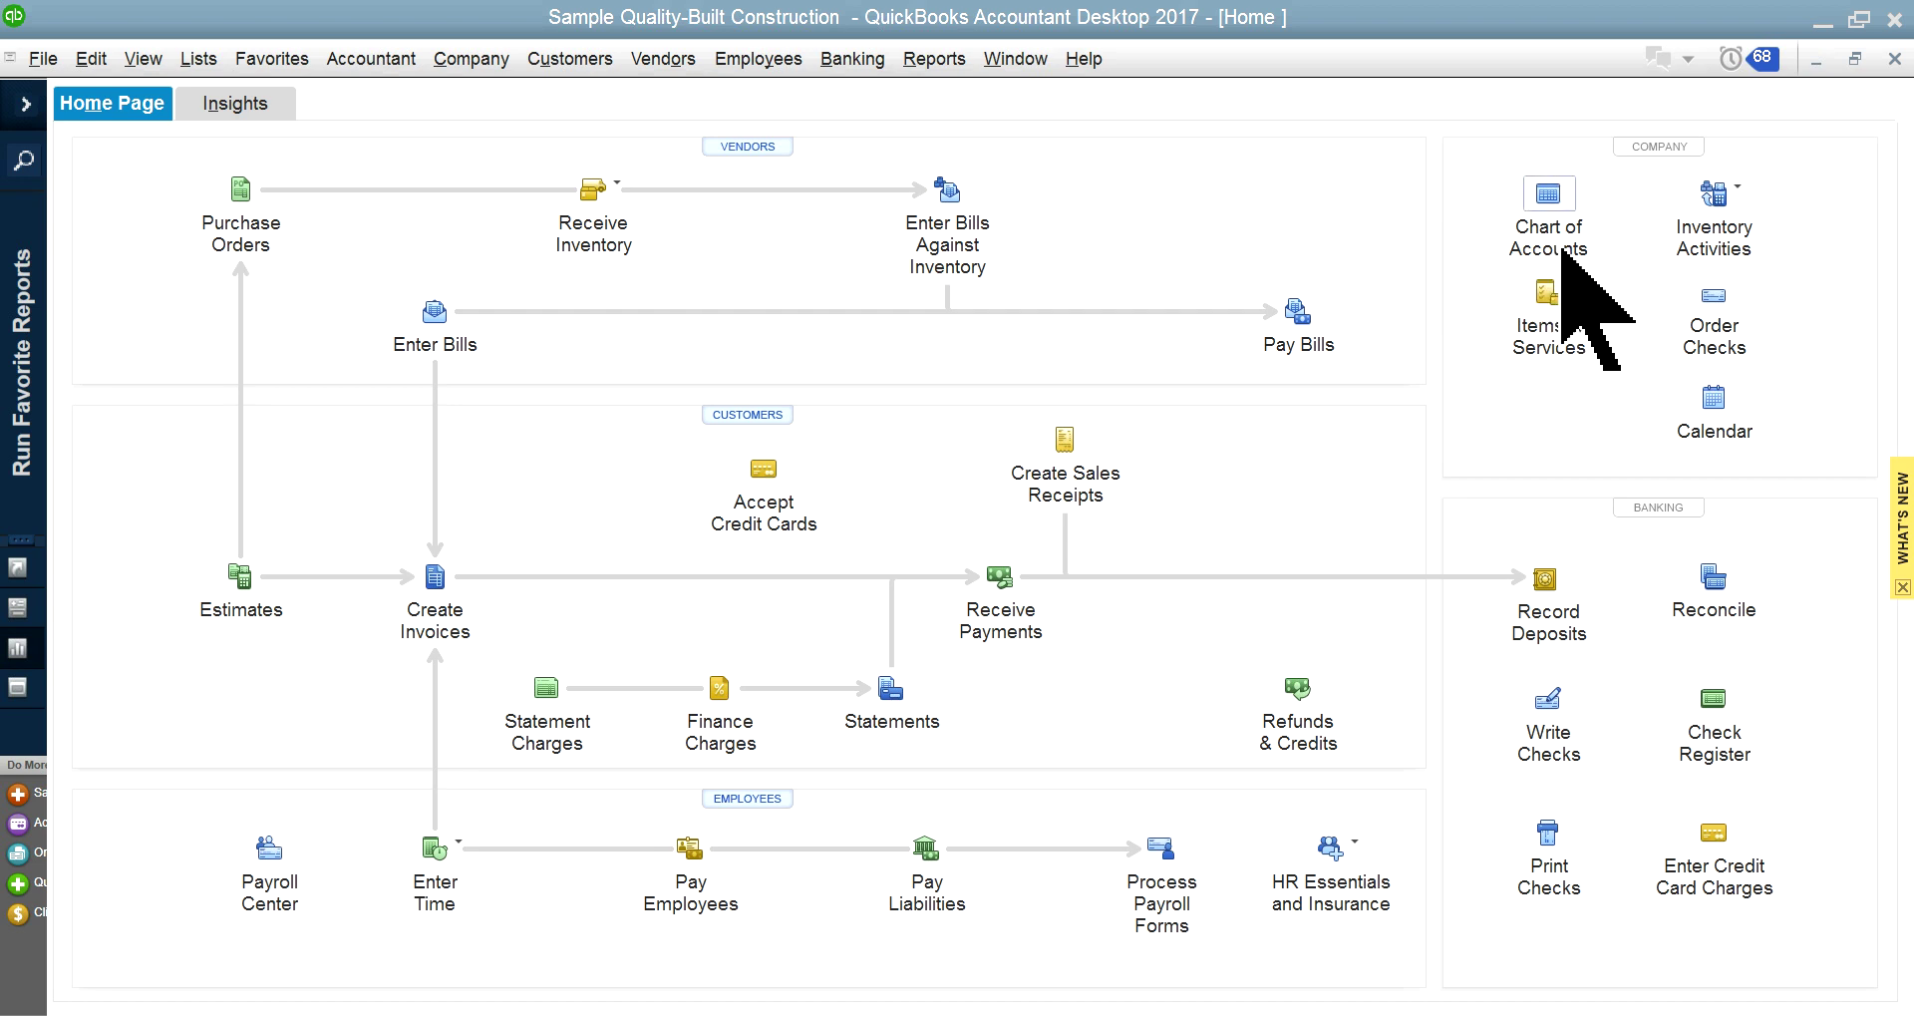
- Open the chart of accounts and go to the Cost of Goods Sold accounts
{"action": "left_click", "coordinate": [194, 60]}
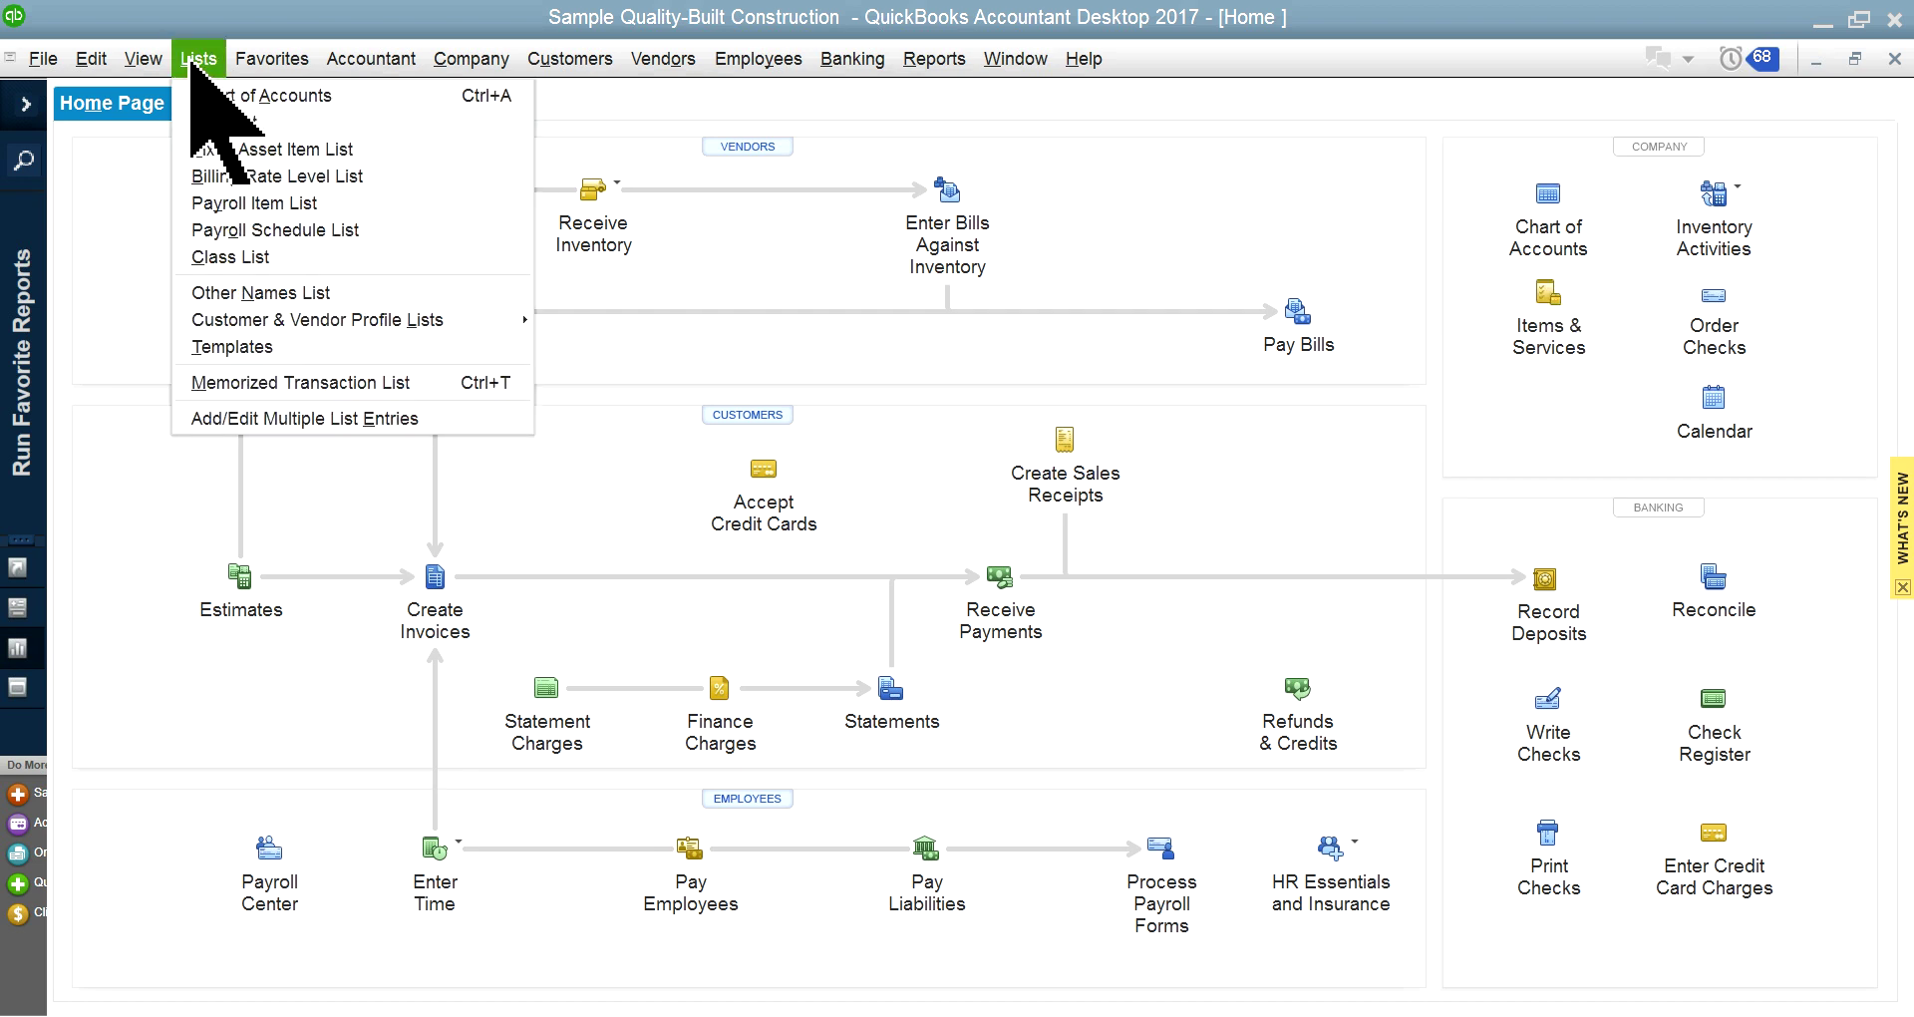
{"action": "left_click", "coordinate": [220, 95]}
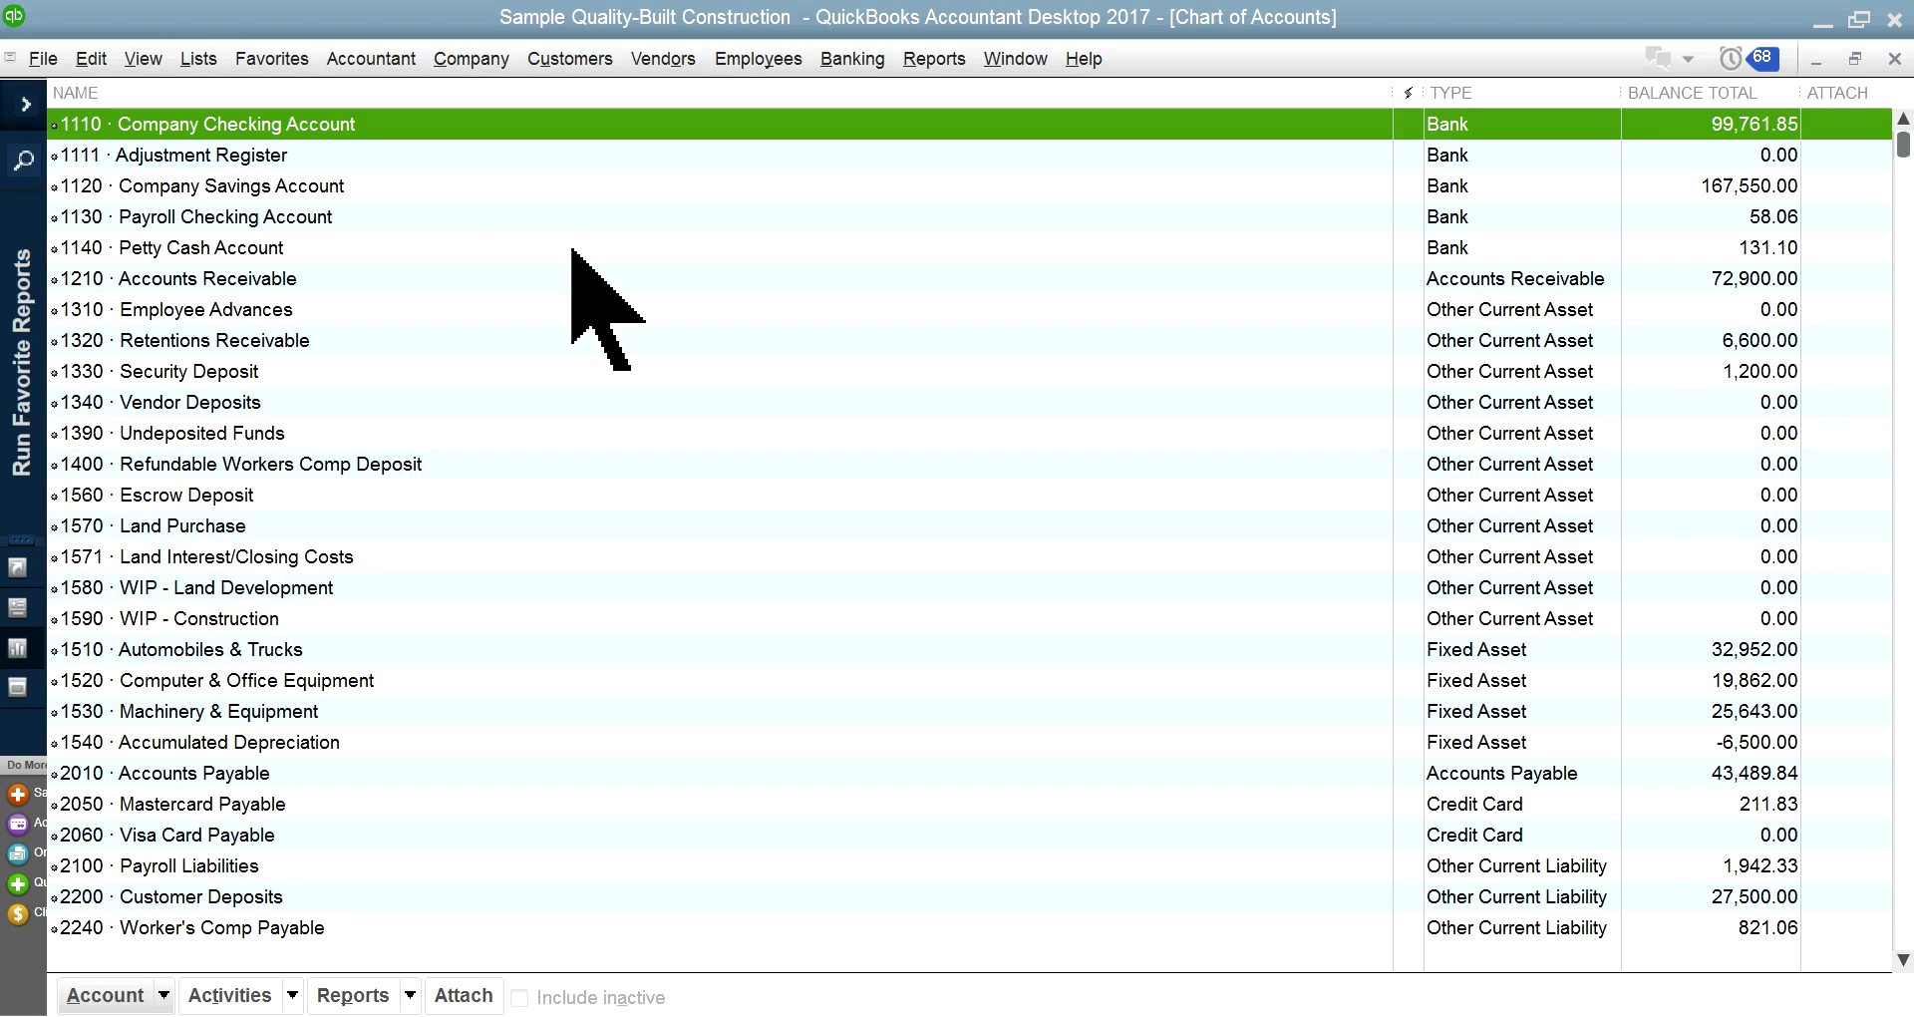
{"action": "scroll", "coordinate": [942, 539], "scroll_direction": "down", "scroll_amount": 4}
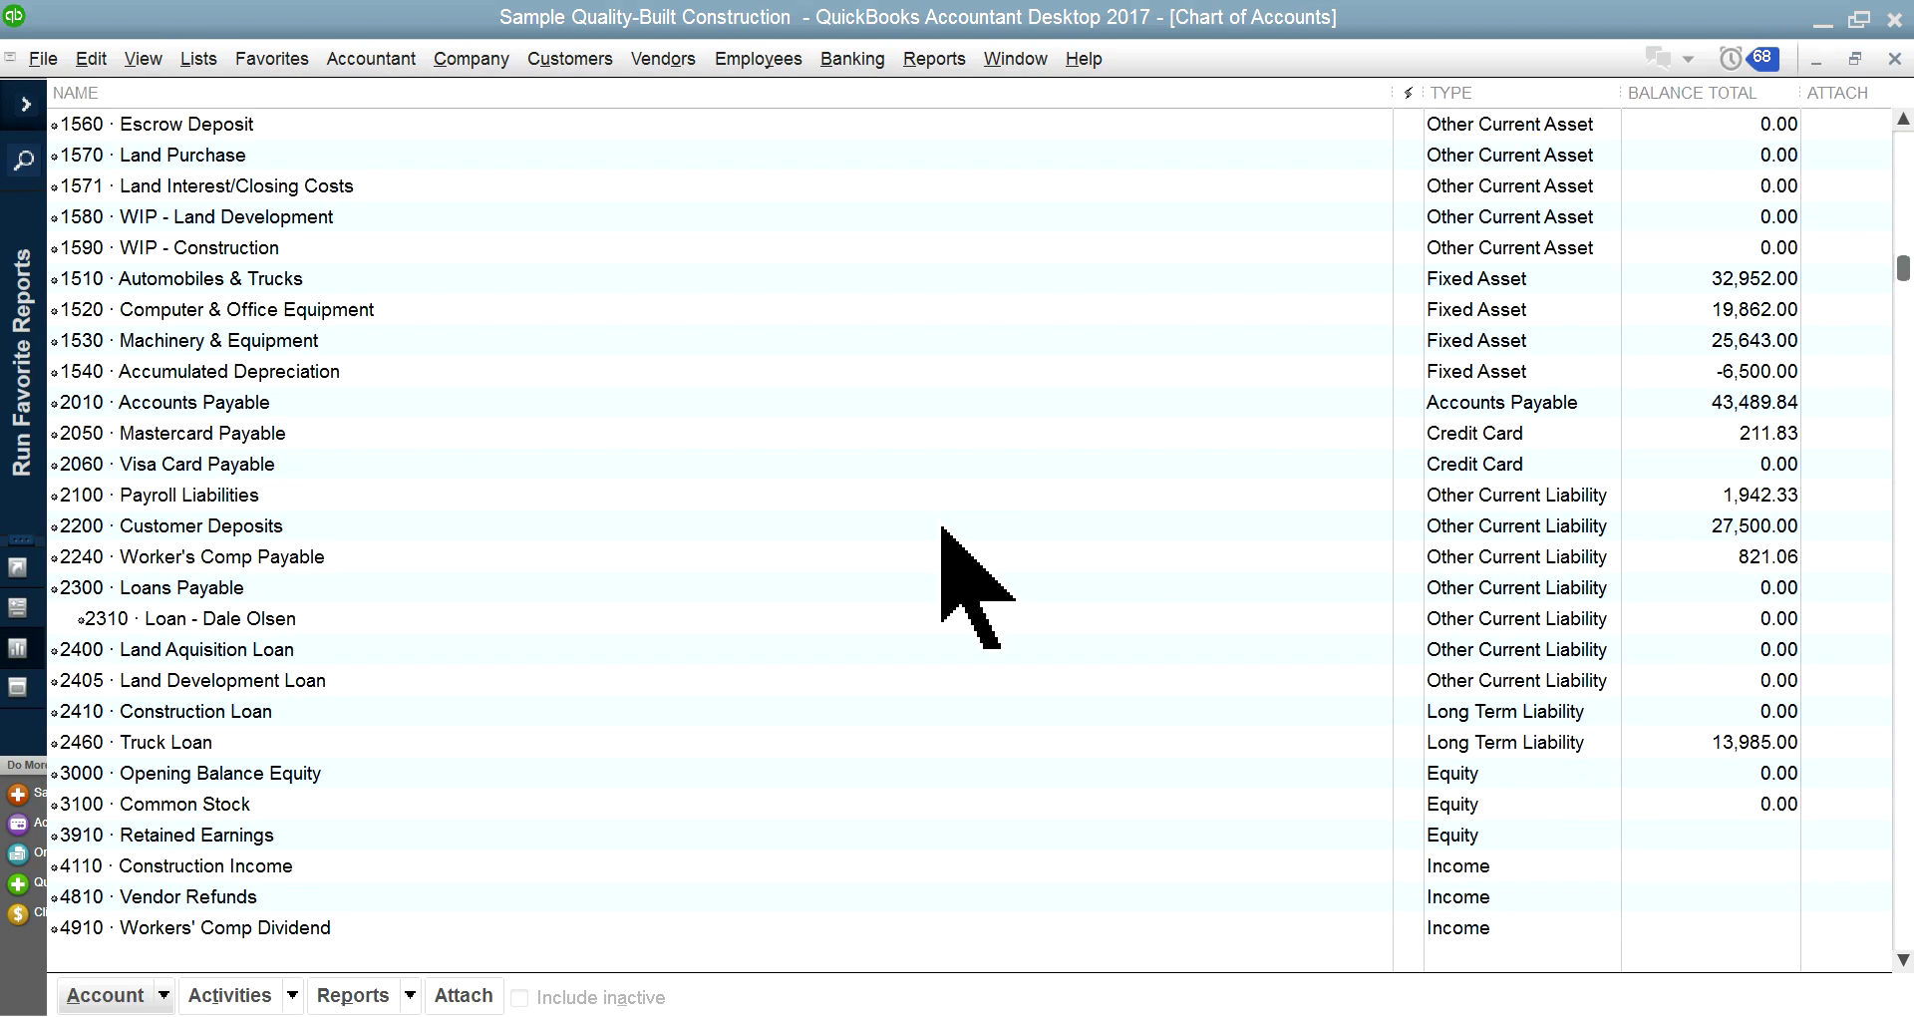
{"action": "scroll", "coordinate": [943, 533], "scroll_direction": "down", "scroll_amount": 5}
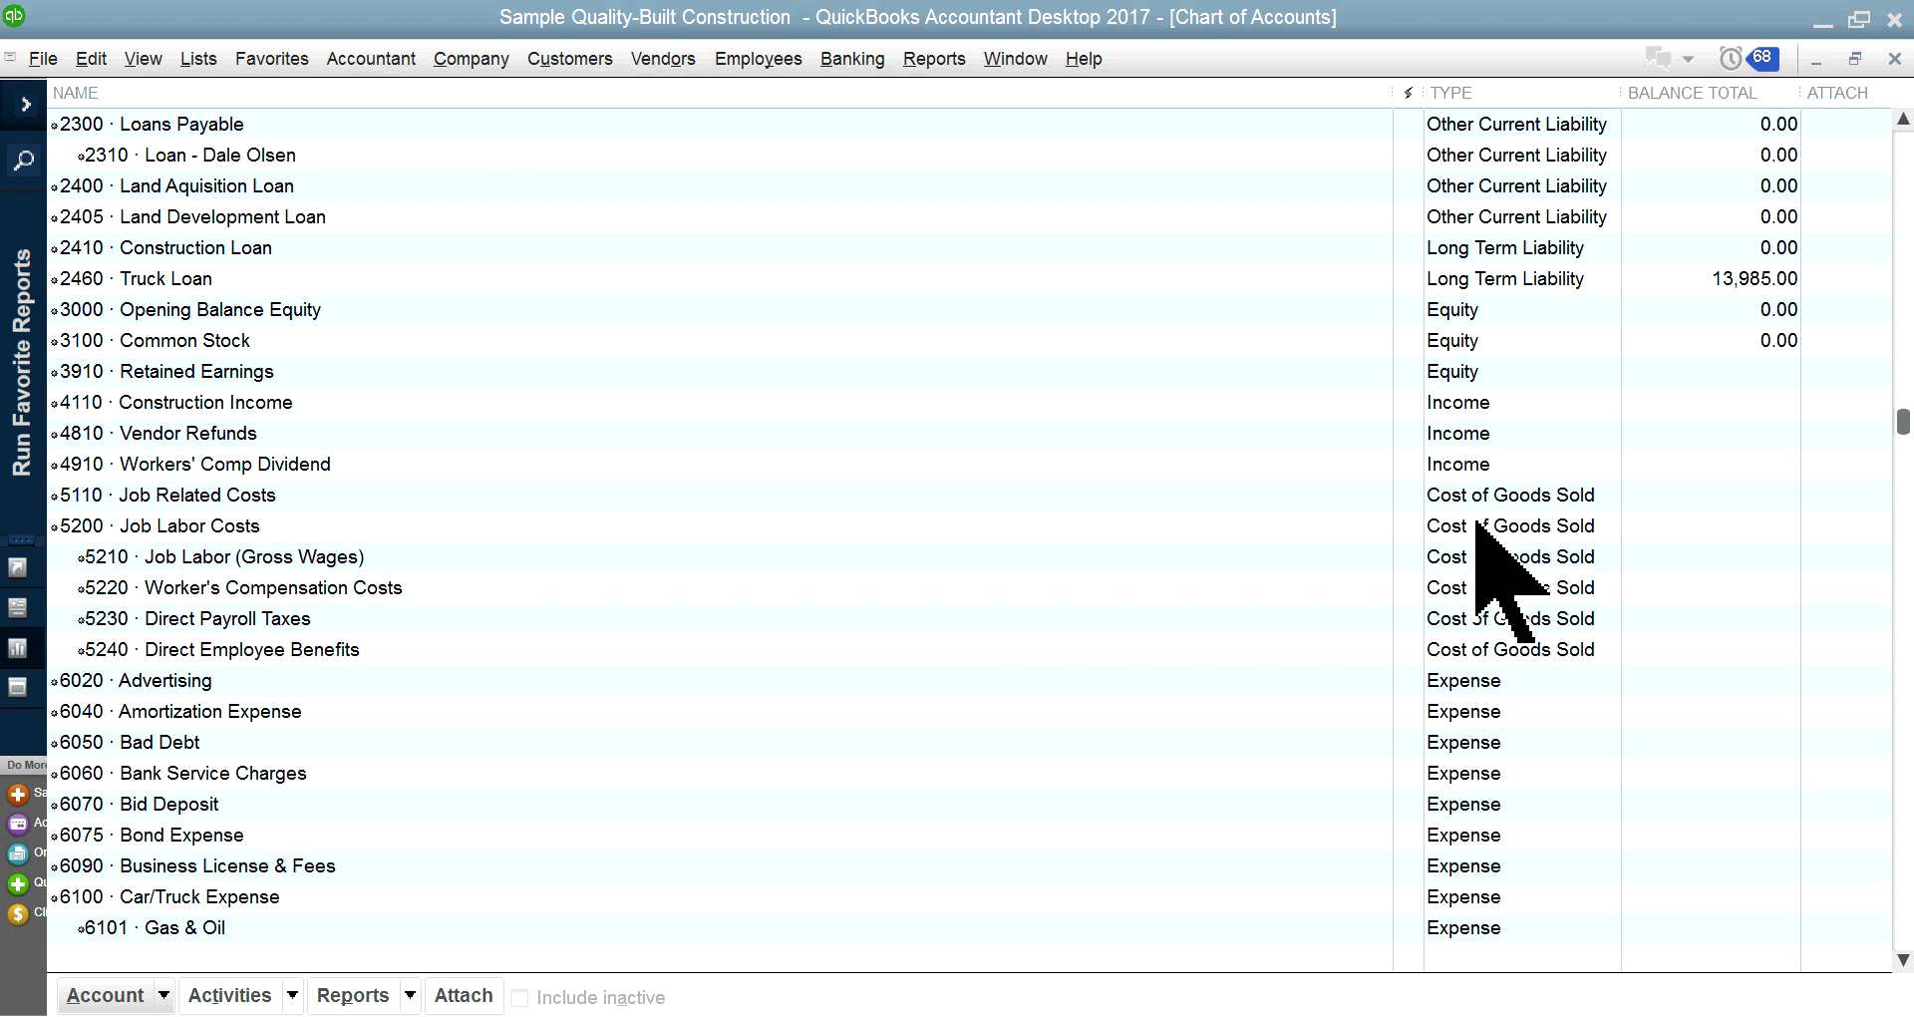
- Review the Job Related Costs account, the Job Labor Costs account and the four Job Labor Costs subaccounts
{"action": "left_click", "coordinate": [191, 503]}
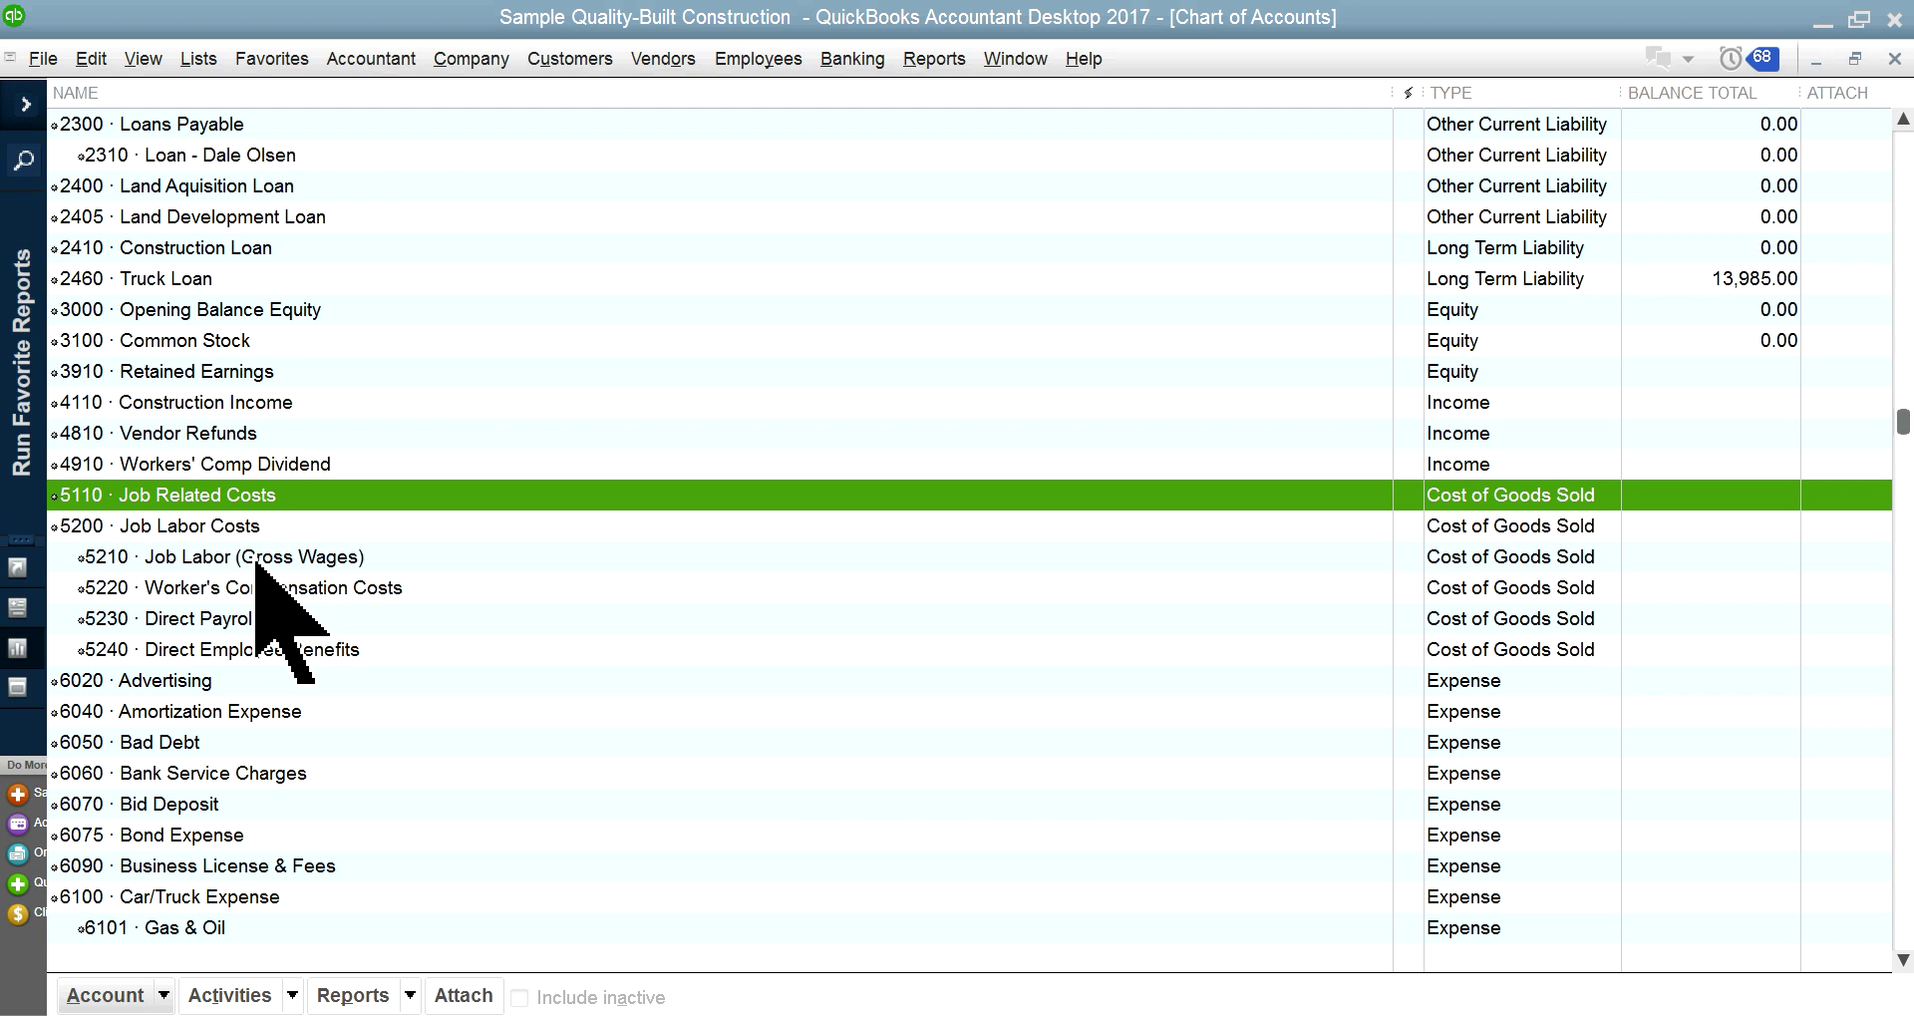
{"action": "left_click", "coordinate": [208, 529]}
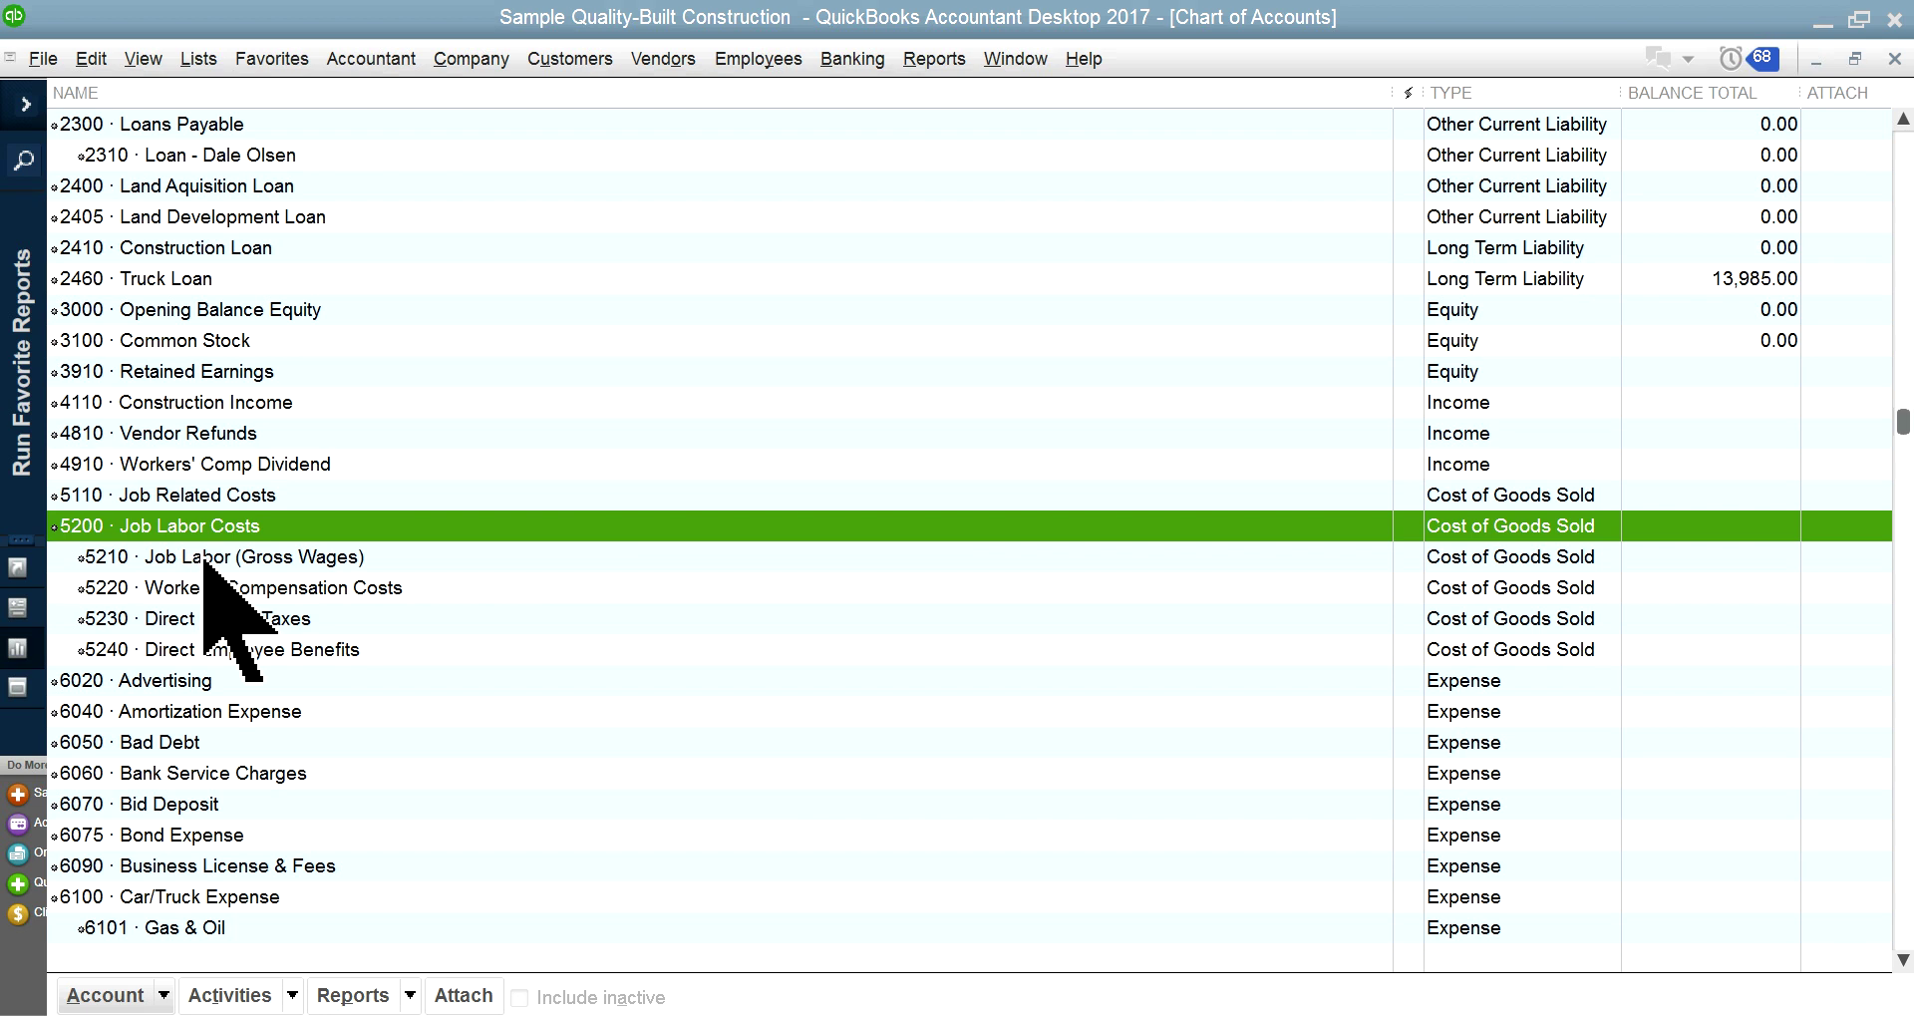
{"action": "left_click", "coordinate": [215, 560]}
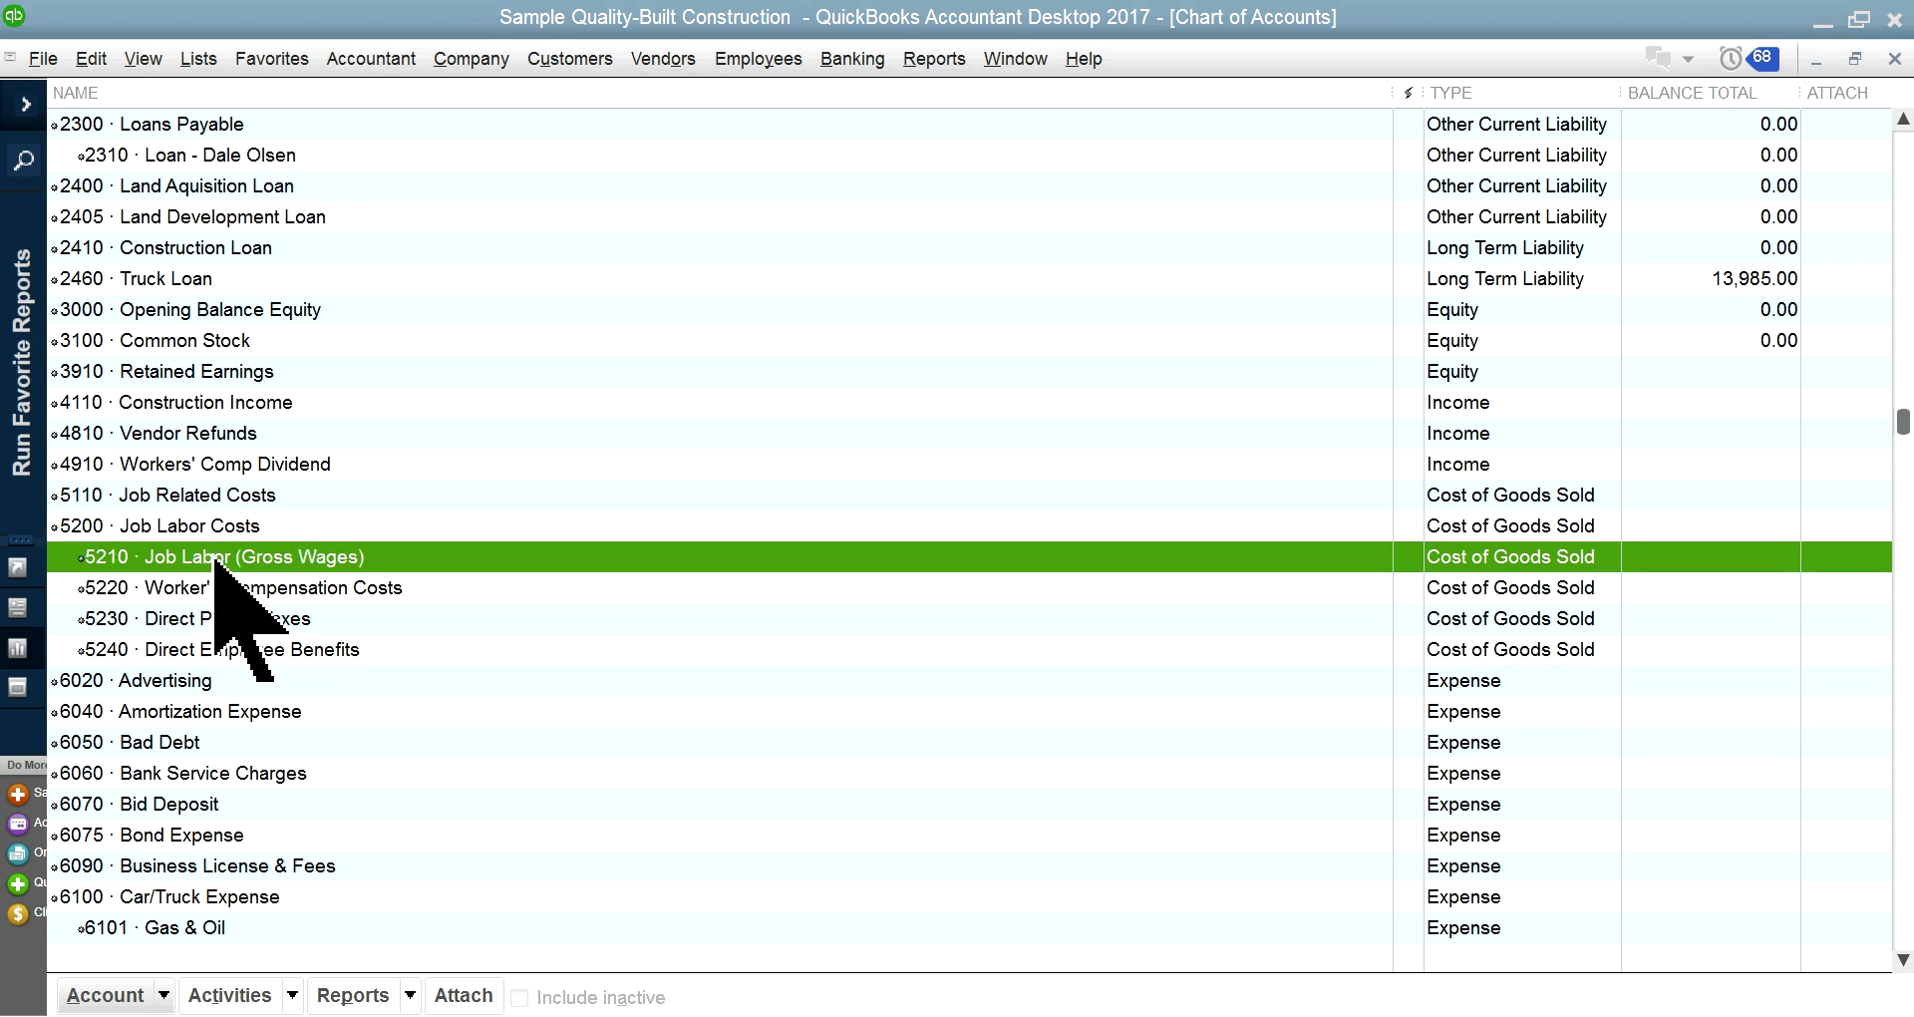
{"action": "left_click", "coordinate": [317, 595]}
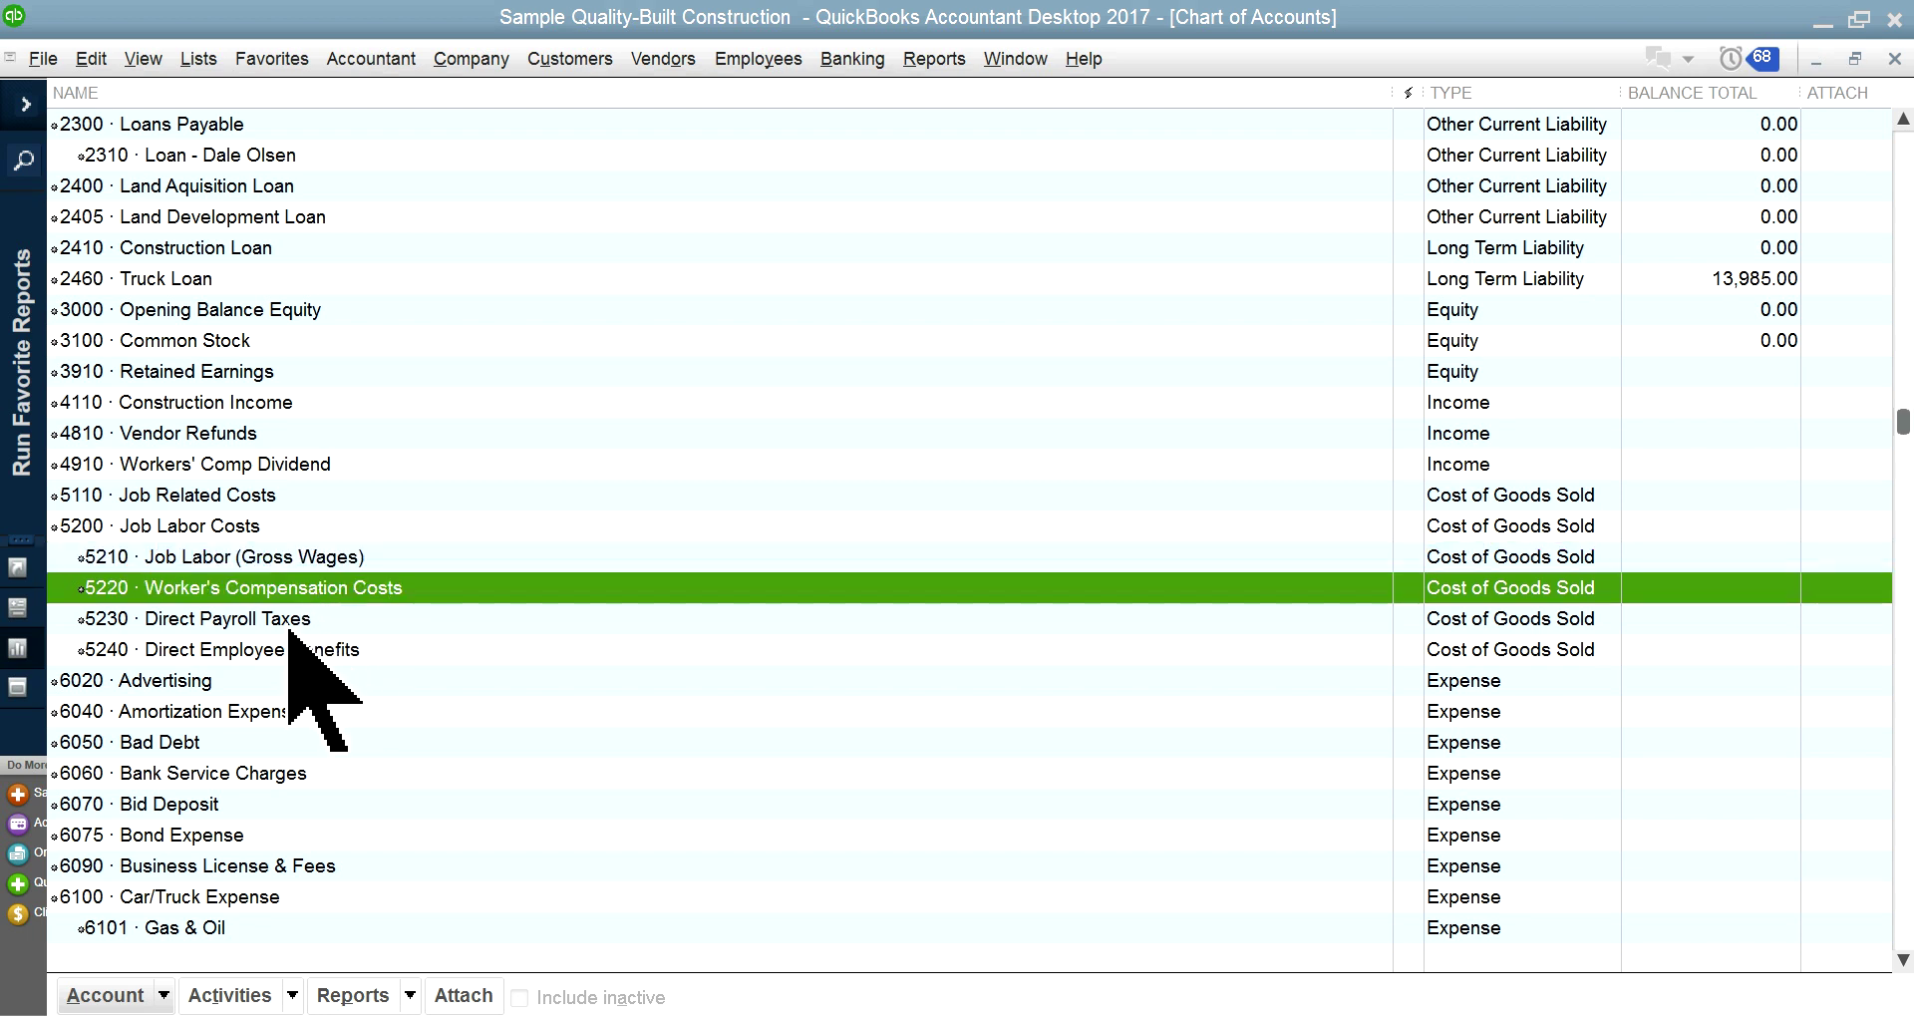
{"action": "left_click", "coordinate": [289, 624]}
{"action": "left_click", "coordinate": [319, 650]}
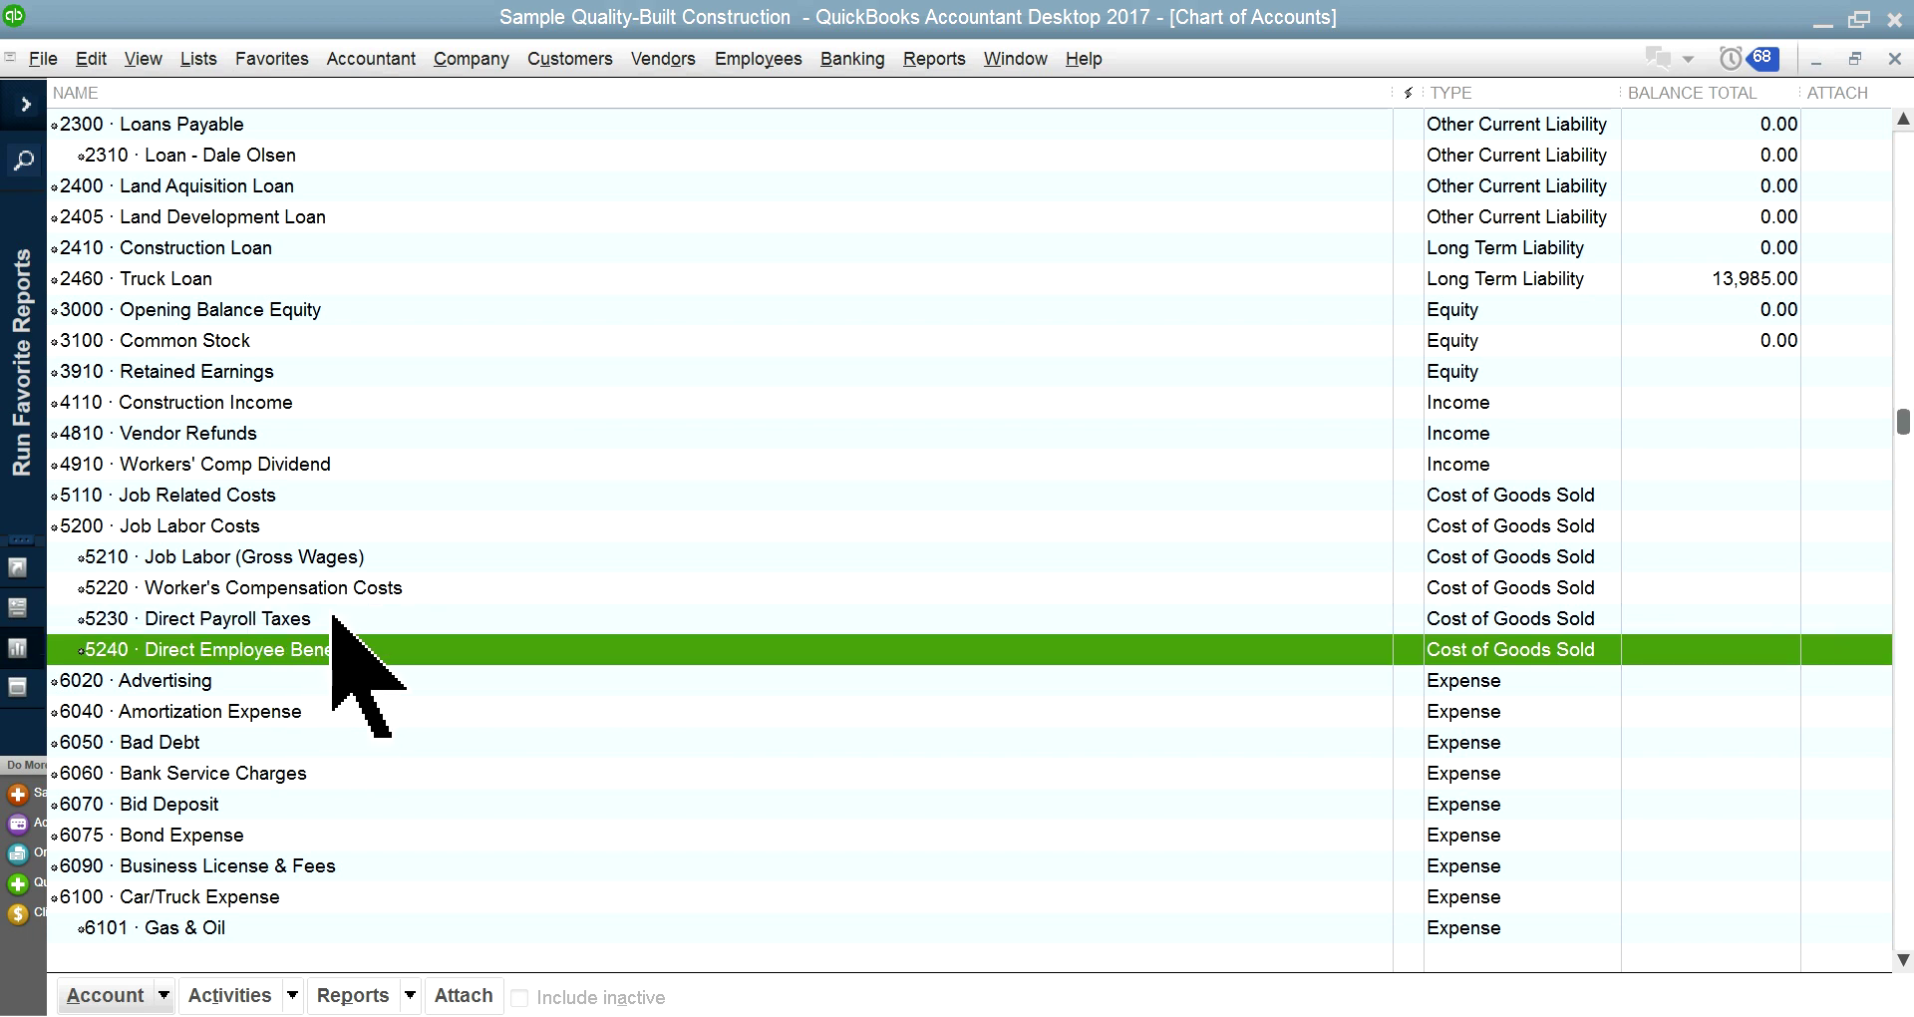
{"action": "left_click", "coordinate": [163, 529]}
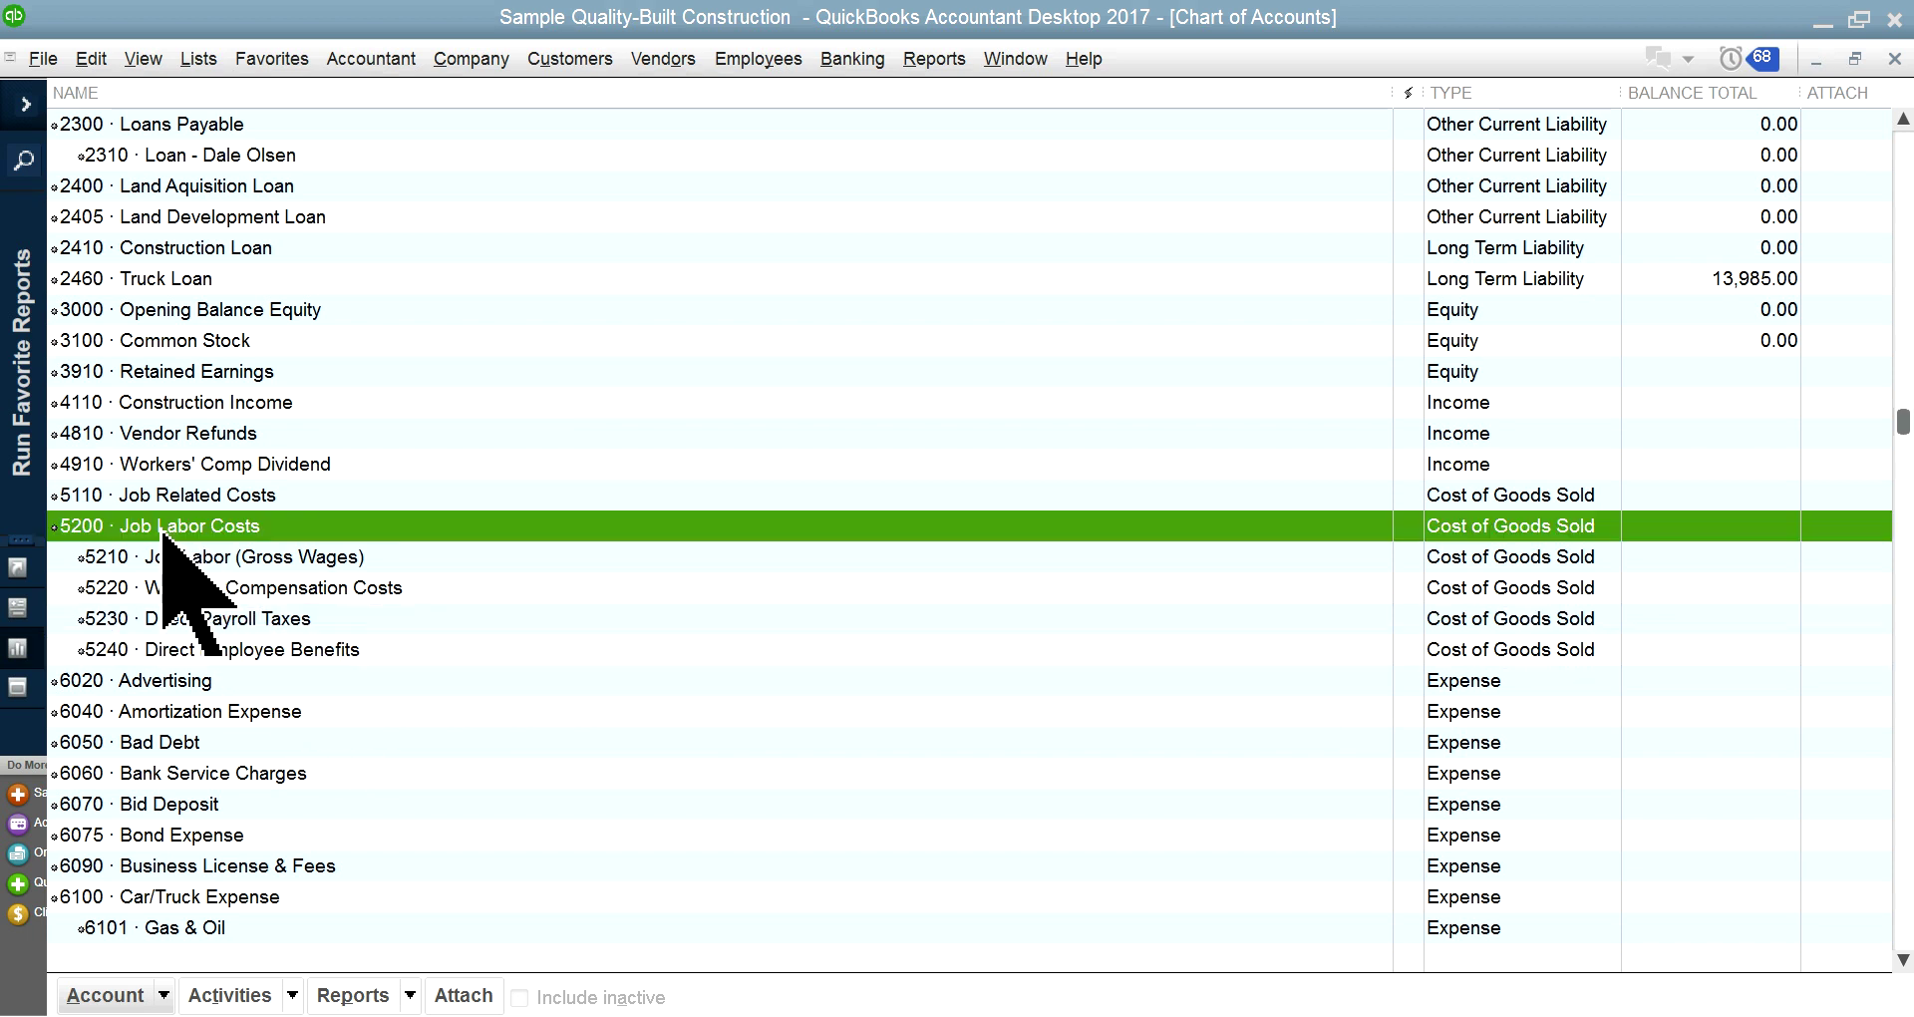
- Open the Job Labor Costs account for editing to check its account type, and close it without saving
{"action": "right_click", "coordinate": [211, 528]}
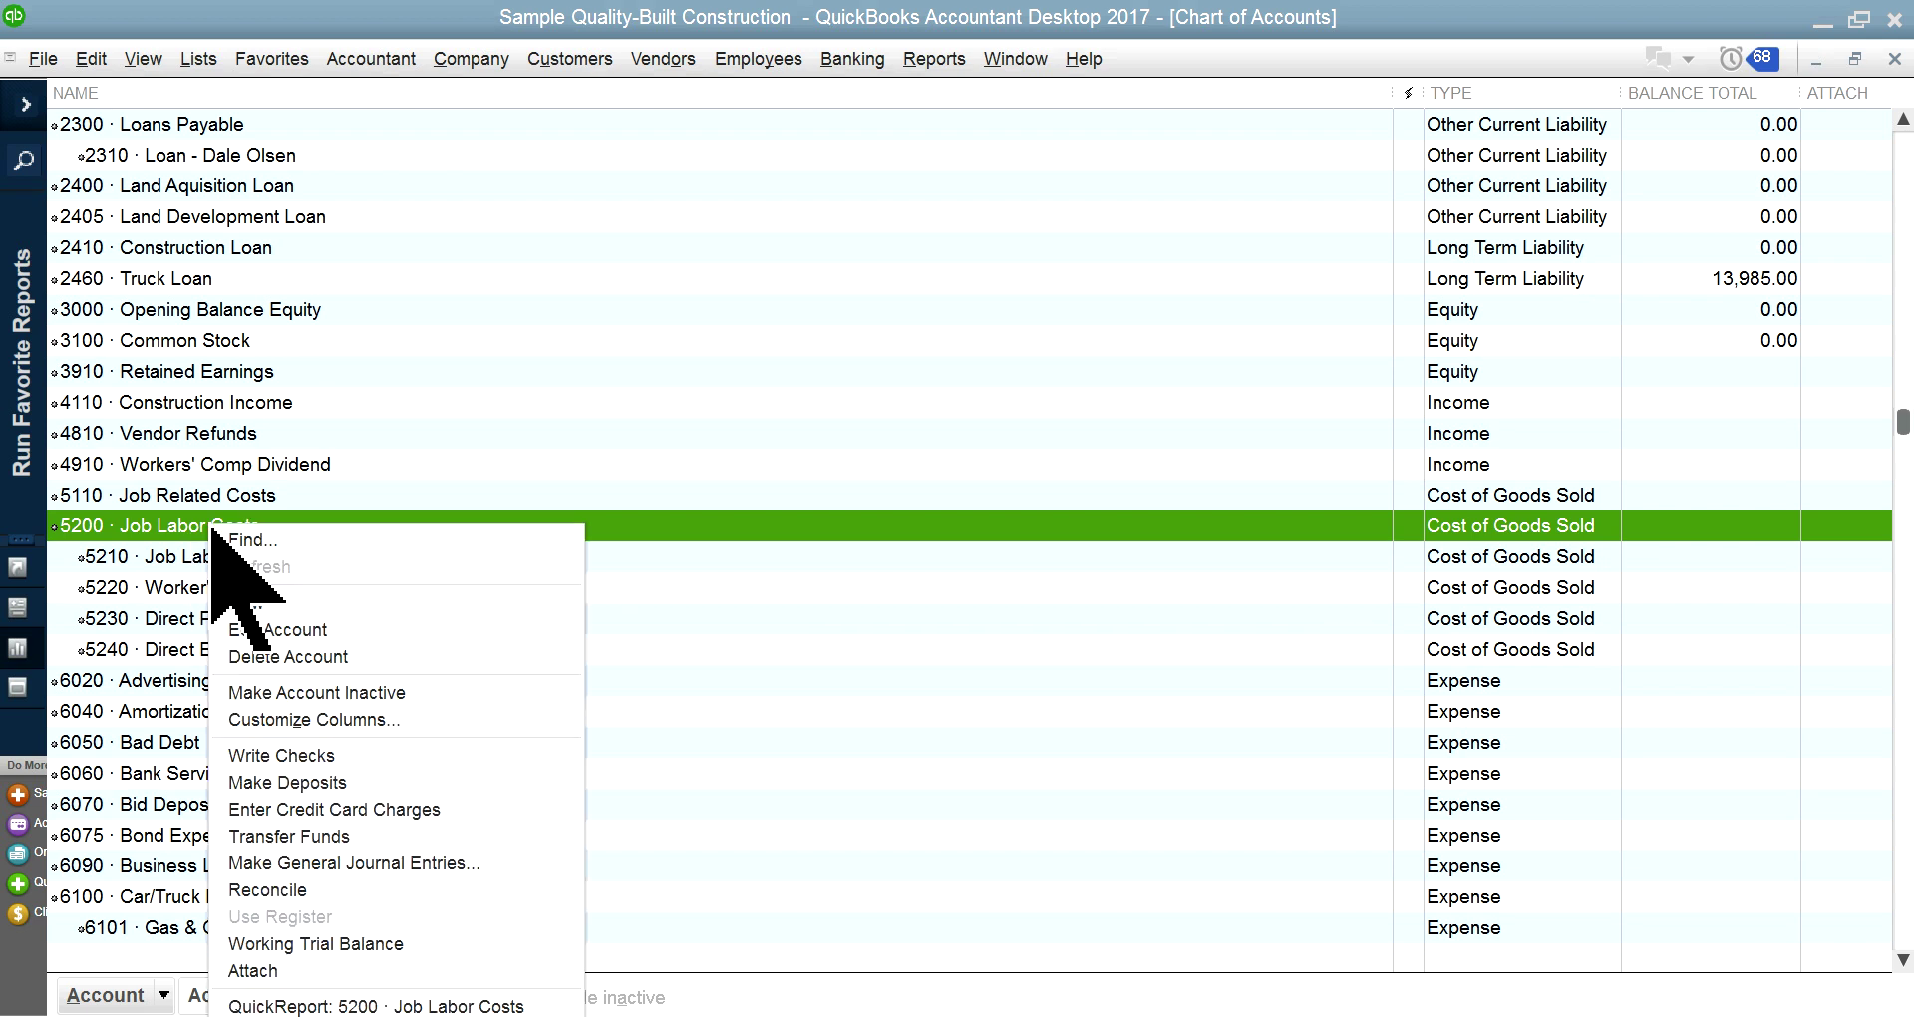
{"action": "left_click", "coordinate": [267, 630]}
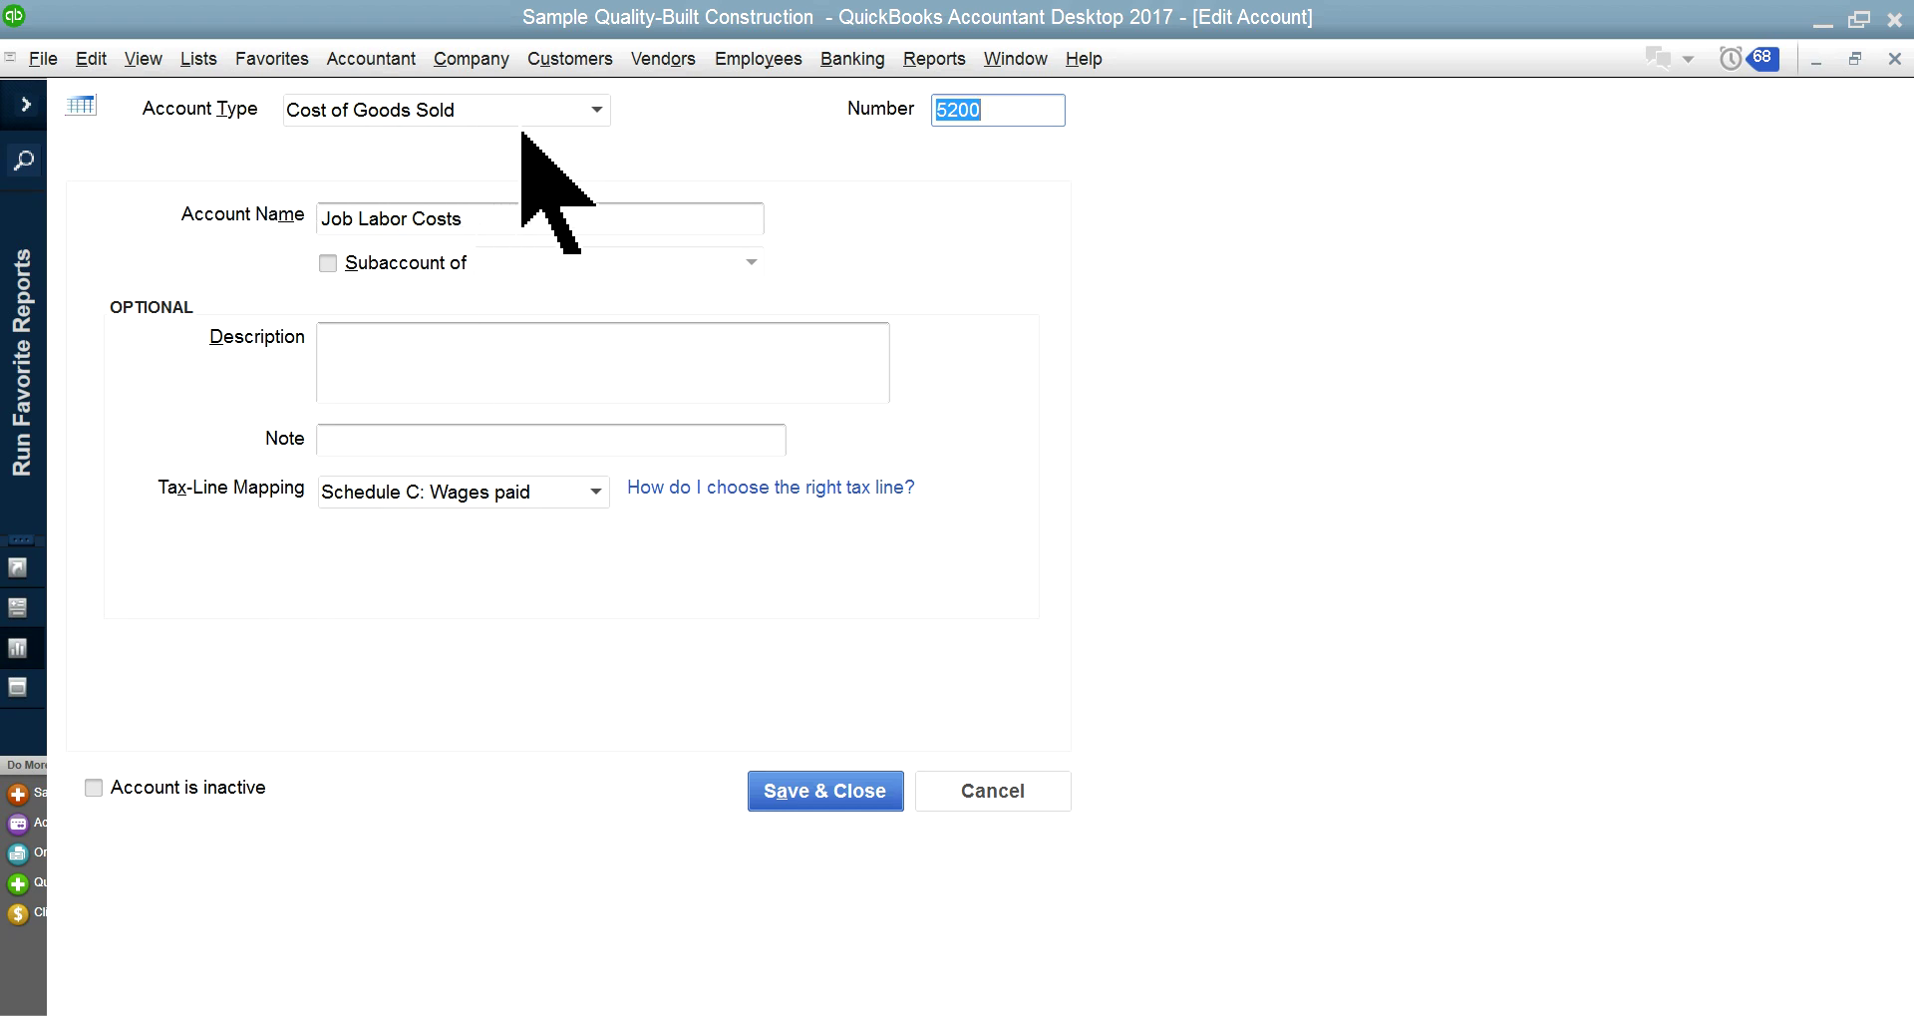
{"action": "left_click", "coordinate": [1017, 788]}
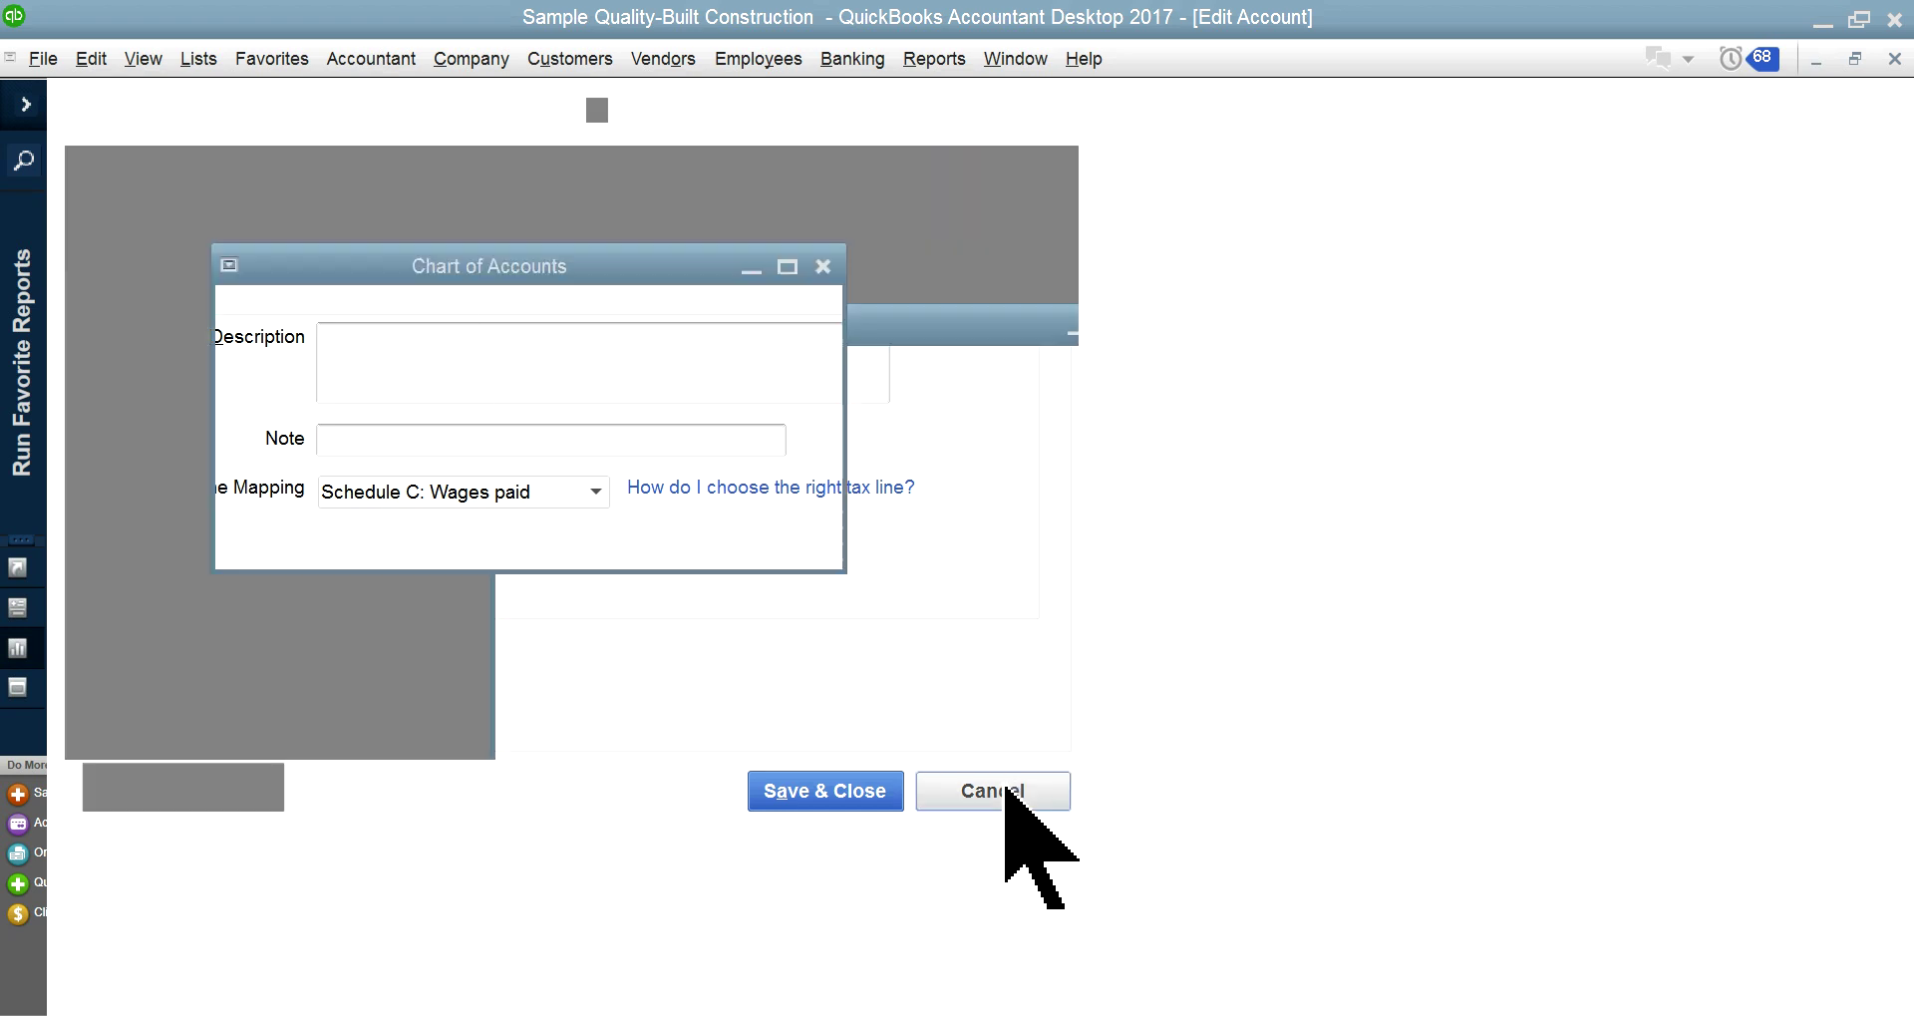
{"action": "left_click", "coordinate": [167, 997]}
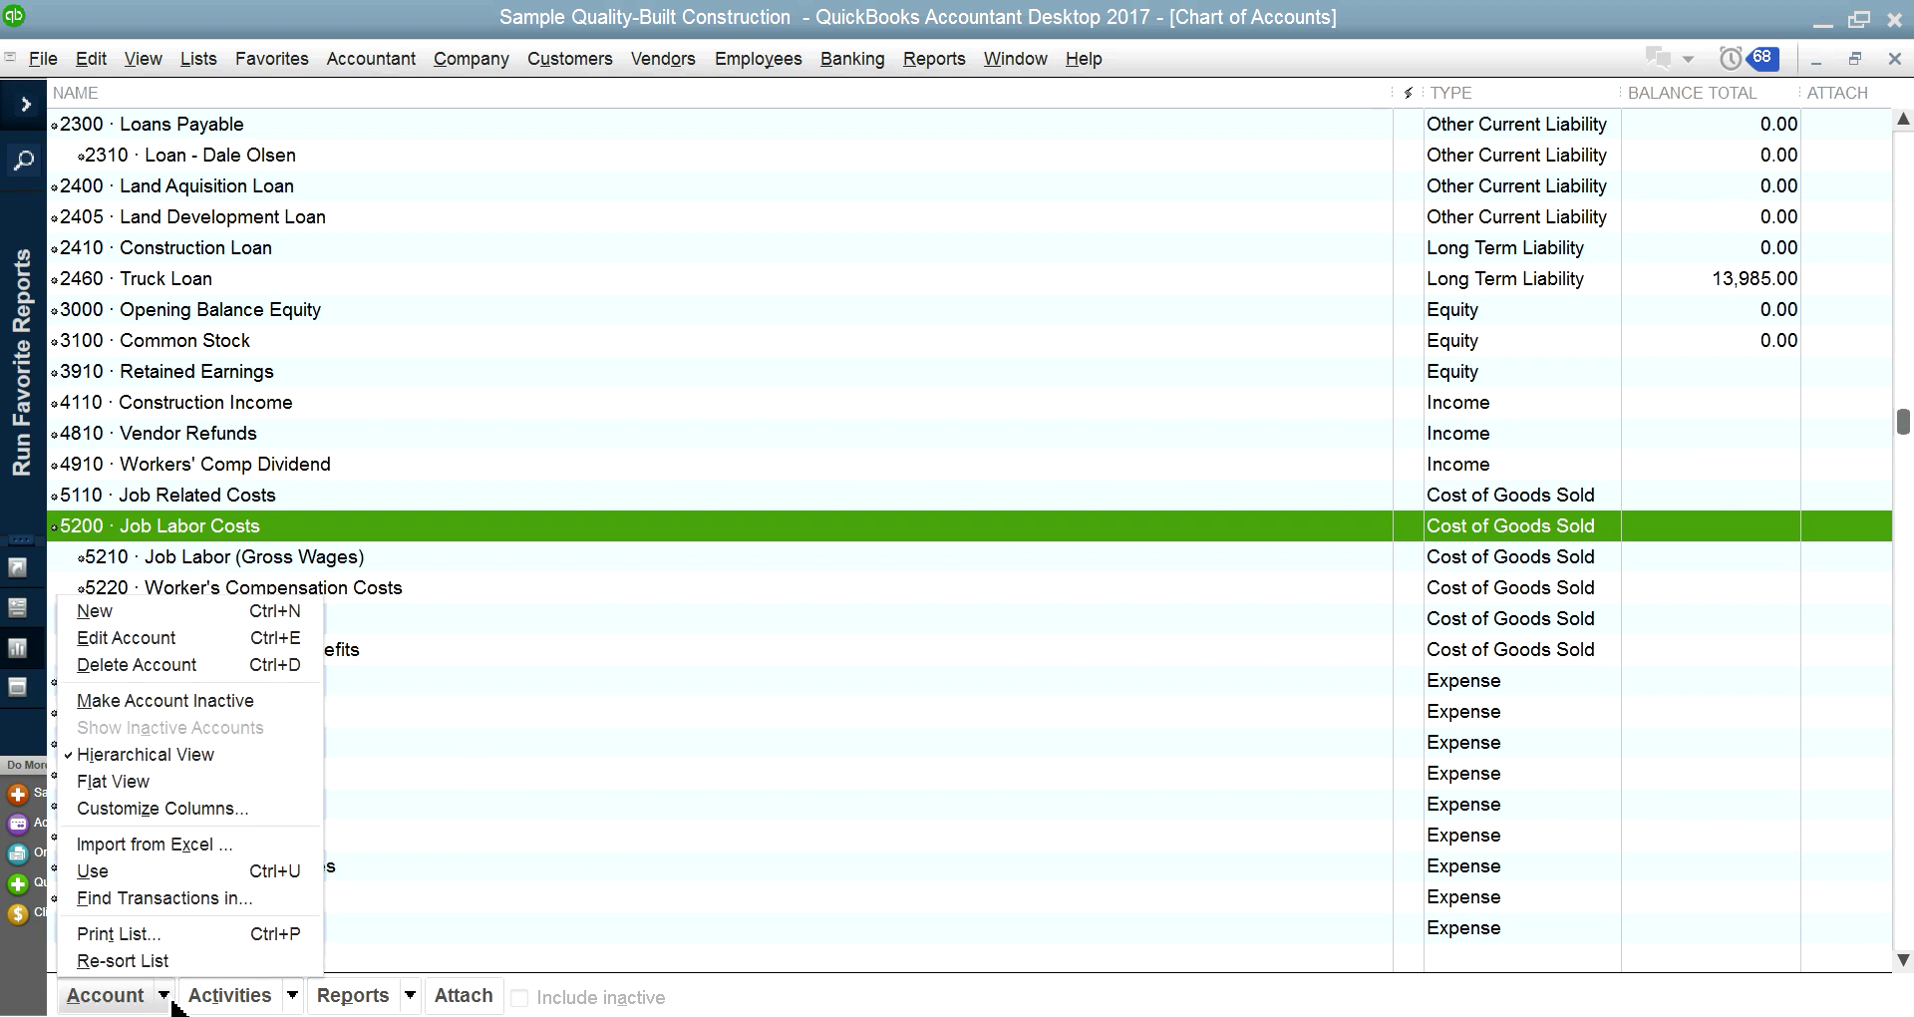
{"action": "left_click", "coordinate": [96, 612]}
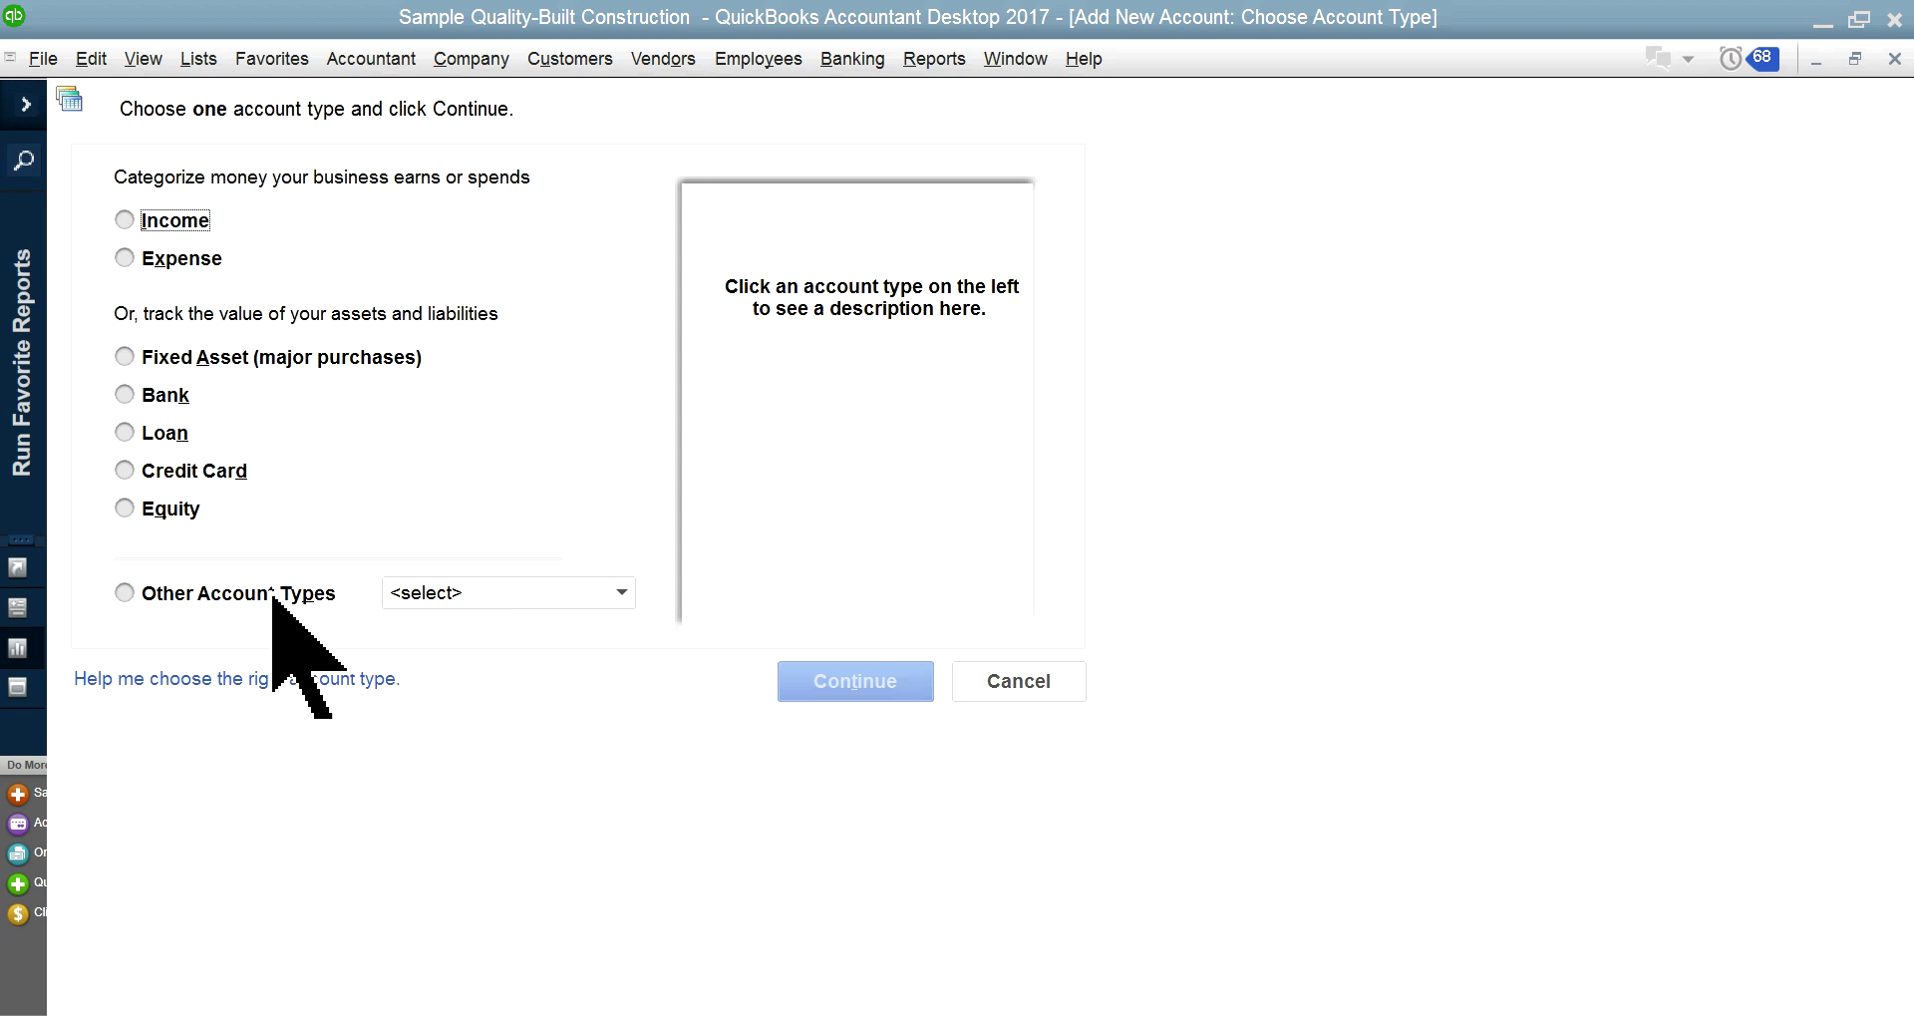
{"action": "left_click", "coordinate": [605, 597]}
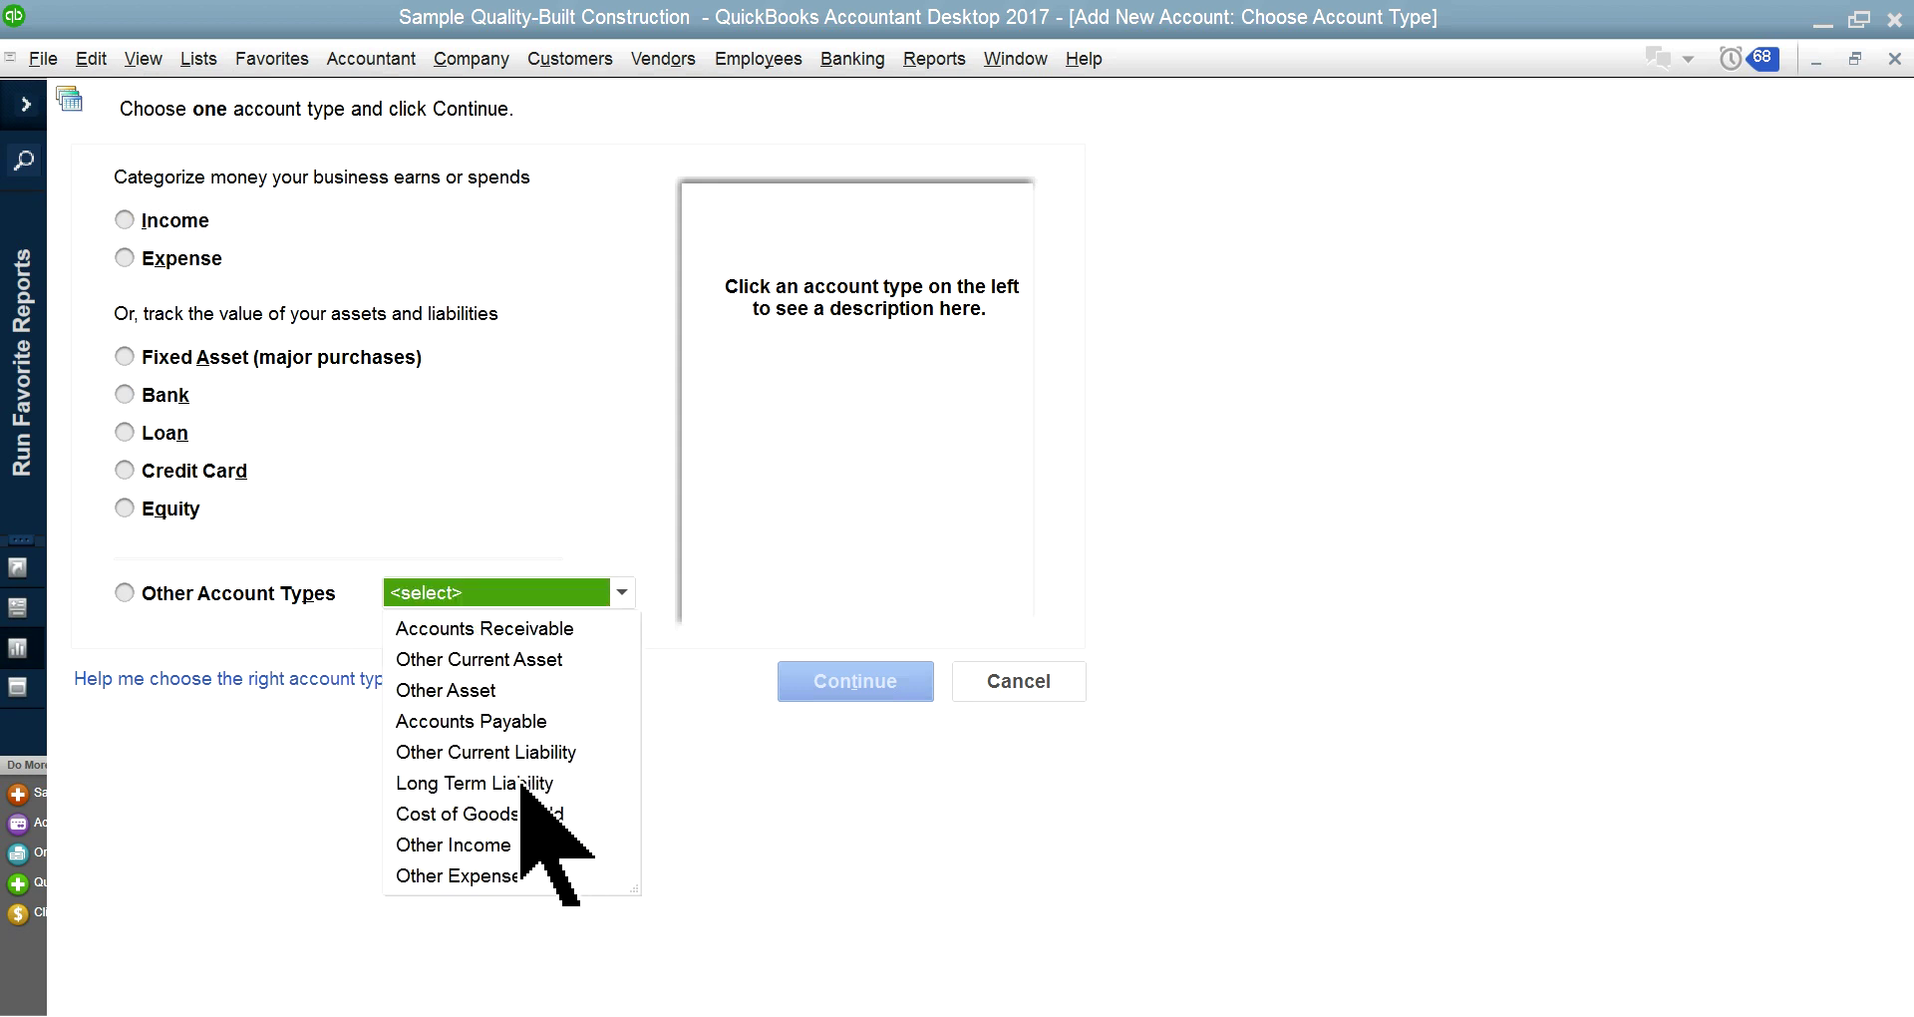
{"action": "left_click", "coordinate": [495, 814]}
{"action": "left_click", "coordinate": [842, 688]}
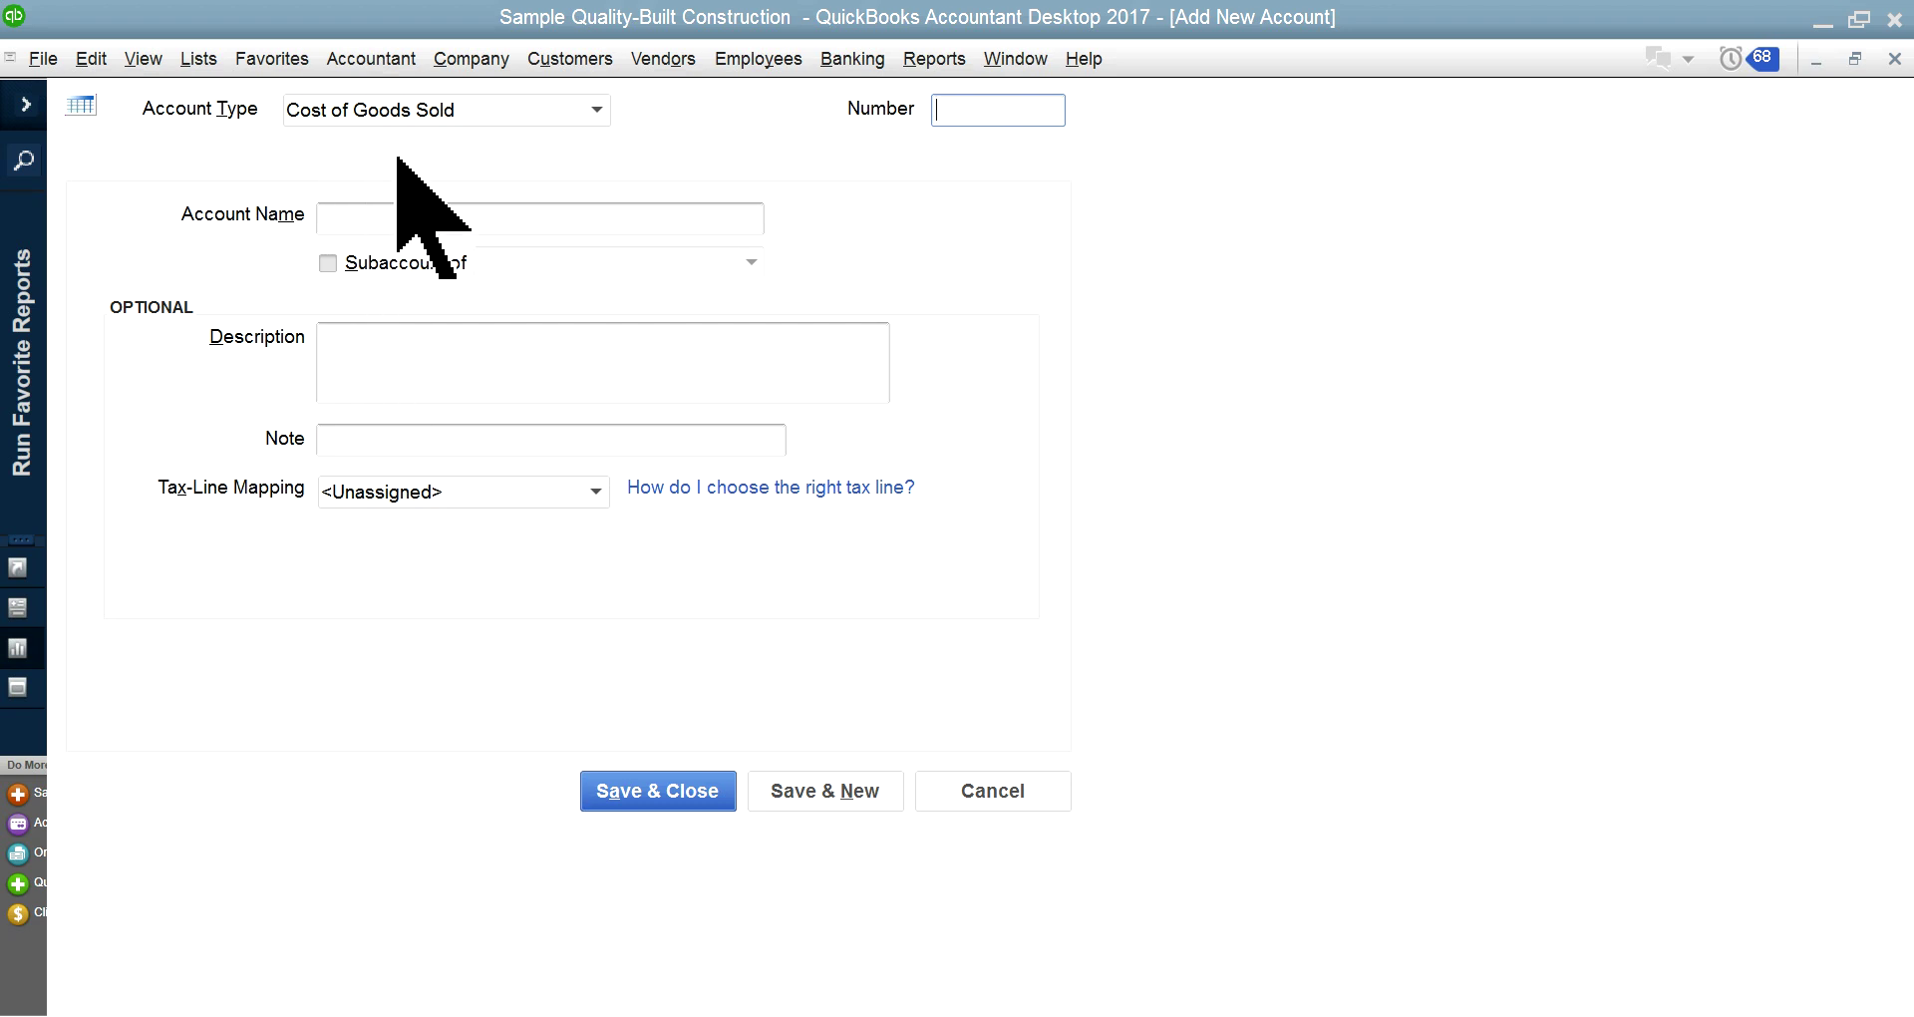
{"action": "left_click", "coordinate": [989, 788]}
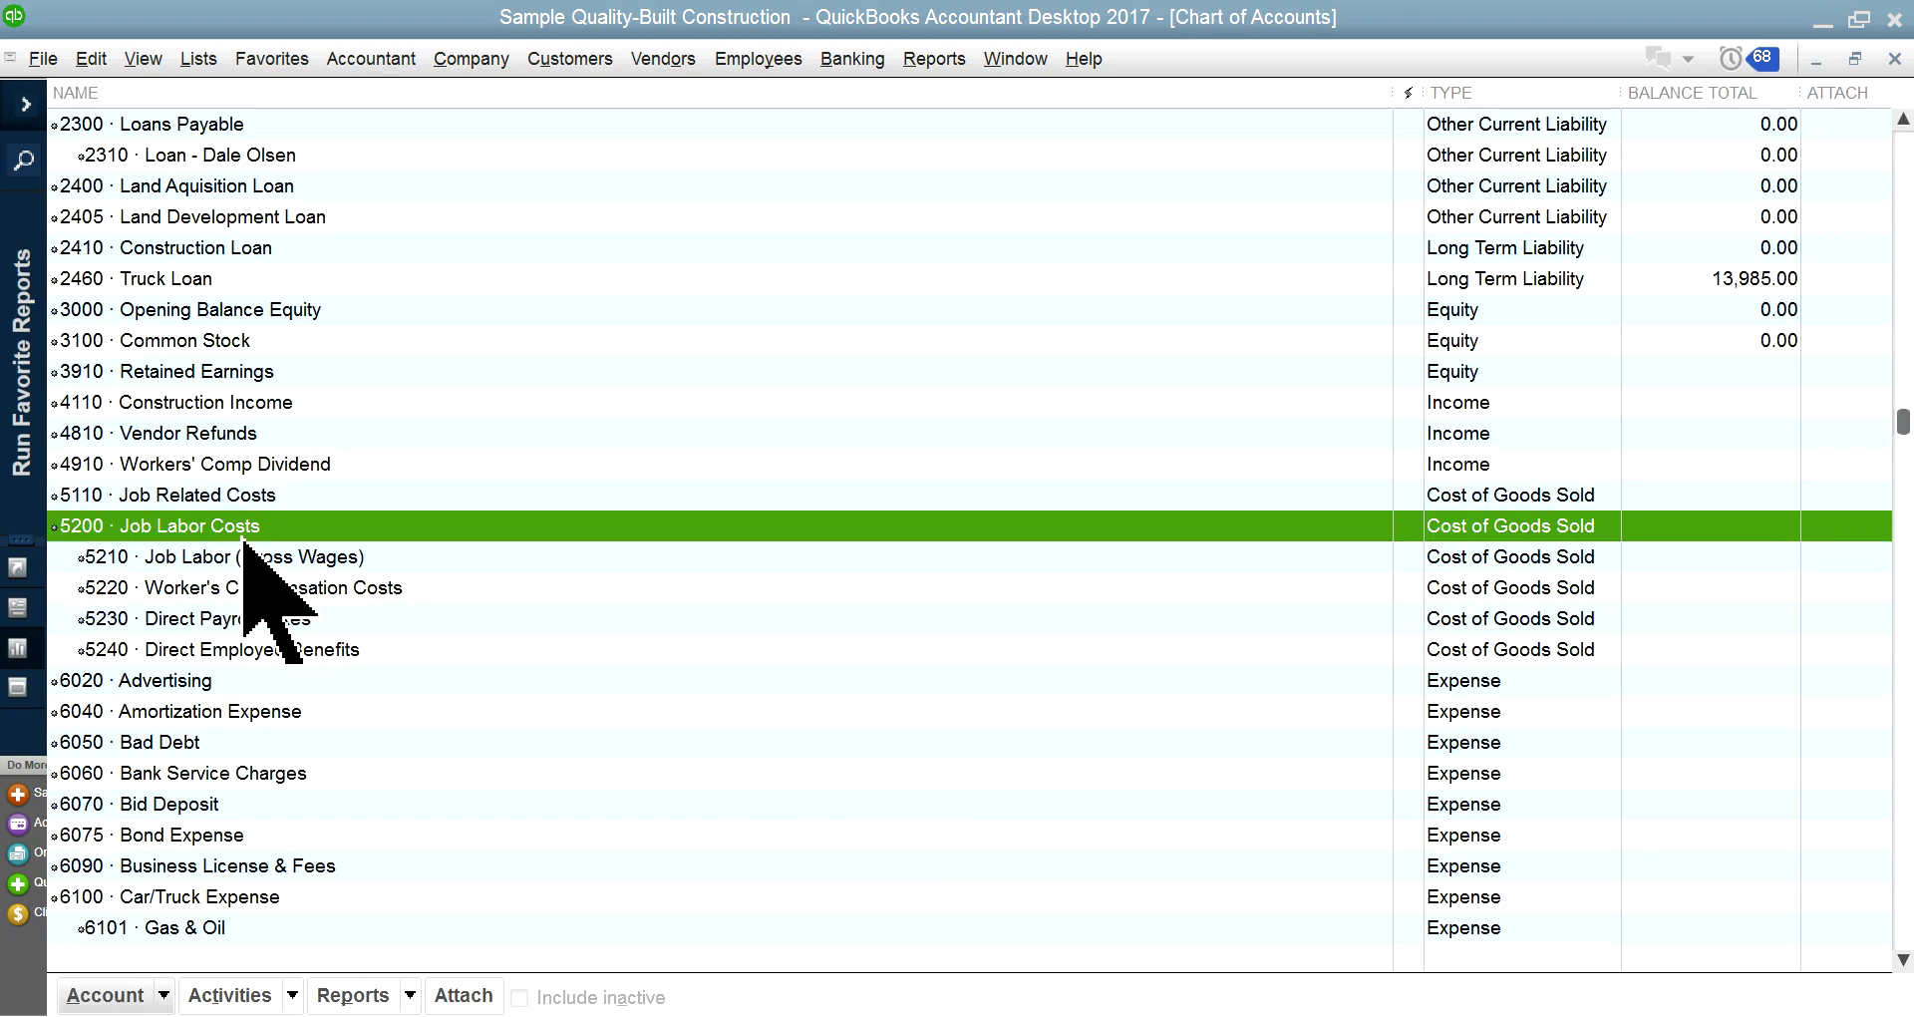
- Check the subaccount setting of the parent account Job Labor Costs and leave it without saving
{"action": "right_click", "coordinate": [208, 528]}
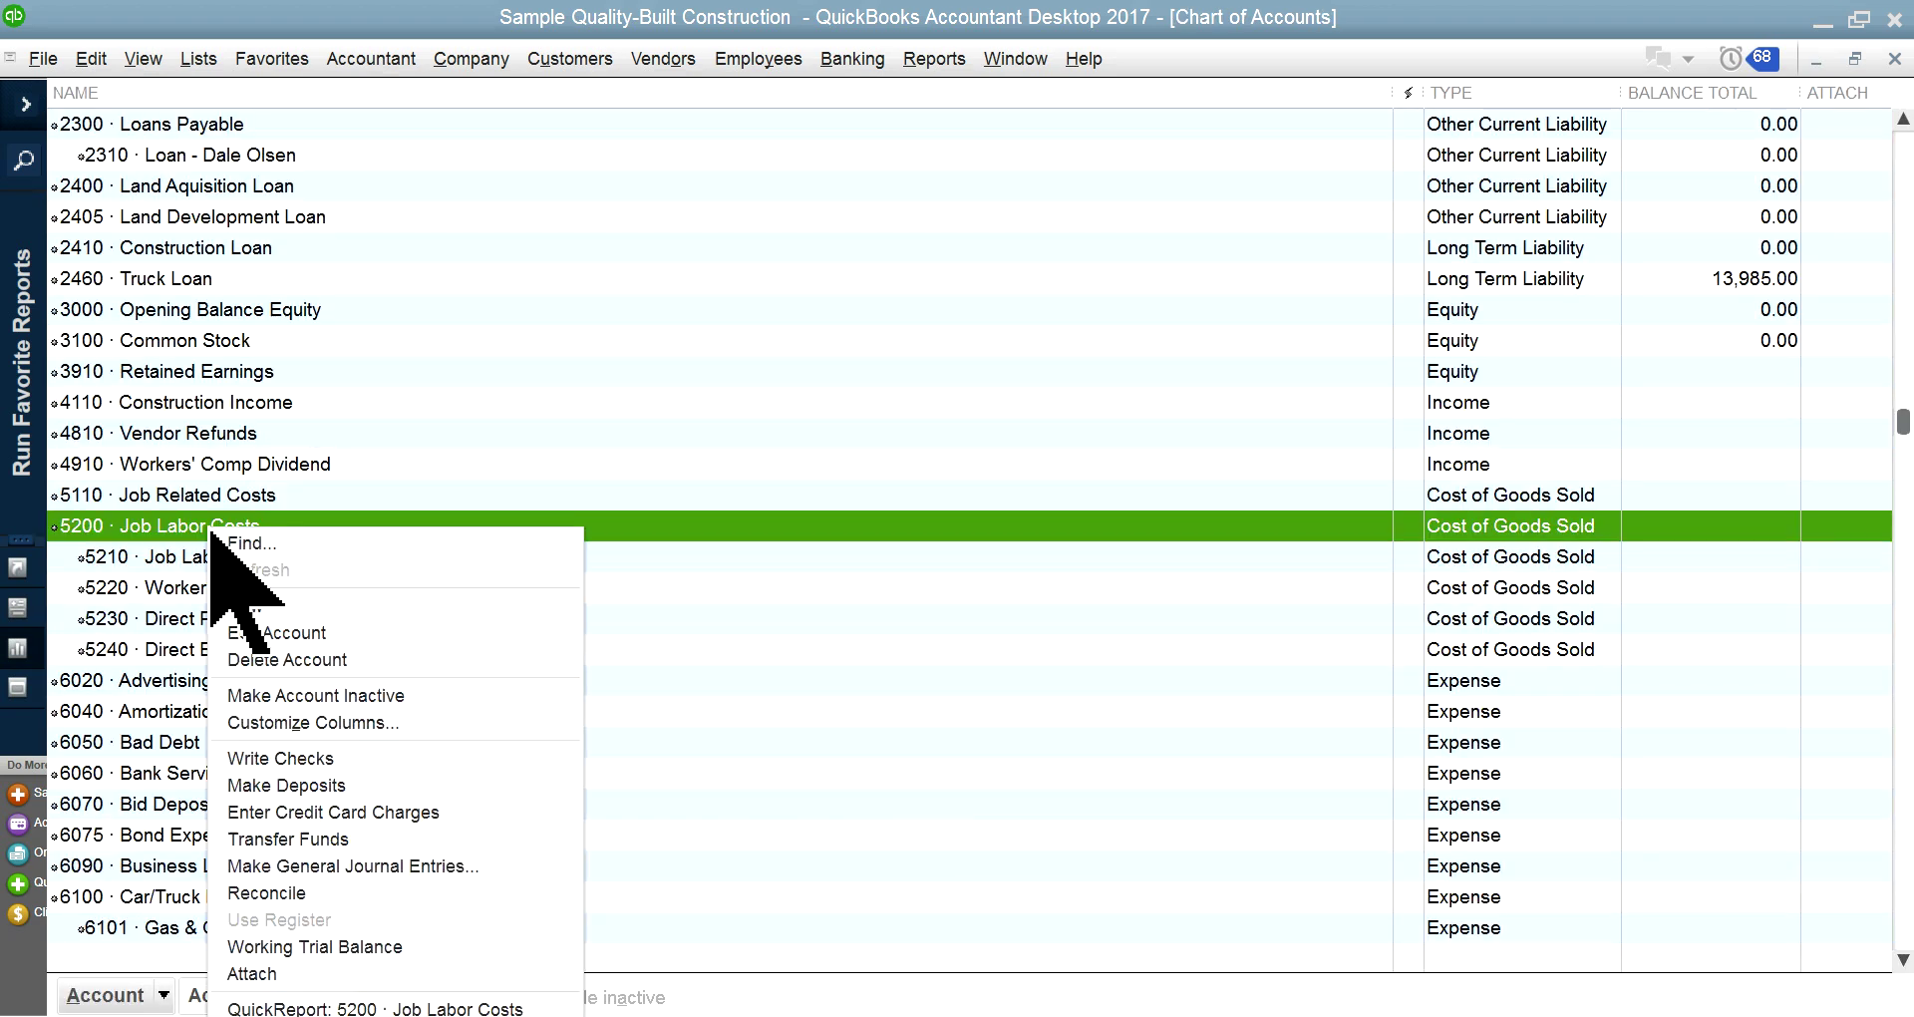
{"action": "left_click", "coordinate": [285, 636]}
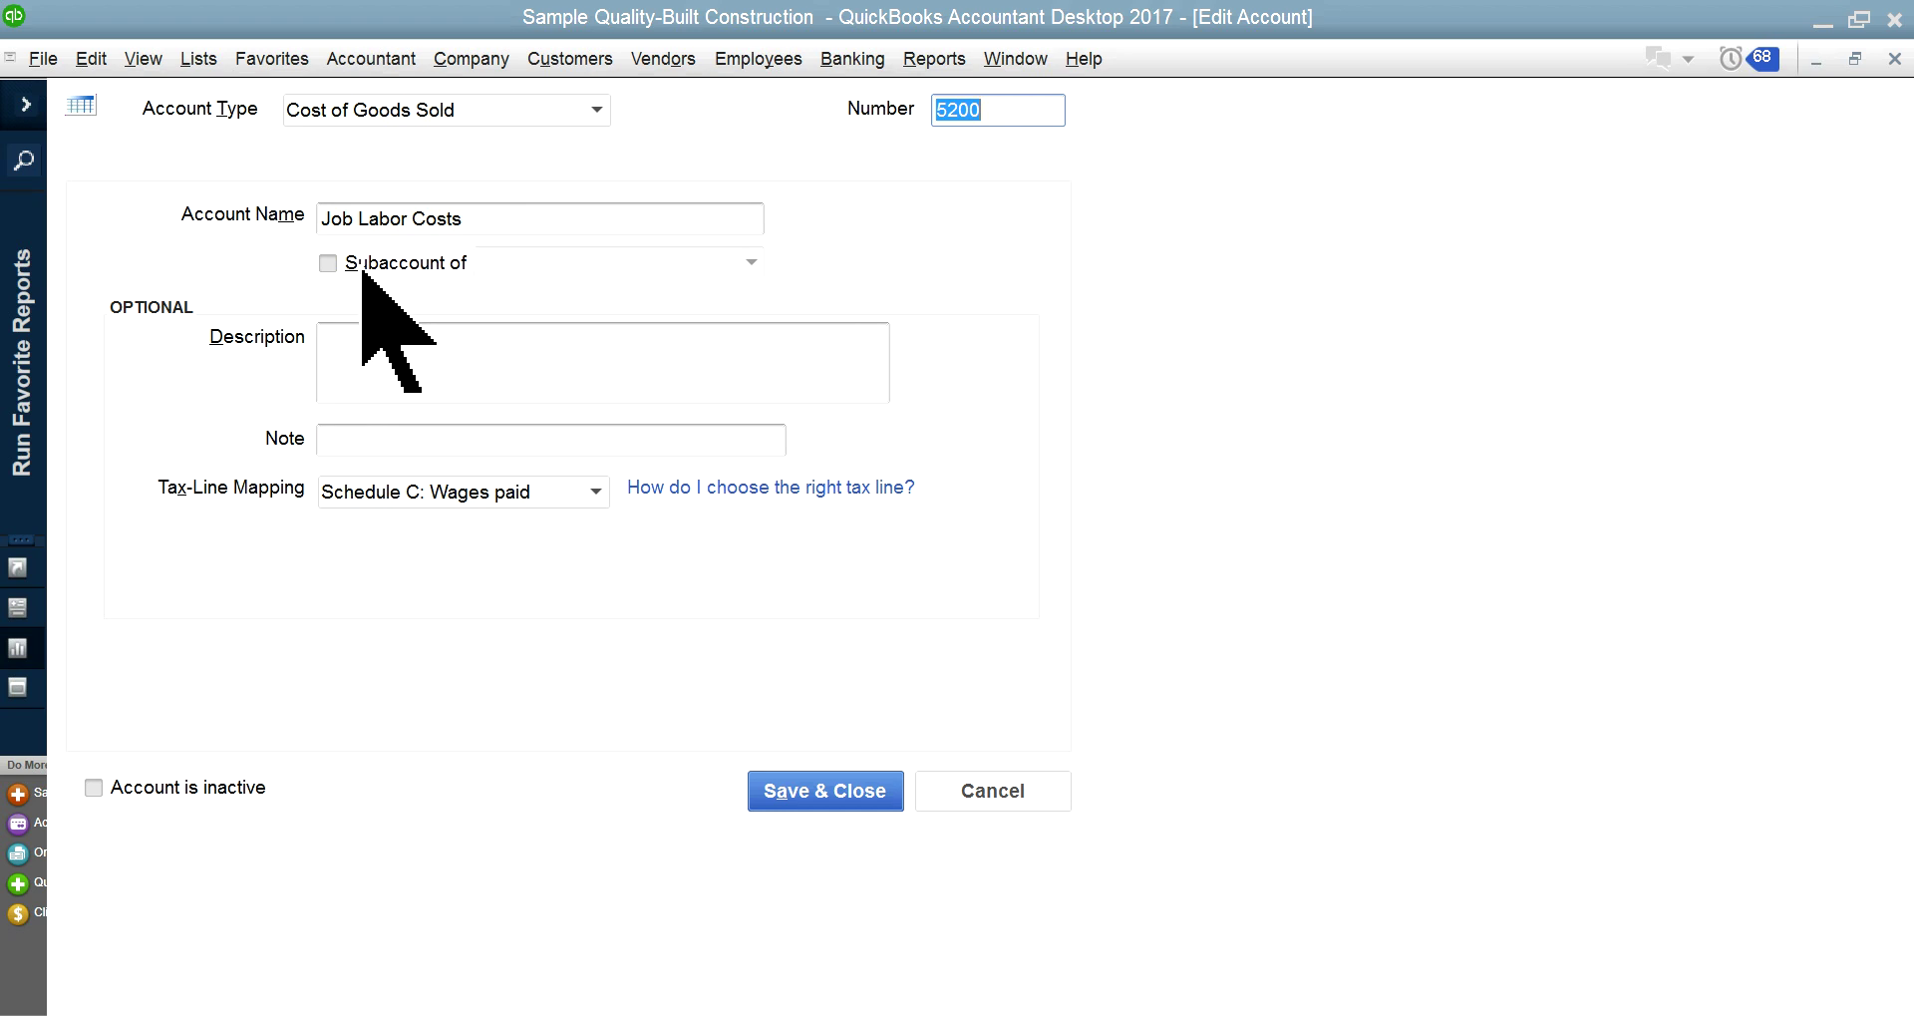
{"action": "left_click", "coordinate": [940, 787]}
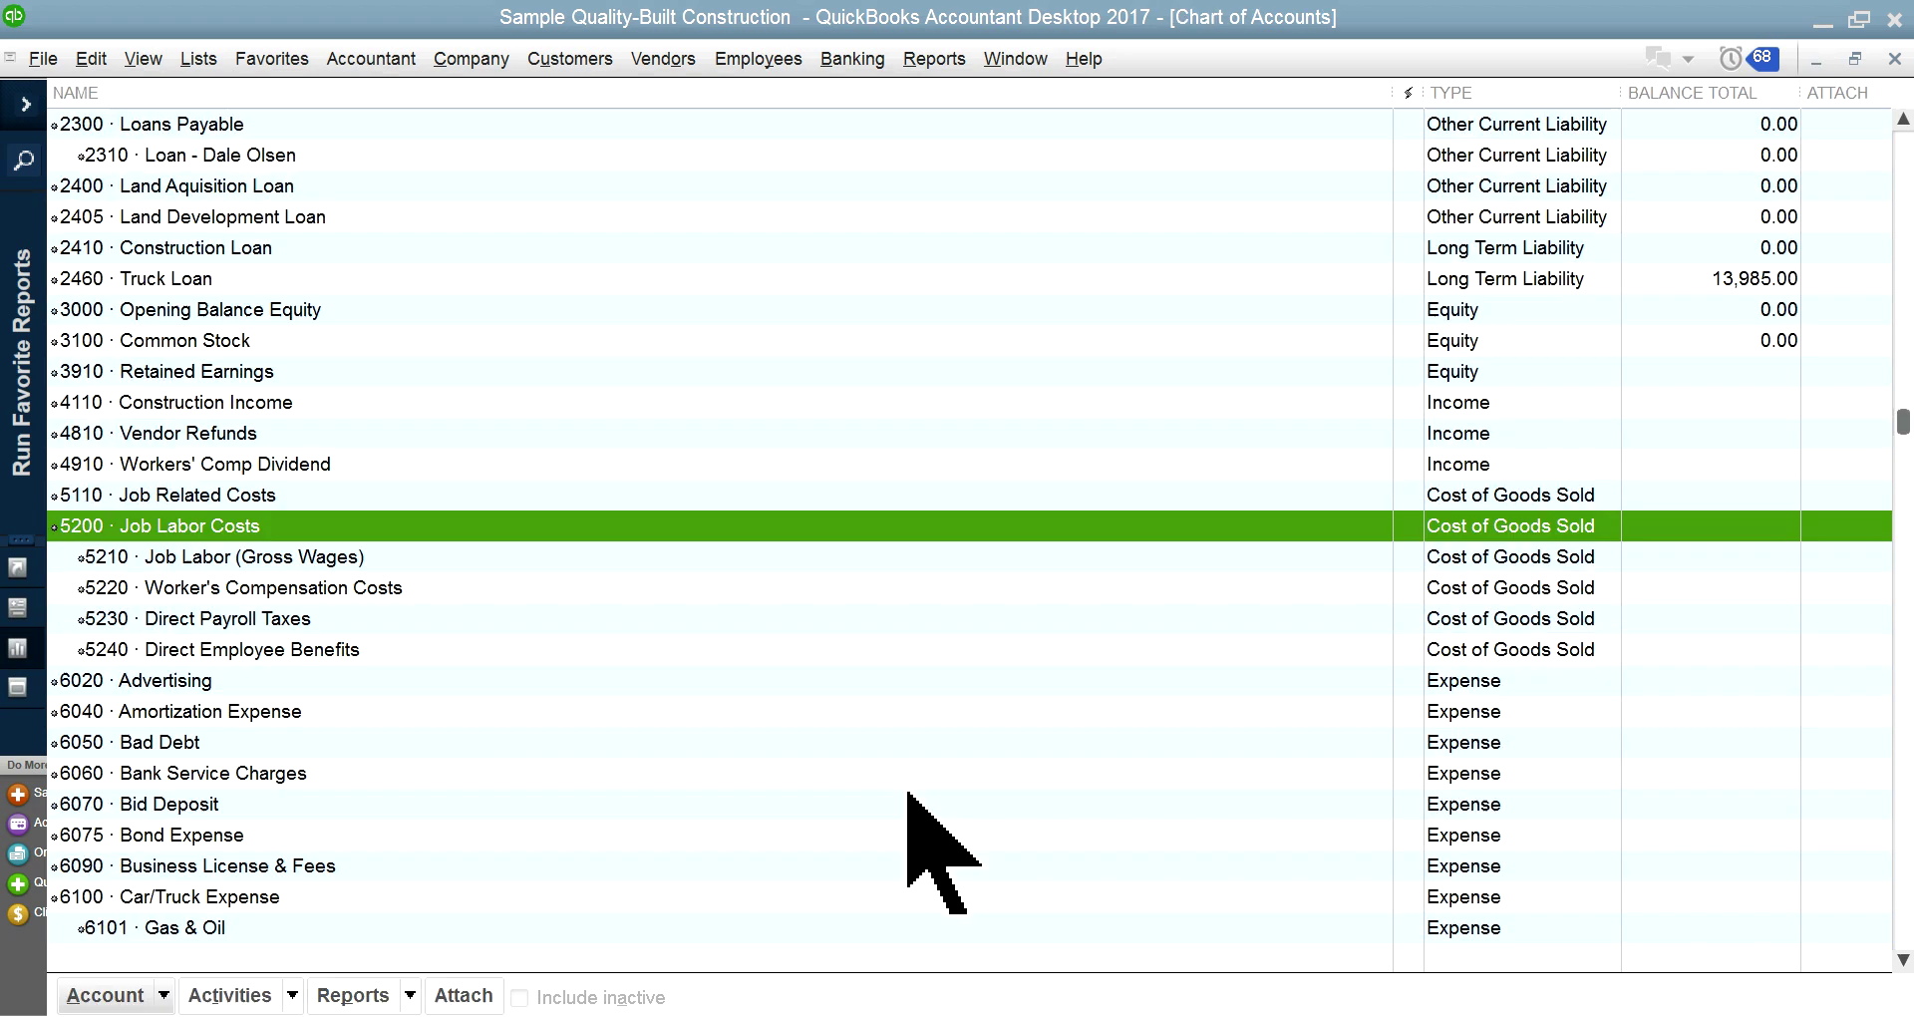
- Open the Job Labor (Gross Wages) account for editing and examine its available parent accounts
{"action": "right_click", "coordinate": [249, 561]}
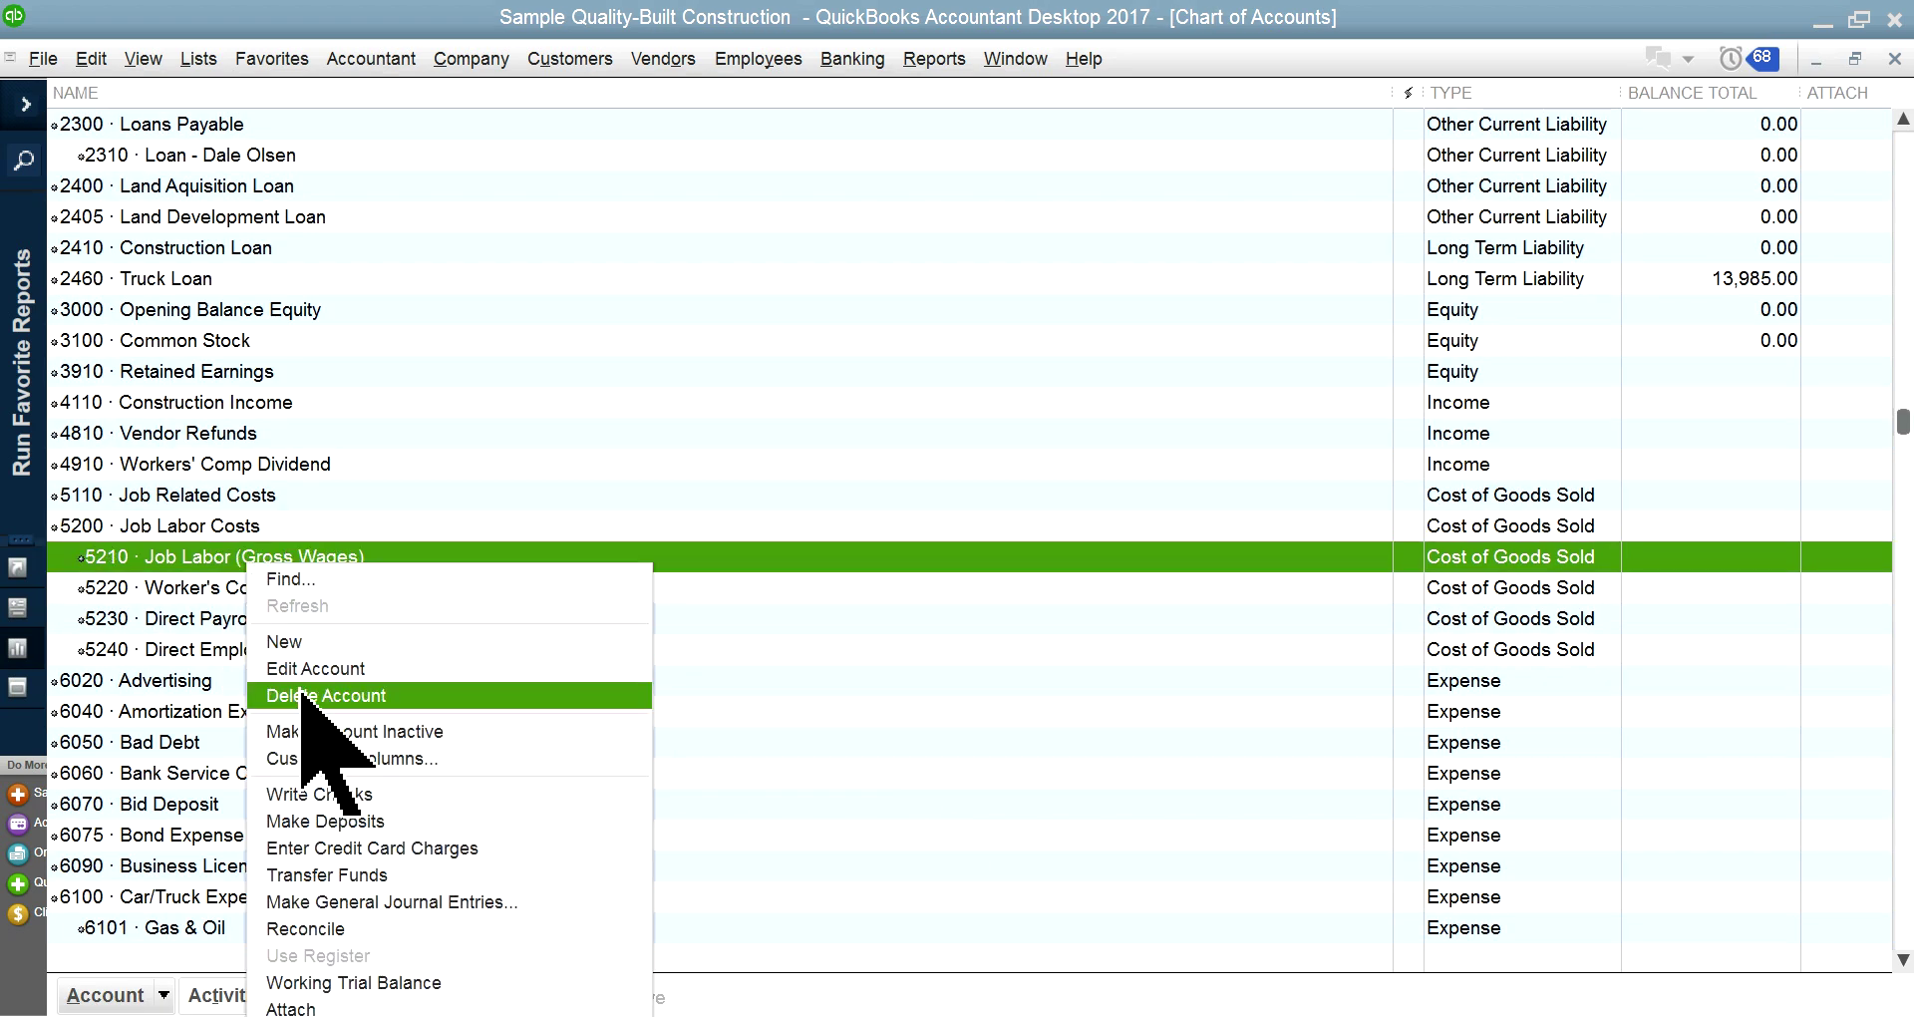
{"action": "left_click", "coordinate": [311, 669]}
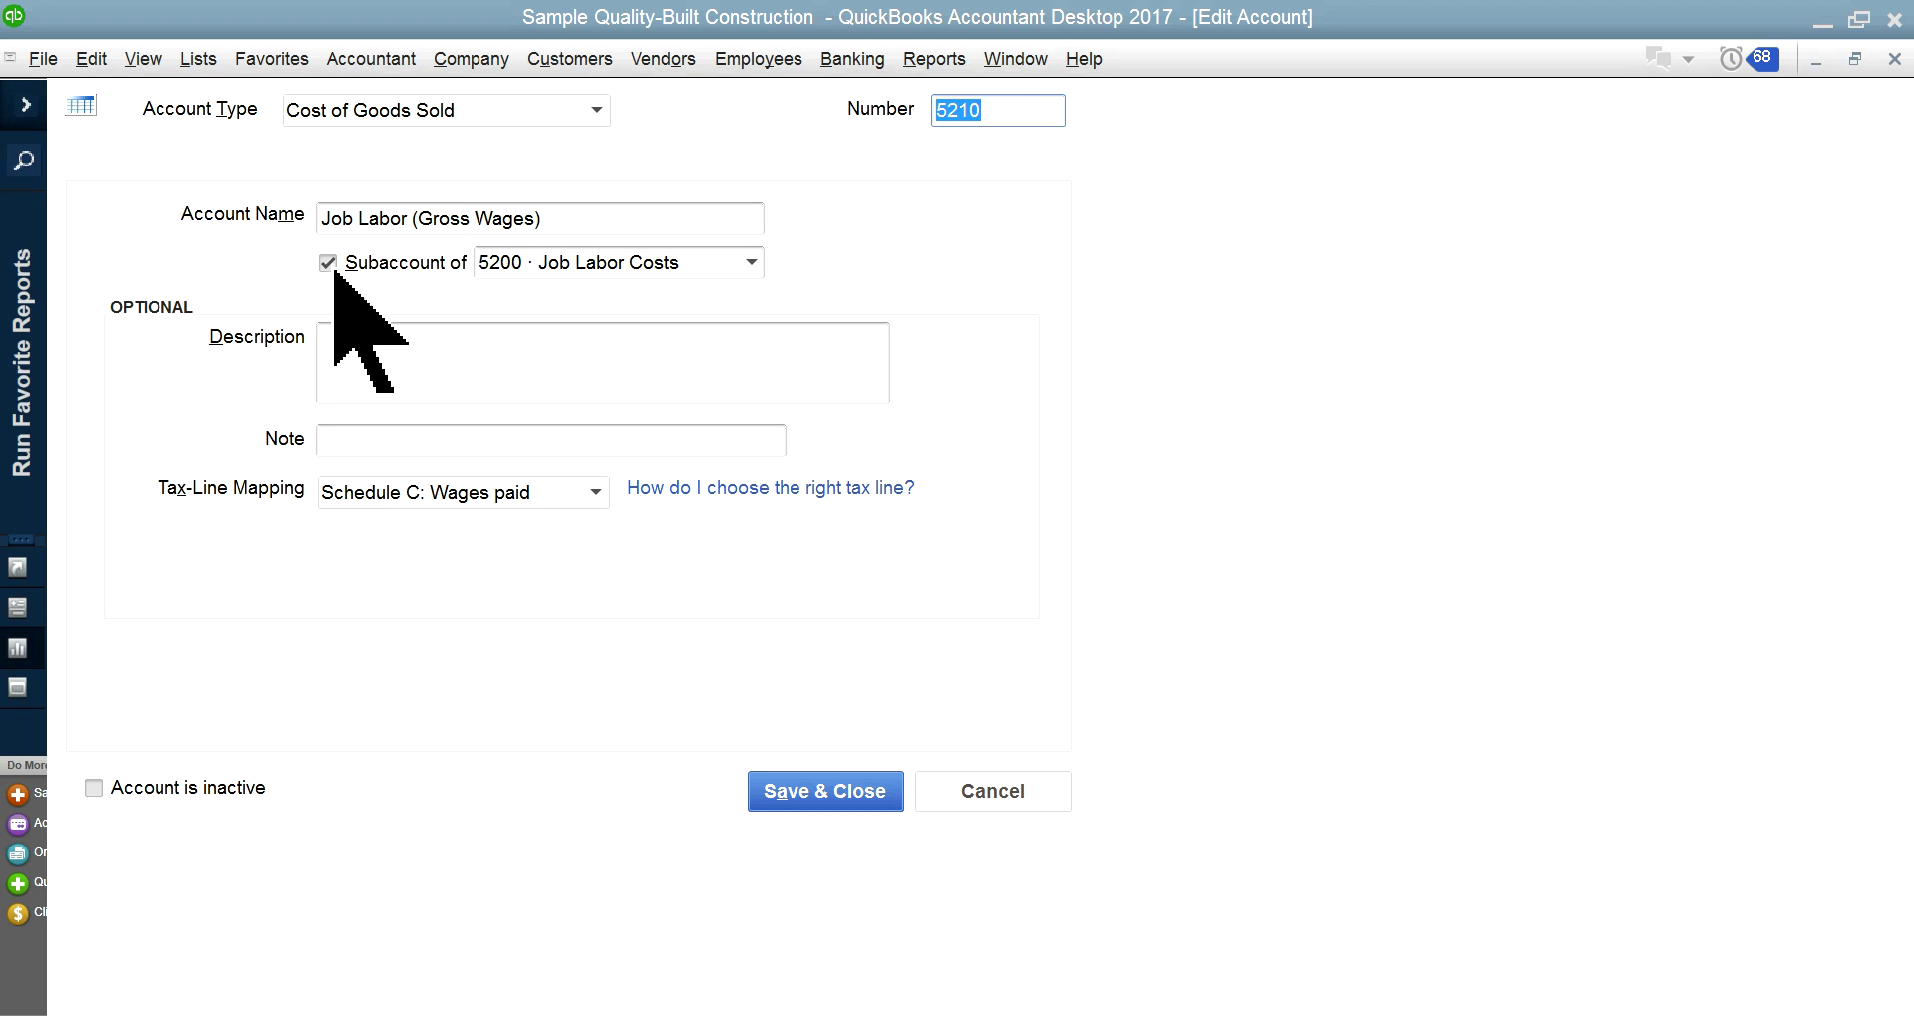
{"action": "left_click", "coordinate": [751, 262]}
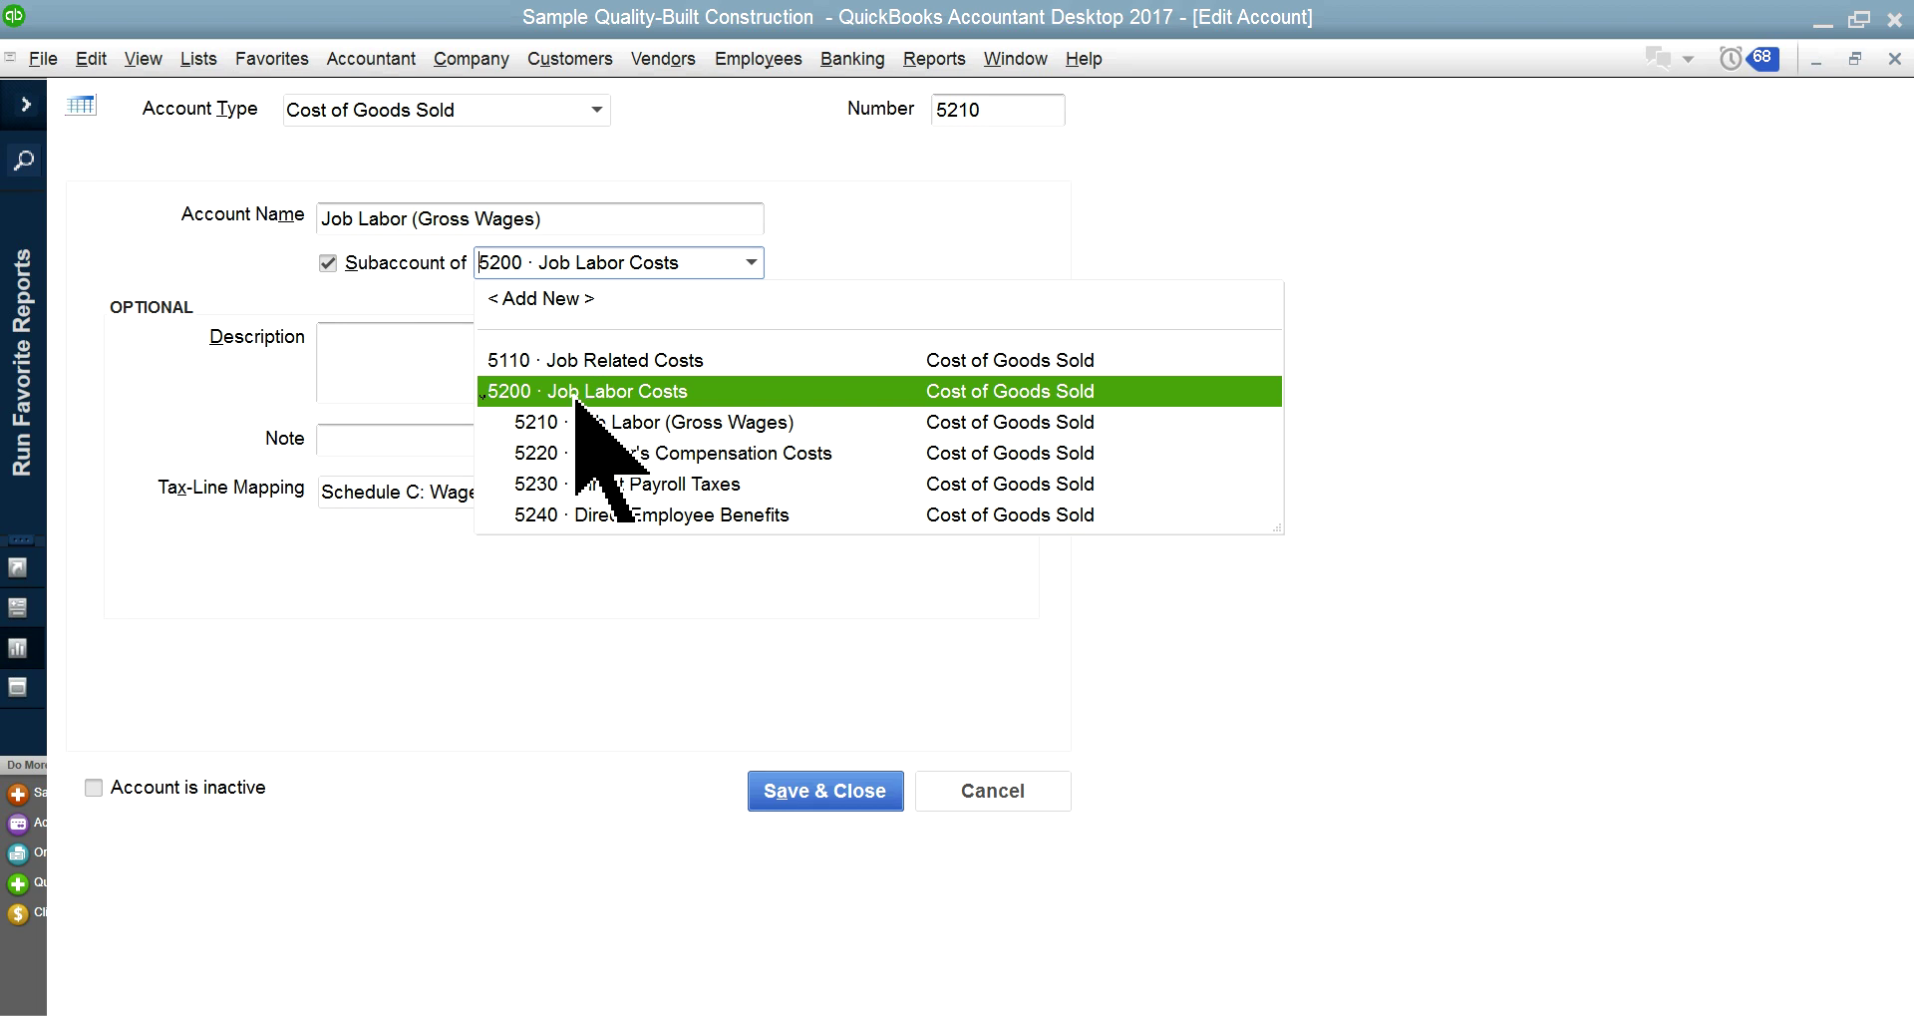
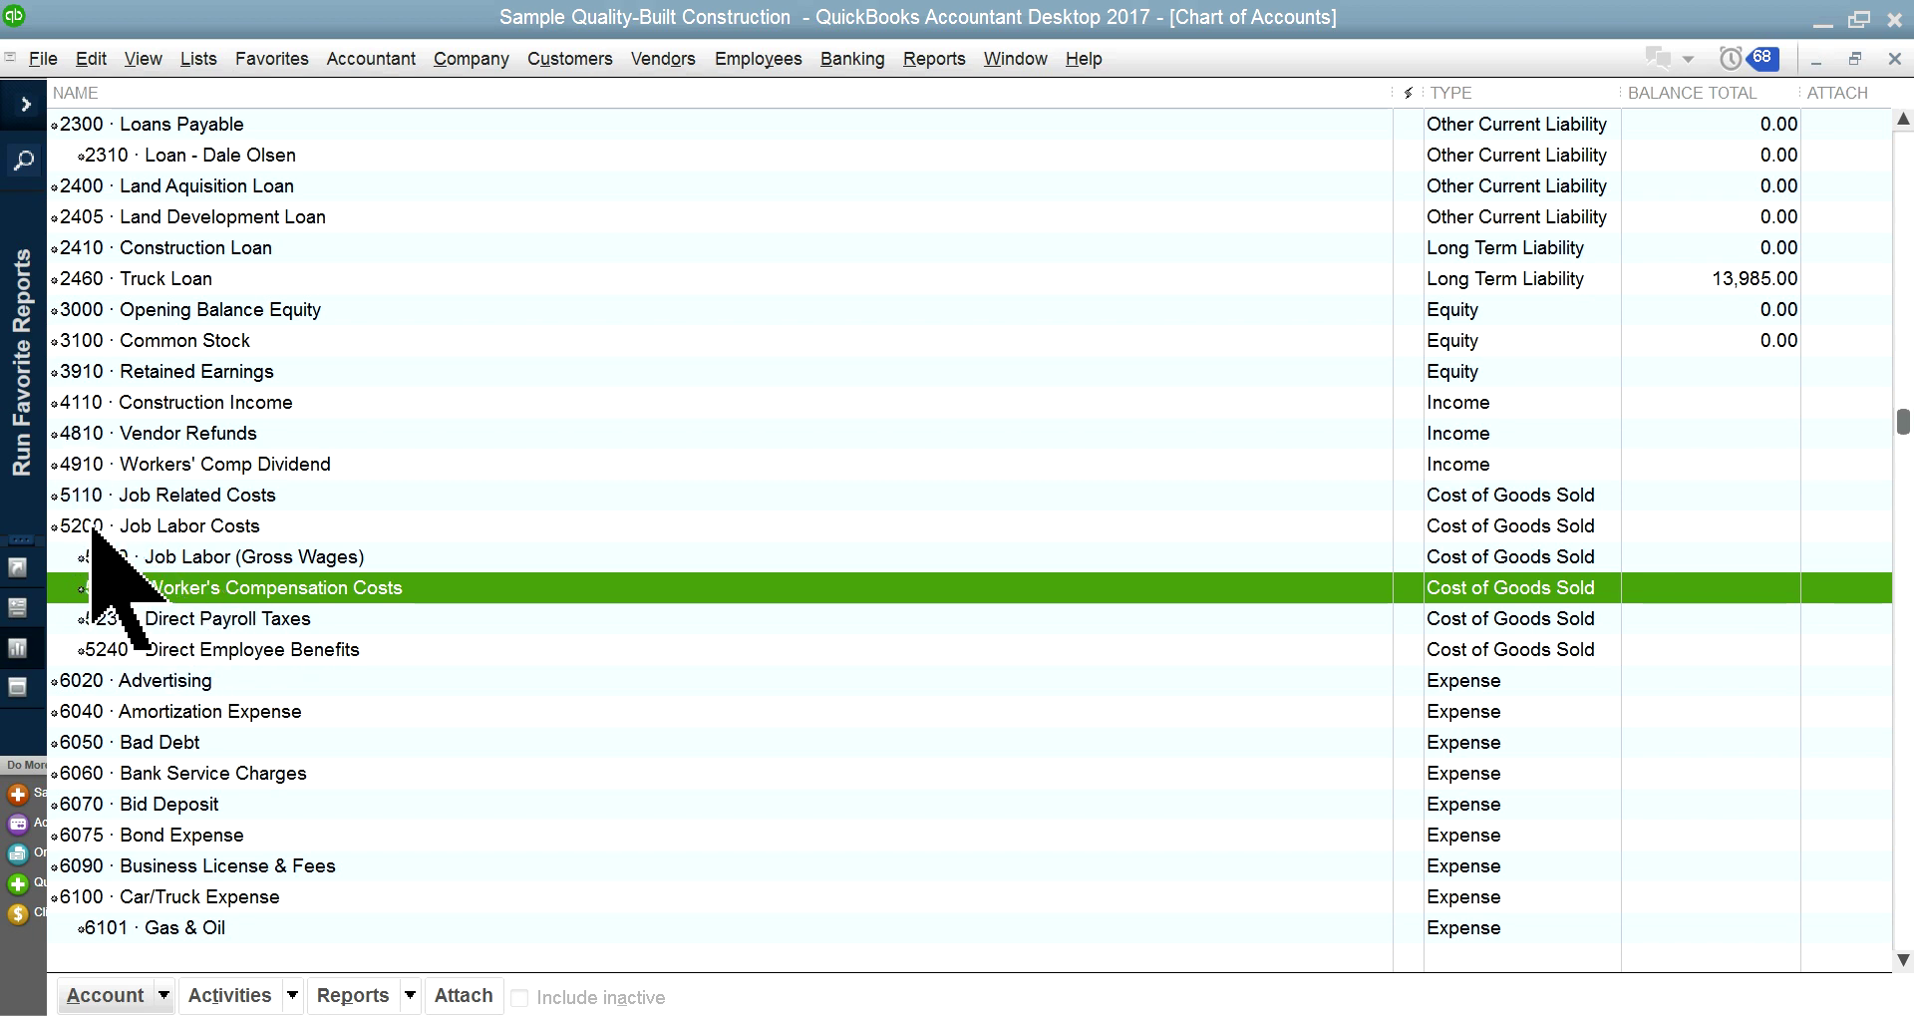
- Start a new account of type Cost of Goods Sold and name it Material Cost
{"action": "left_click", "coordinate": [210, 528]}
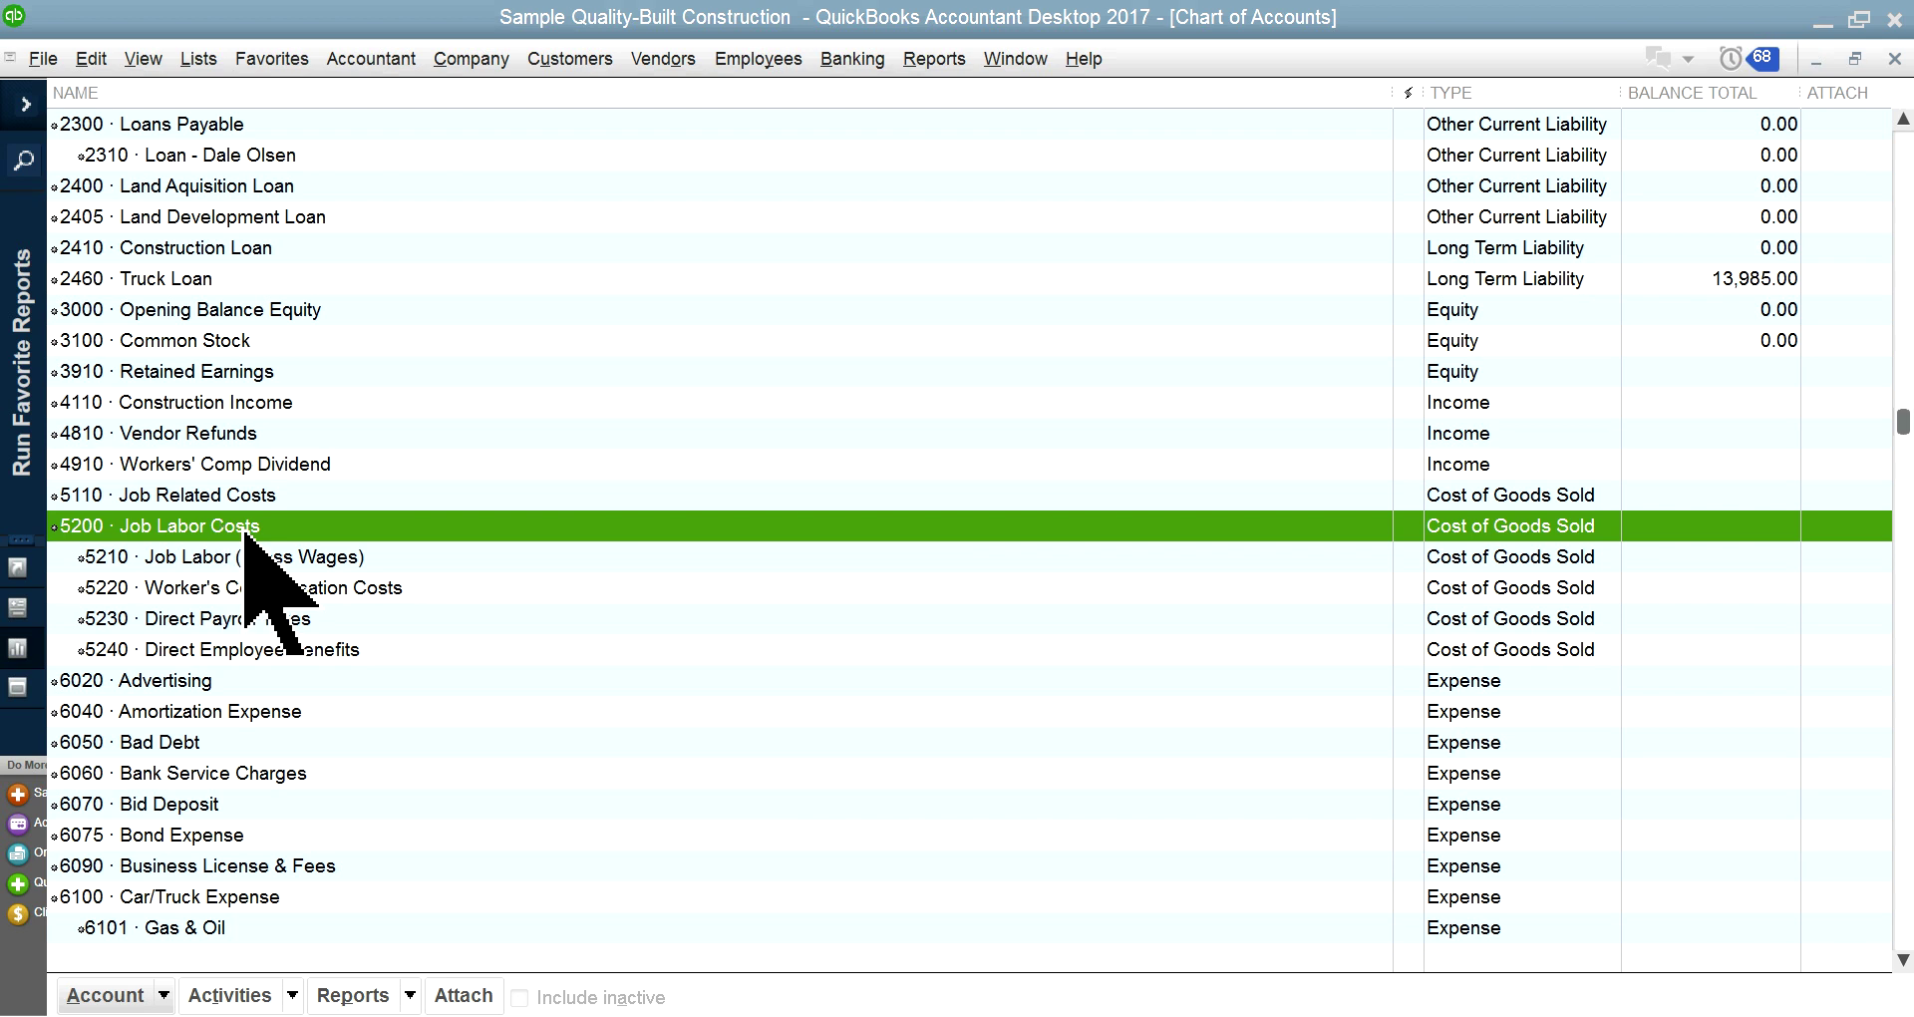
{"action": "left_click", "coordinate": [163, 999]}
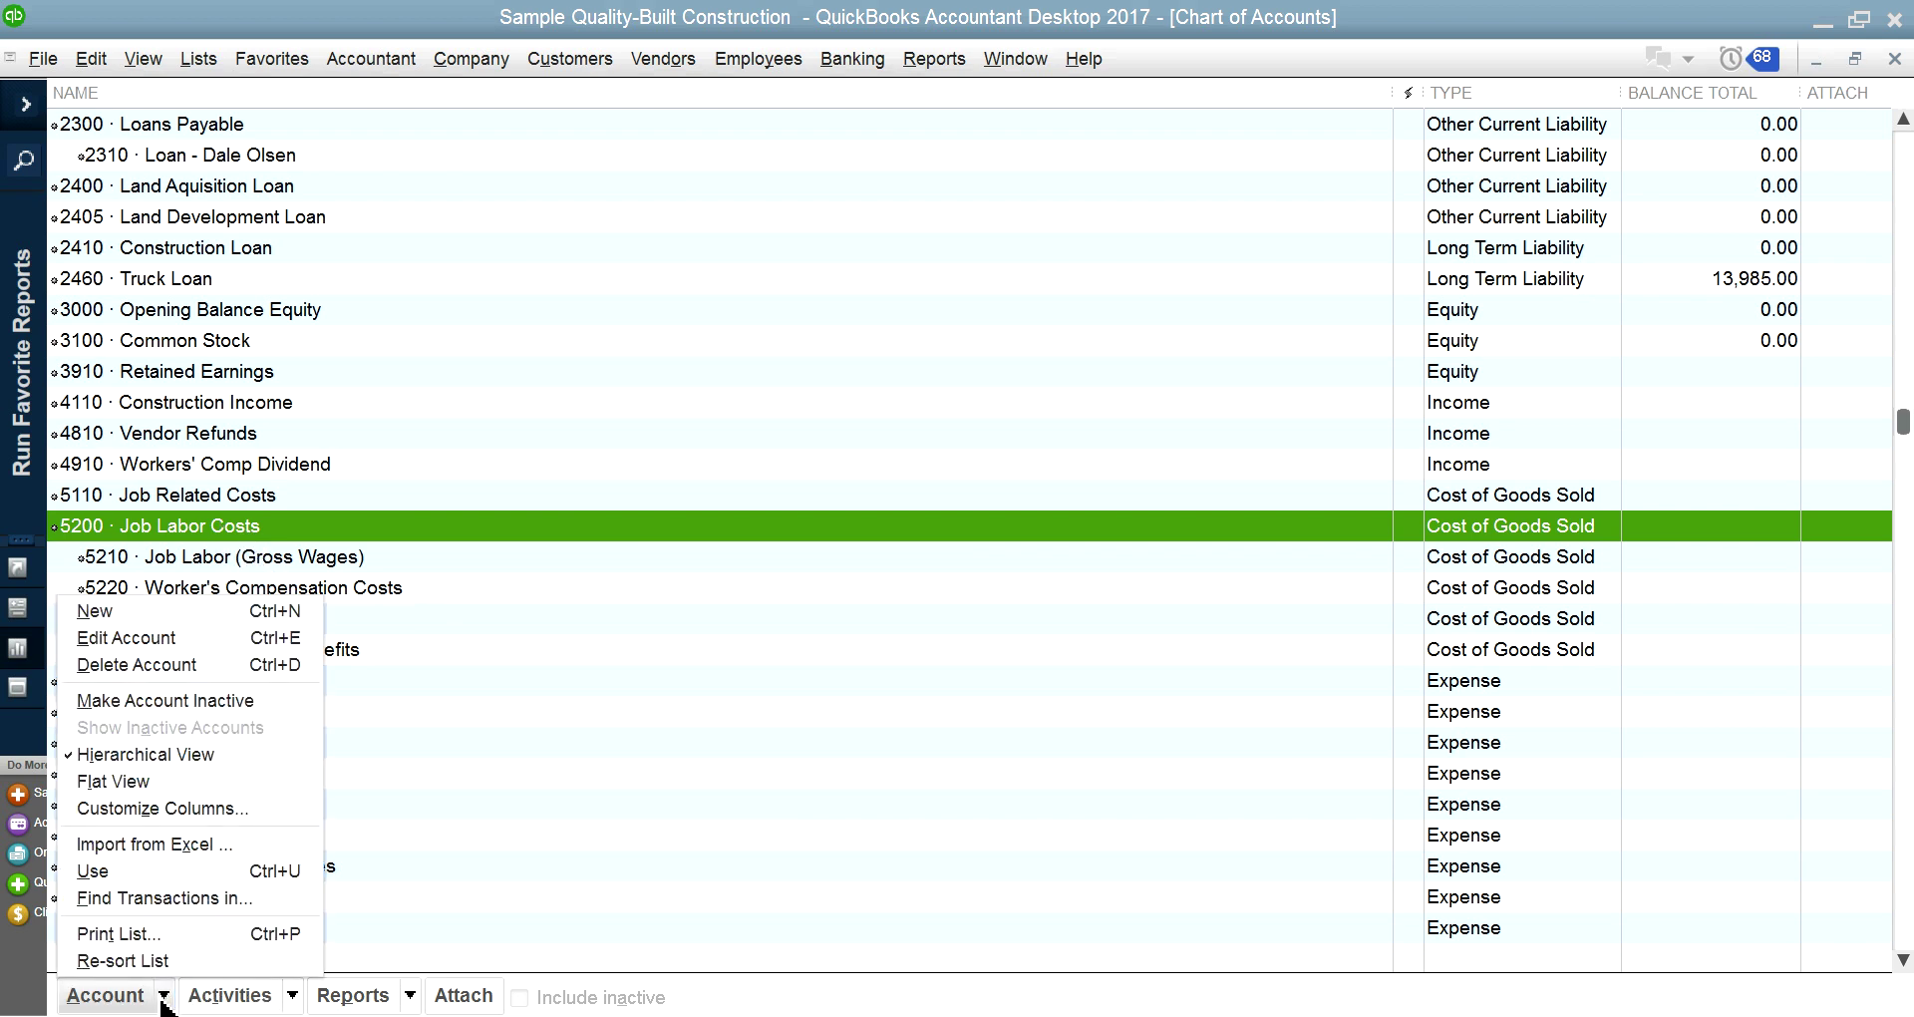
{"action": "left_click", "coordinate": [94, 611]}
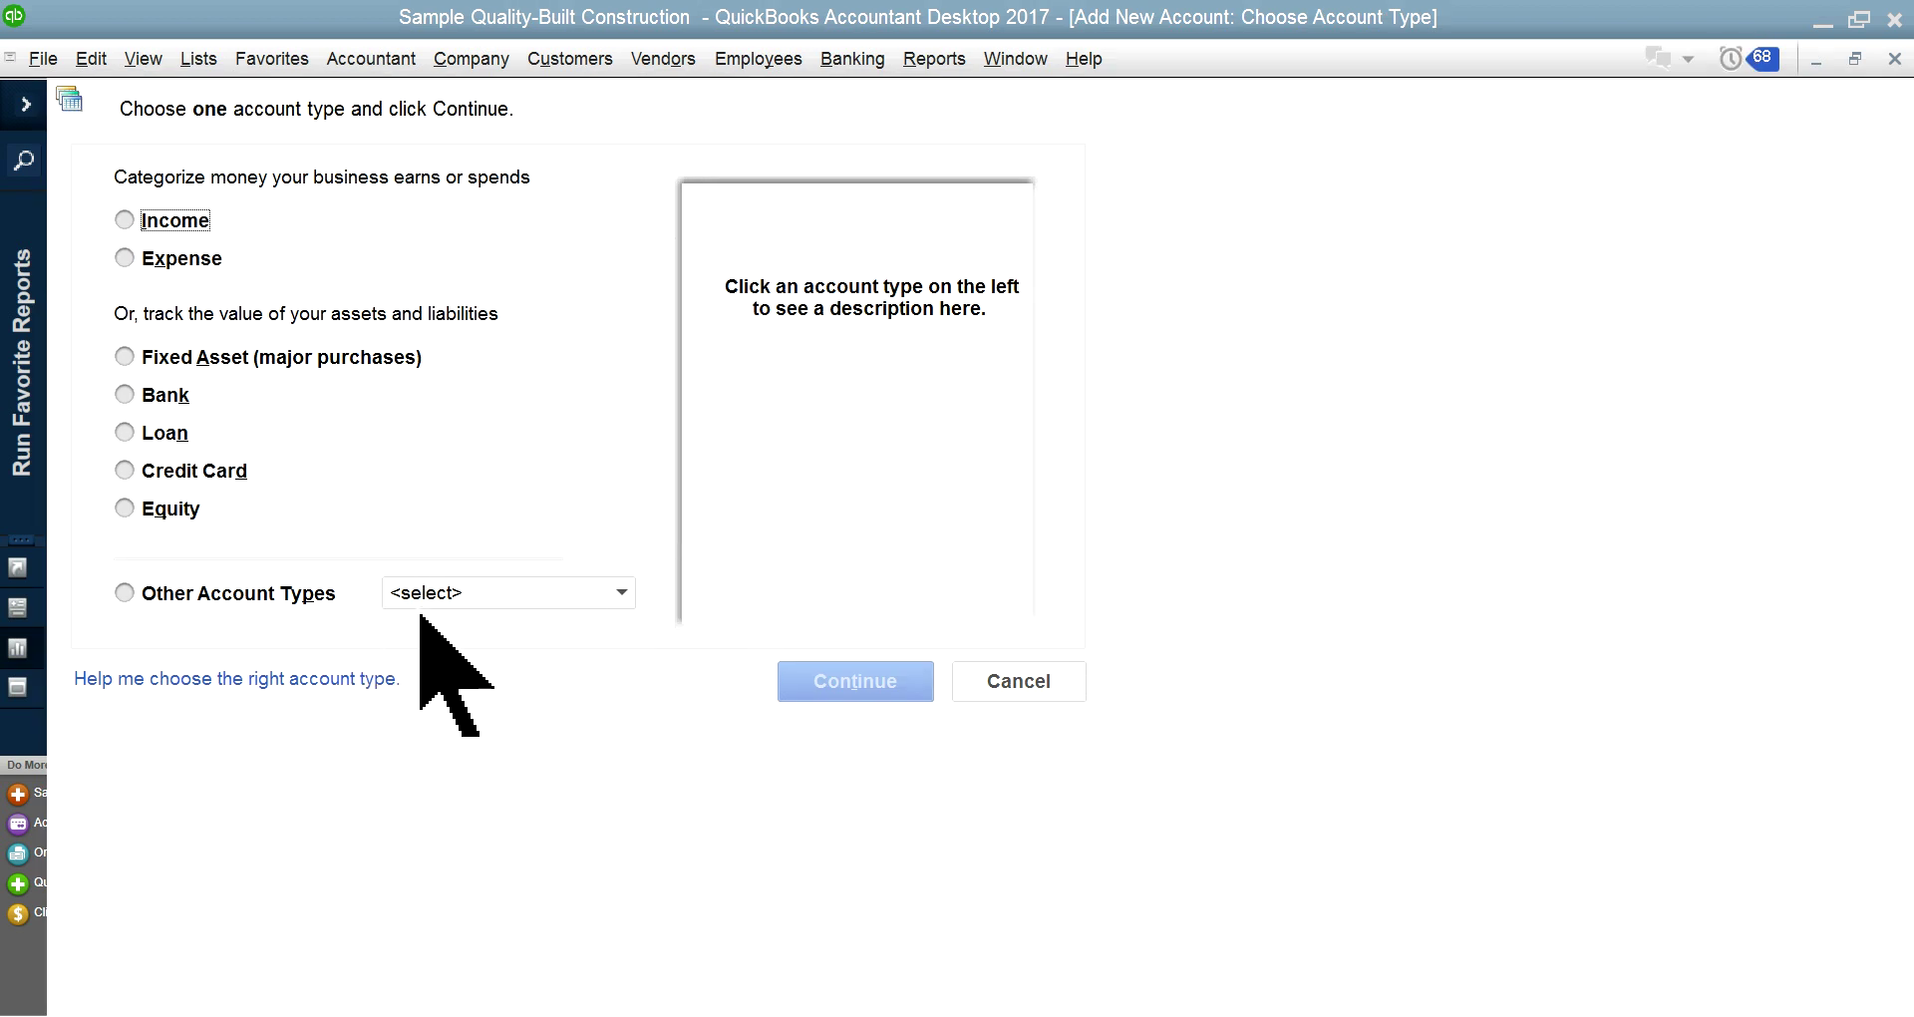
{"action": "left_click", "coordinate": [622, 593]}
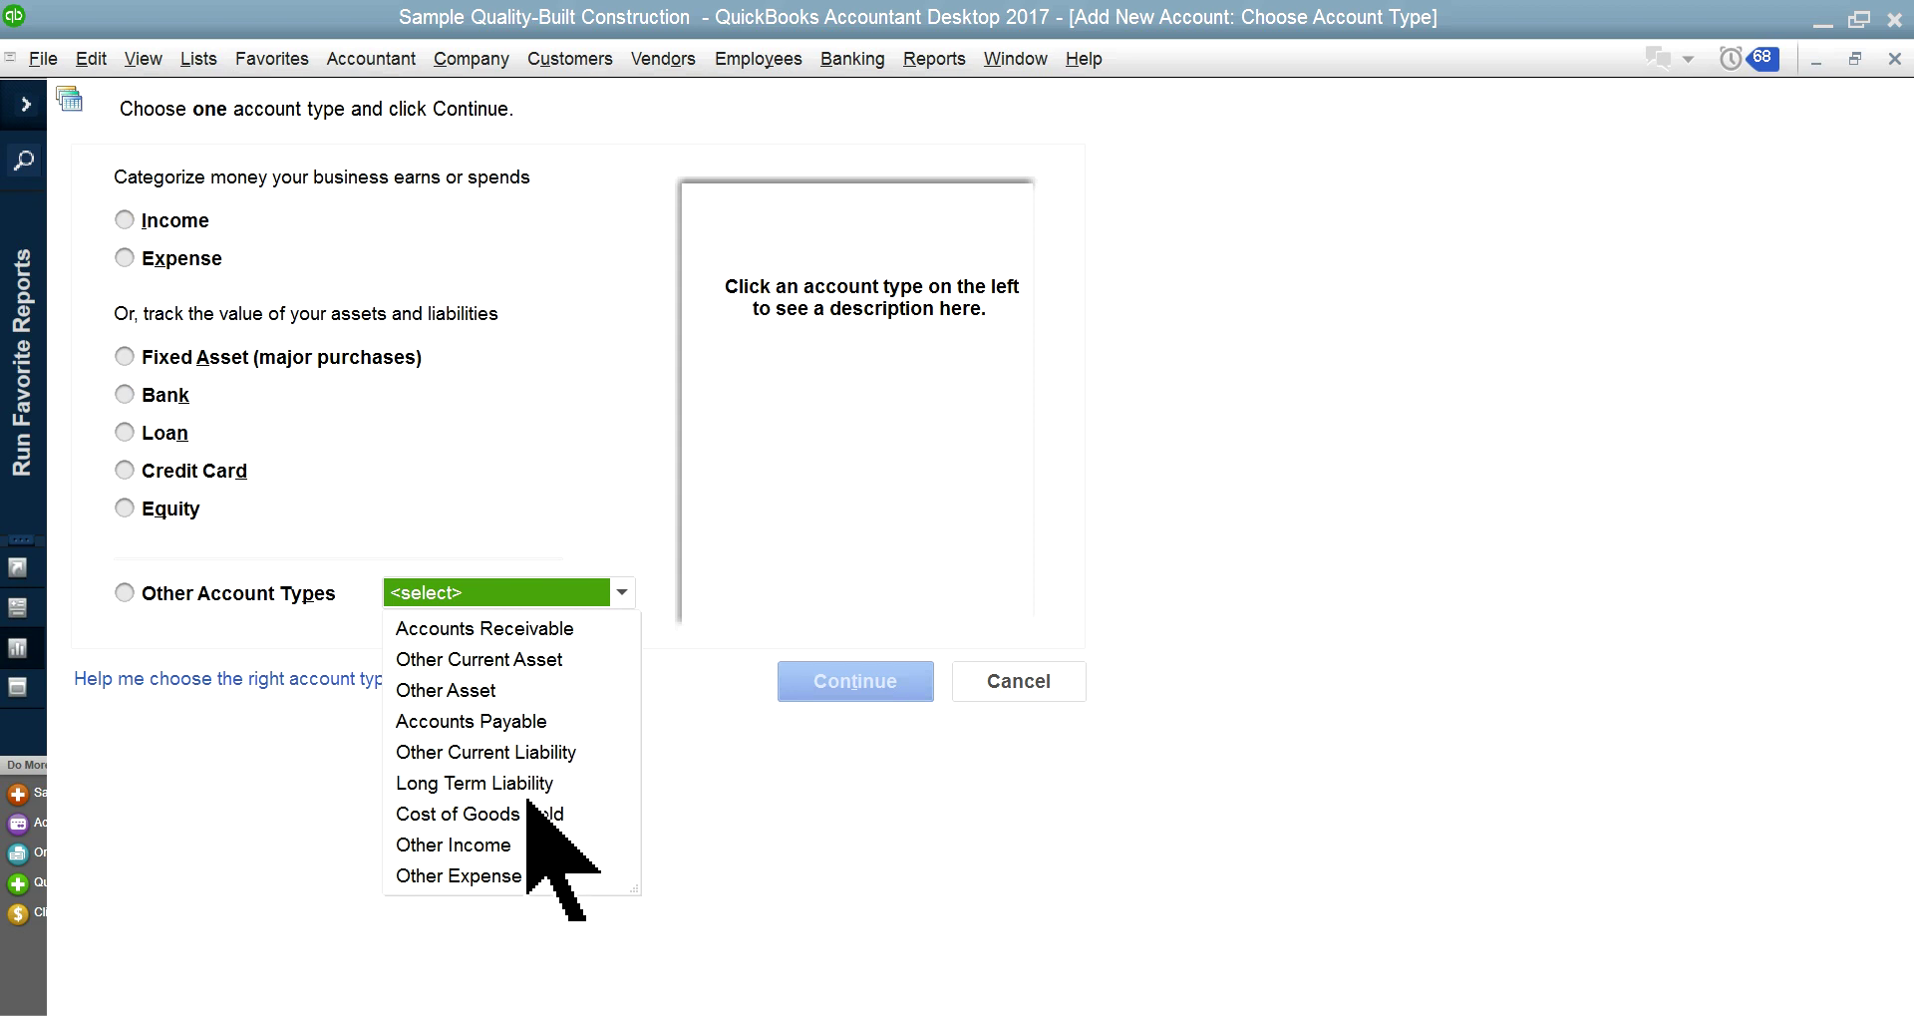
{"action": "left_click", "coordinate": [528, 810]}
{"action": "left_click", "coordinate": [888, 693]}
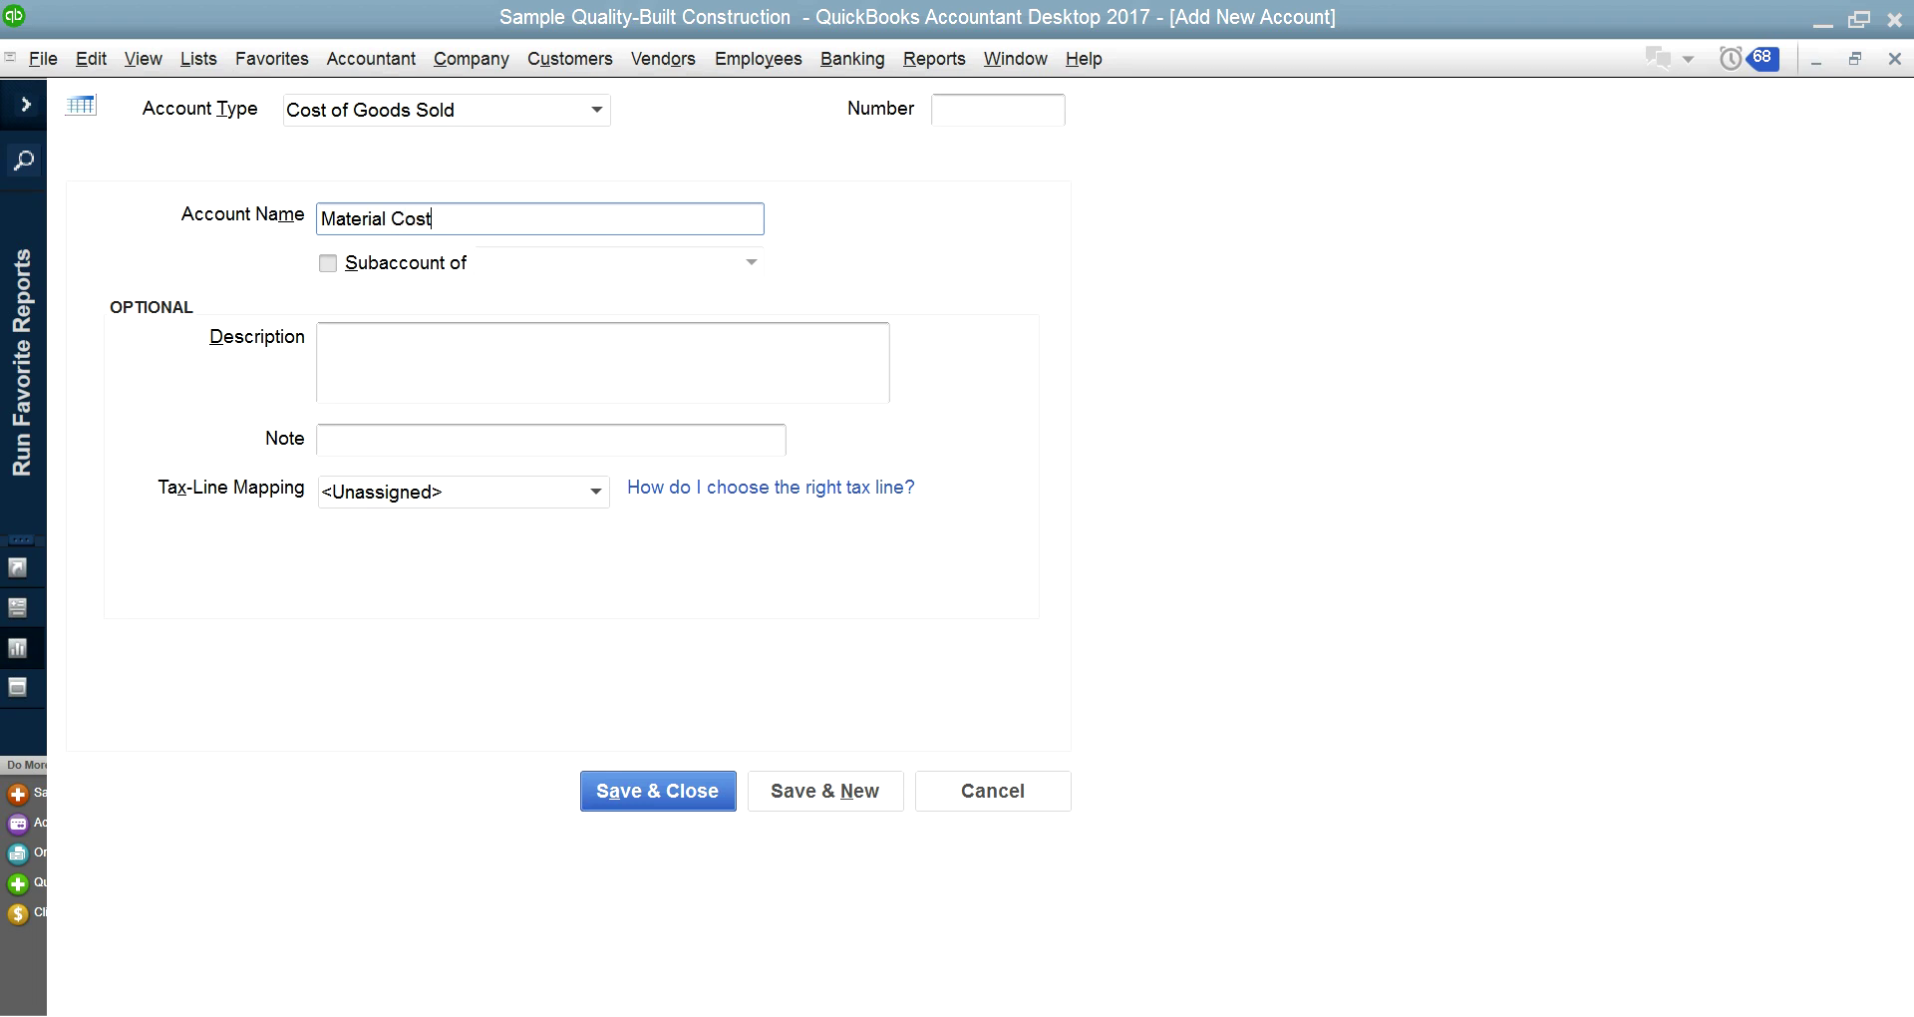
- Make the new Material Cost account a subaccount of 5110 · Job Related Costs
{"action": "left_click", "coordinate": [328, 263]}
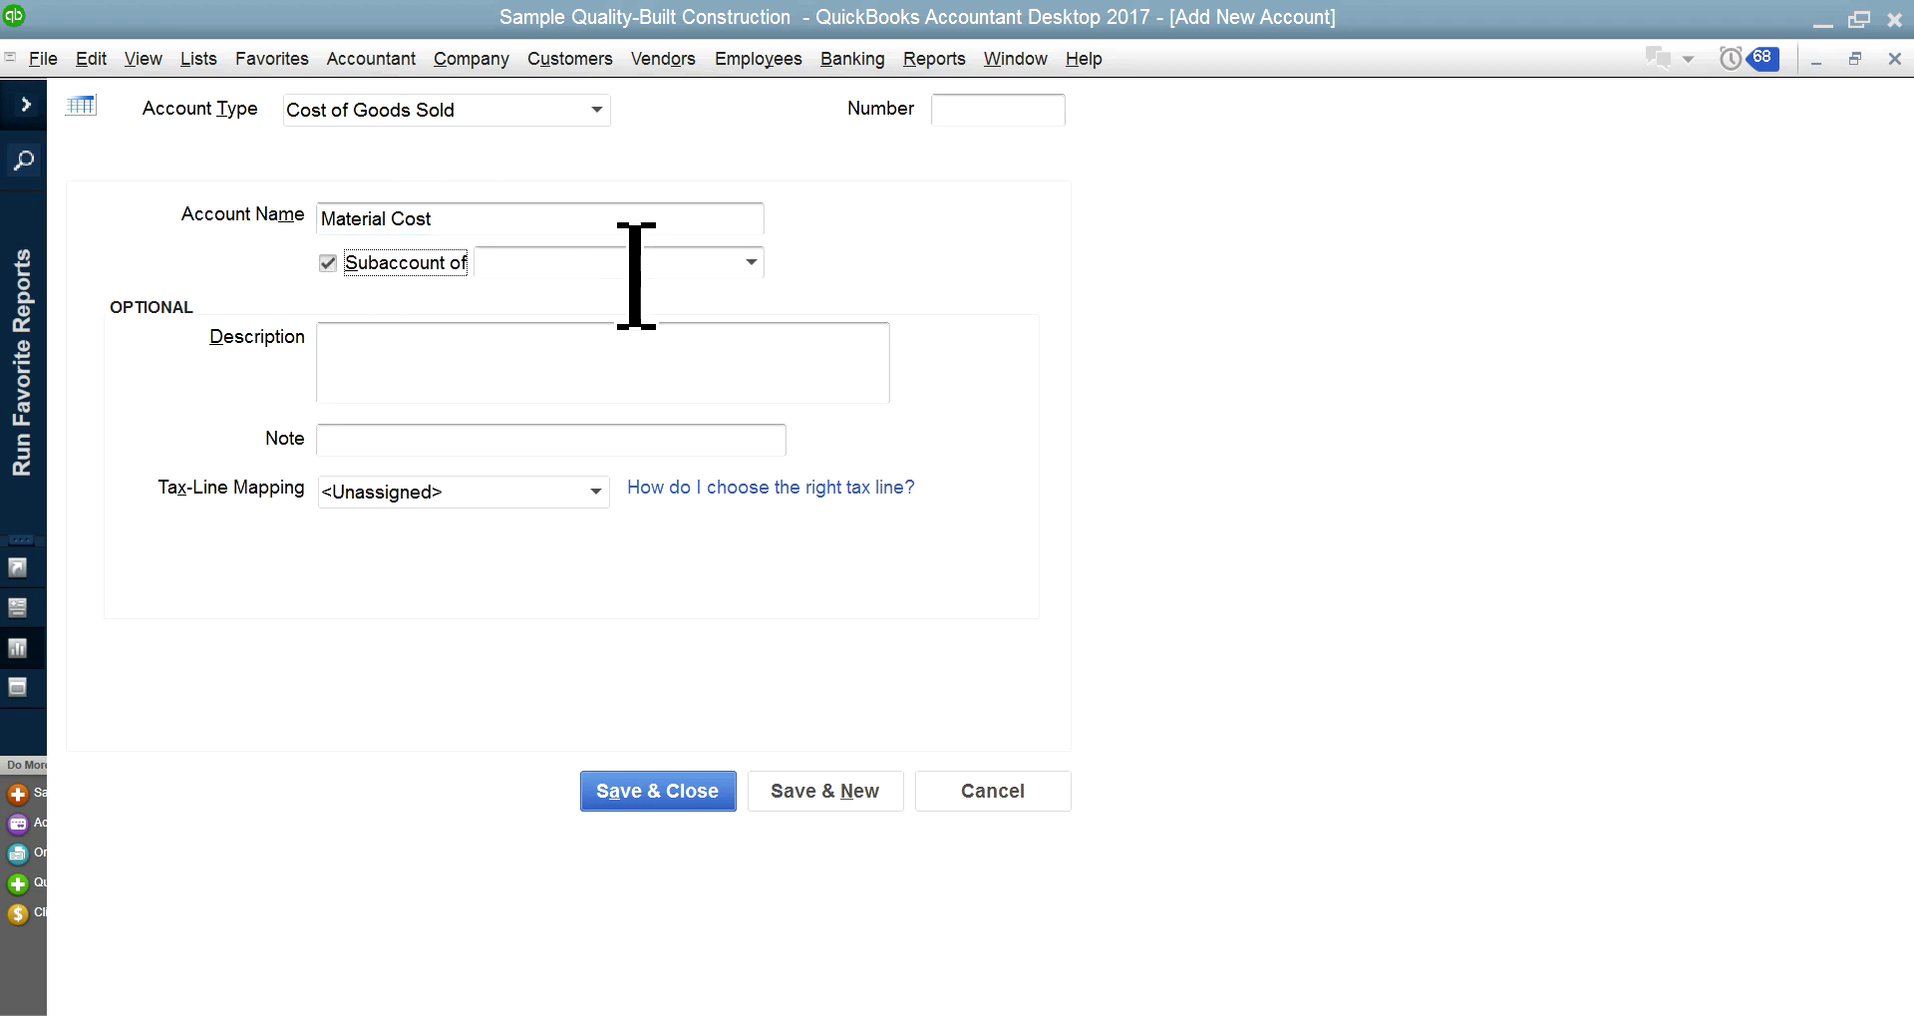
{"action": "left_click", "coordinate": [751, 264]}
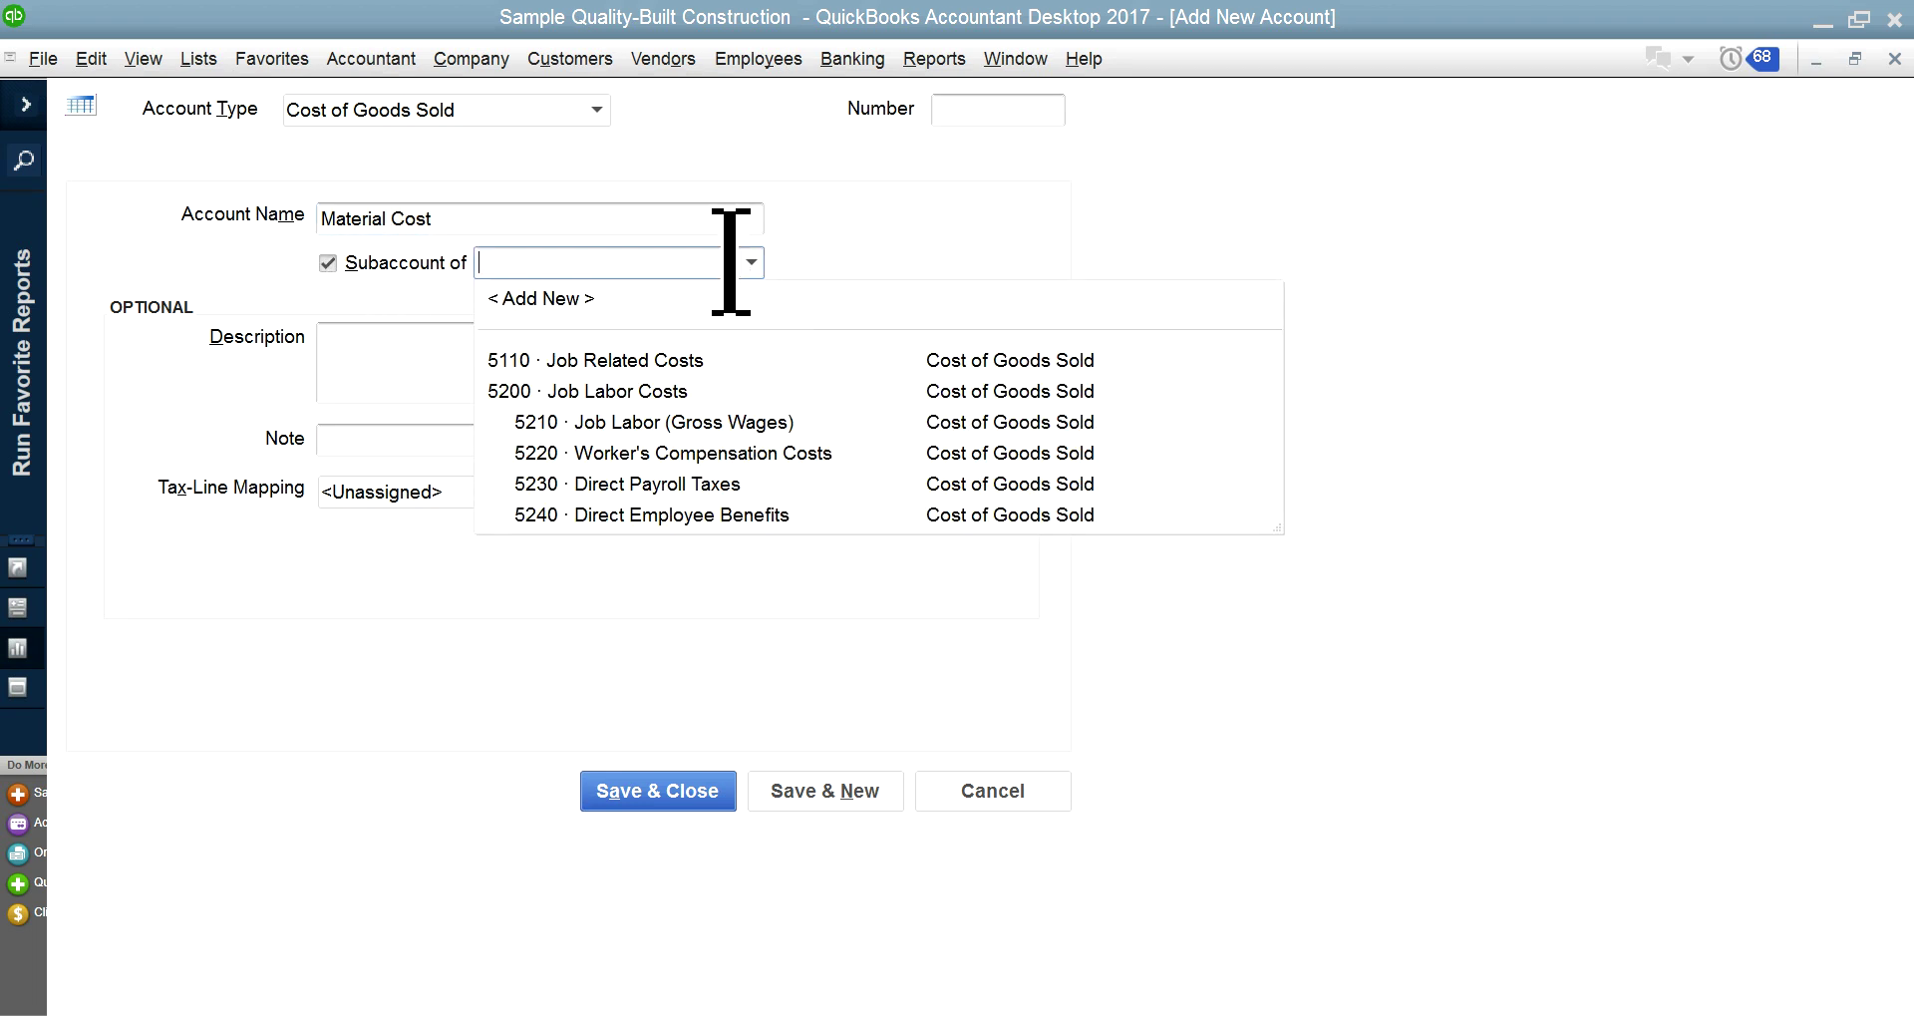
{"action": "left_click", "coordinate": [596, 364]}
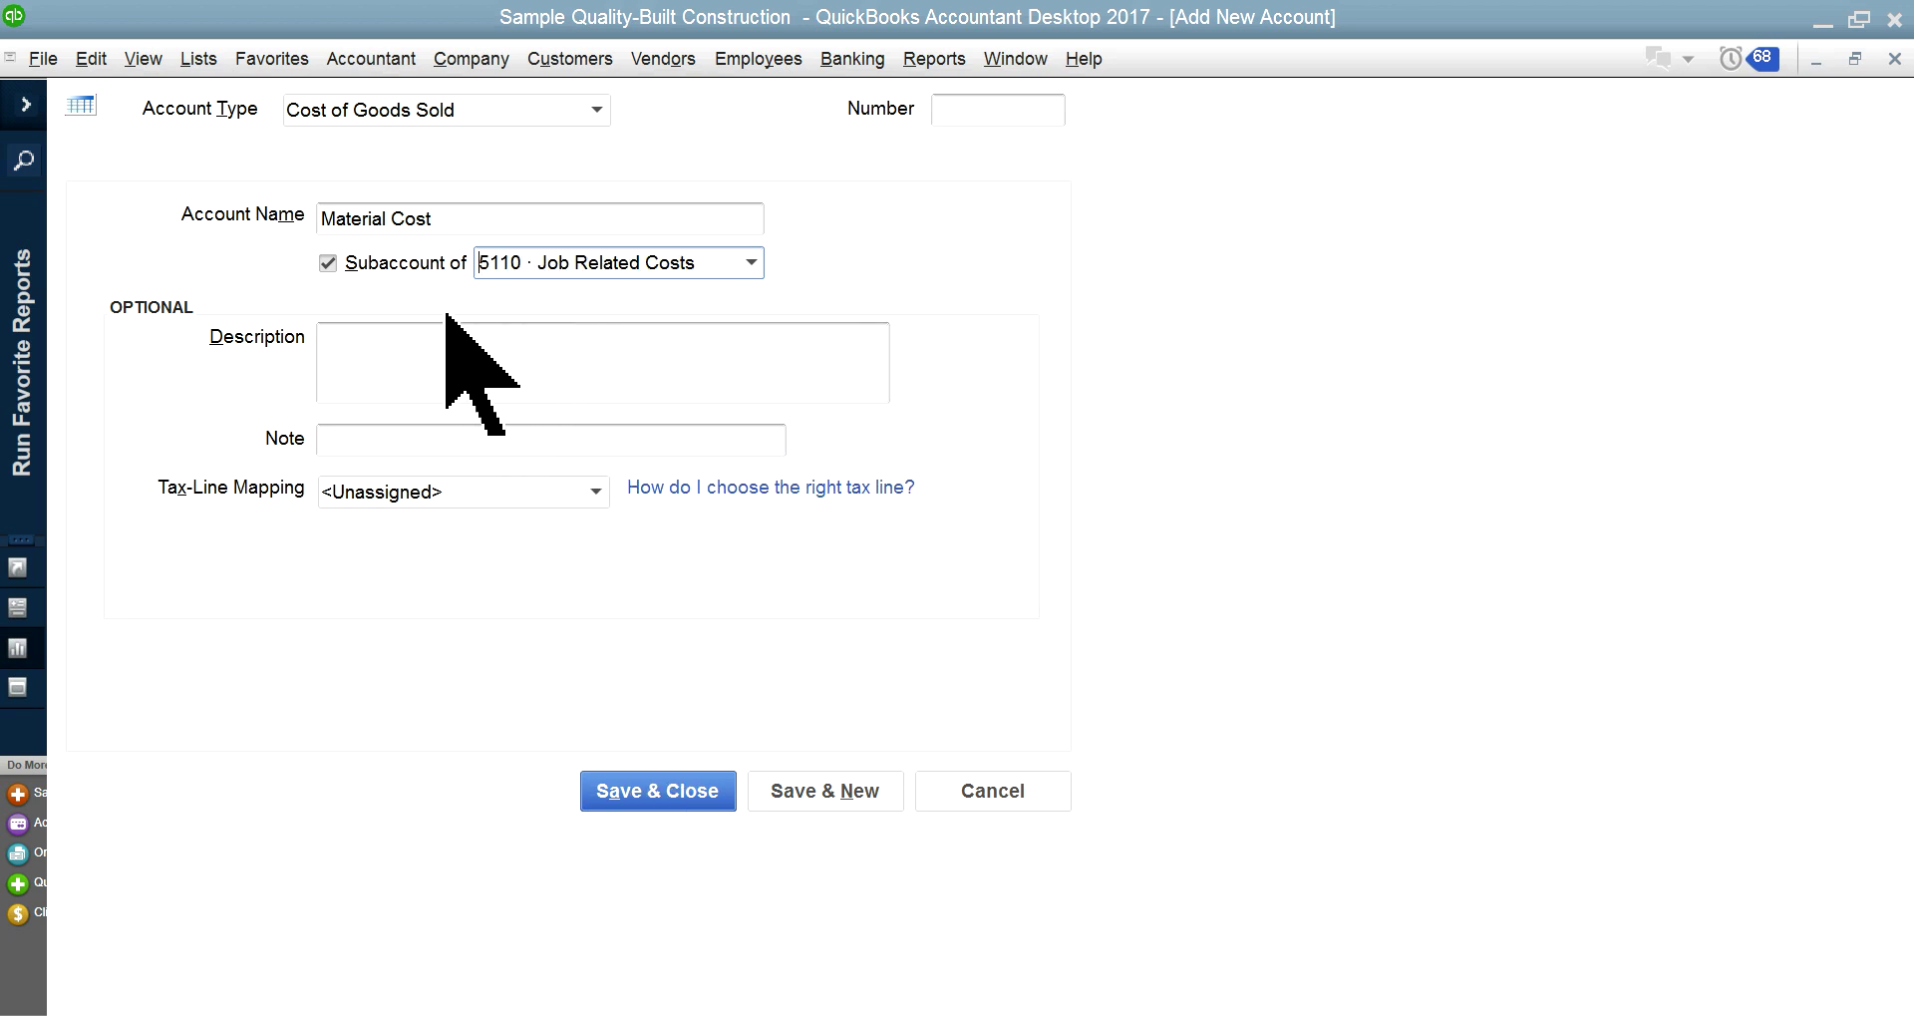
- Copy the account name Material Cost into the new account's description
{"action": "left_click_drag", "start_coordinate": [451, 219], "coordinate": [339, 215]}
{"action": "right_click", "coordinate": [361, 221]}
{"action": "left_click", "coordinate": [399, 293]}
{"action": "left_click", "coordinate": [410, 377]}
{"action": "right_click", "coordinate": [409, 377]}
{"action": "left_click", "coordinate": [464, 477]}
- Try to save the Material Cost account, and set its account number to 5111
{"action": "left_click", "coordinate": [661, 798]}
{"action": "left_click", "coordinate": [849, 808]}
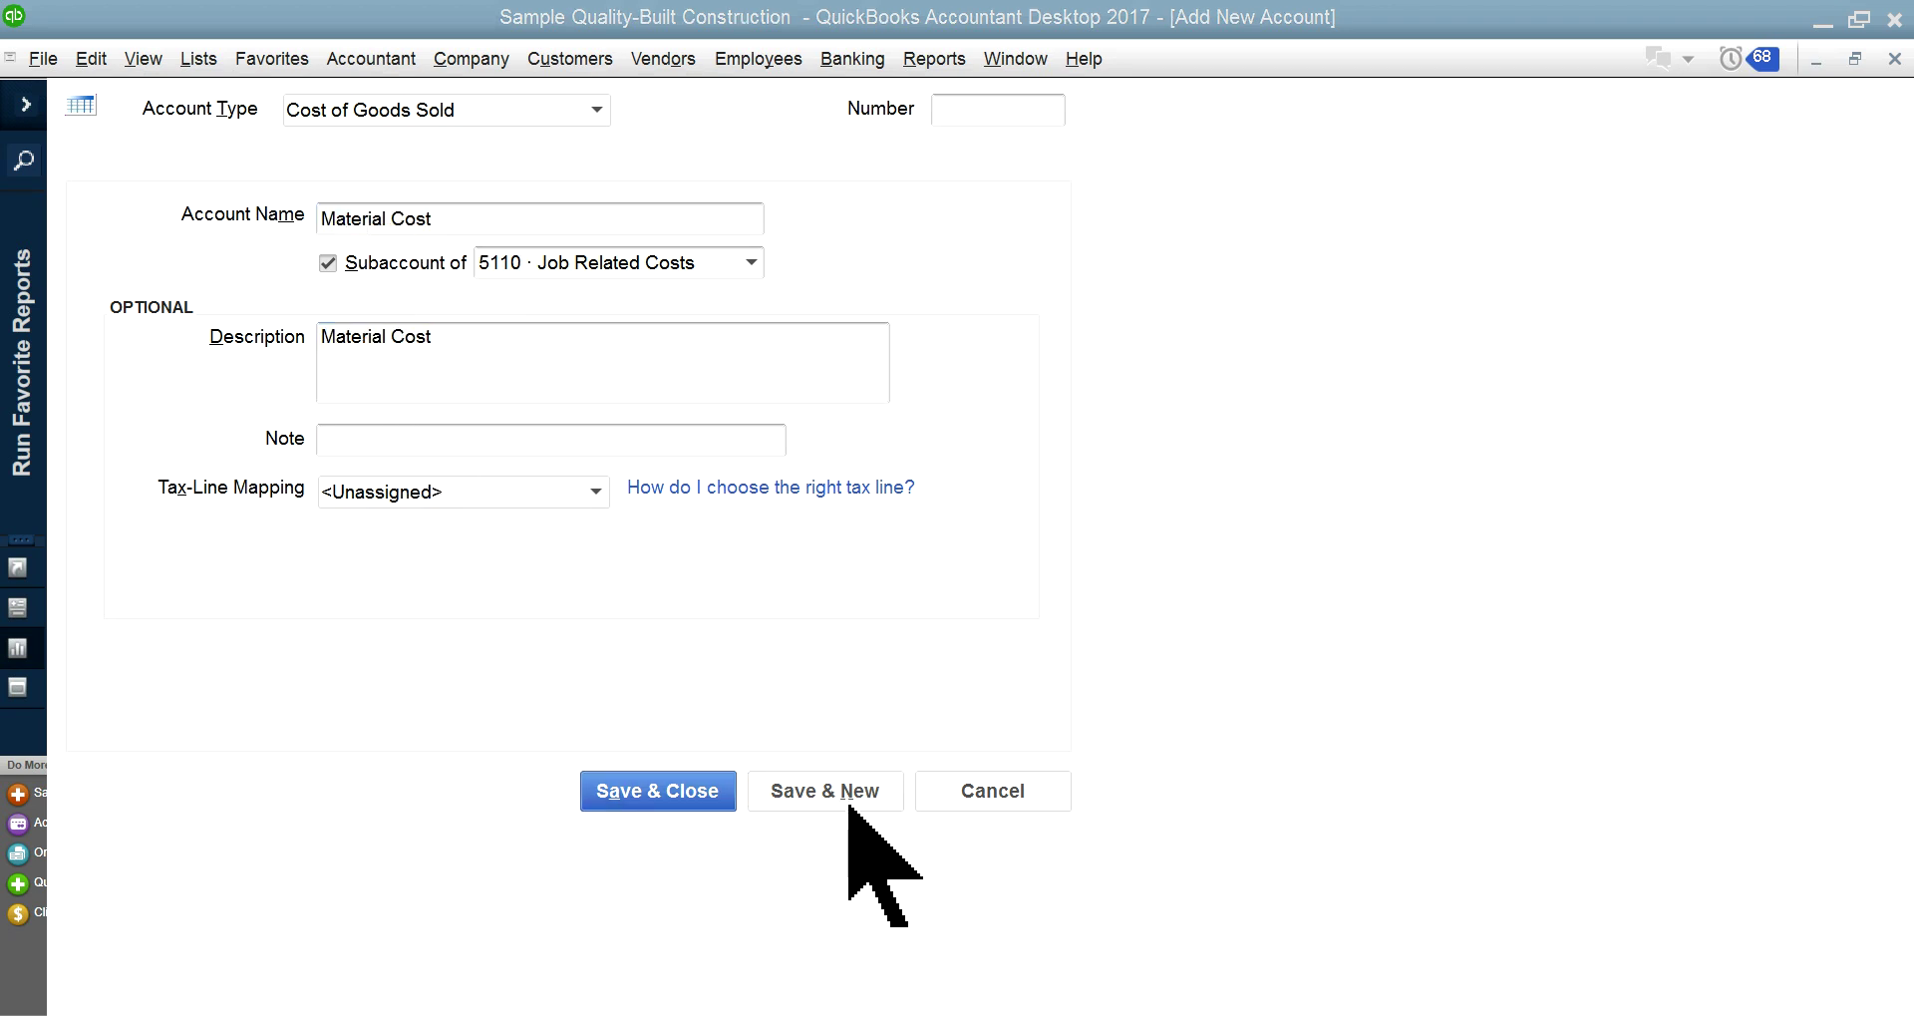
{"action": "left_click", "coordinate": [956, 337]}
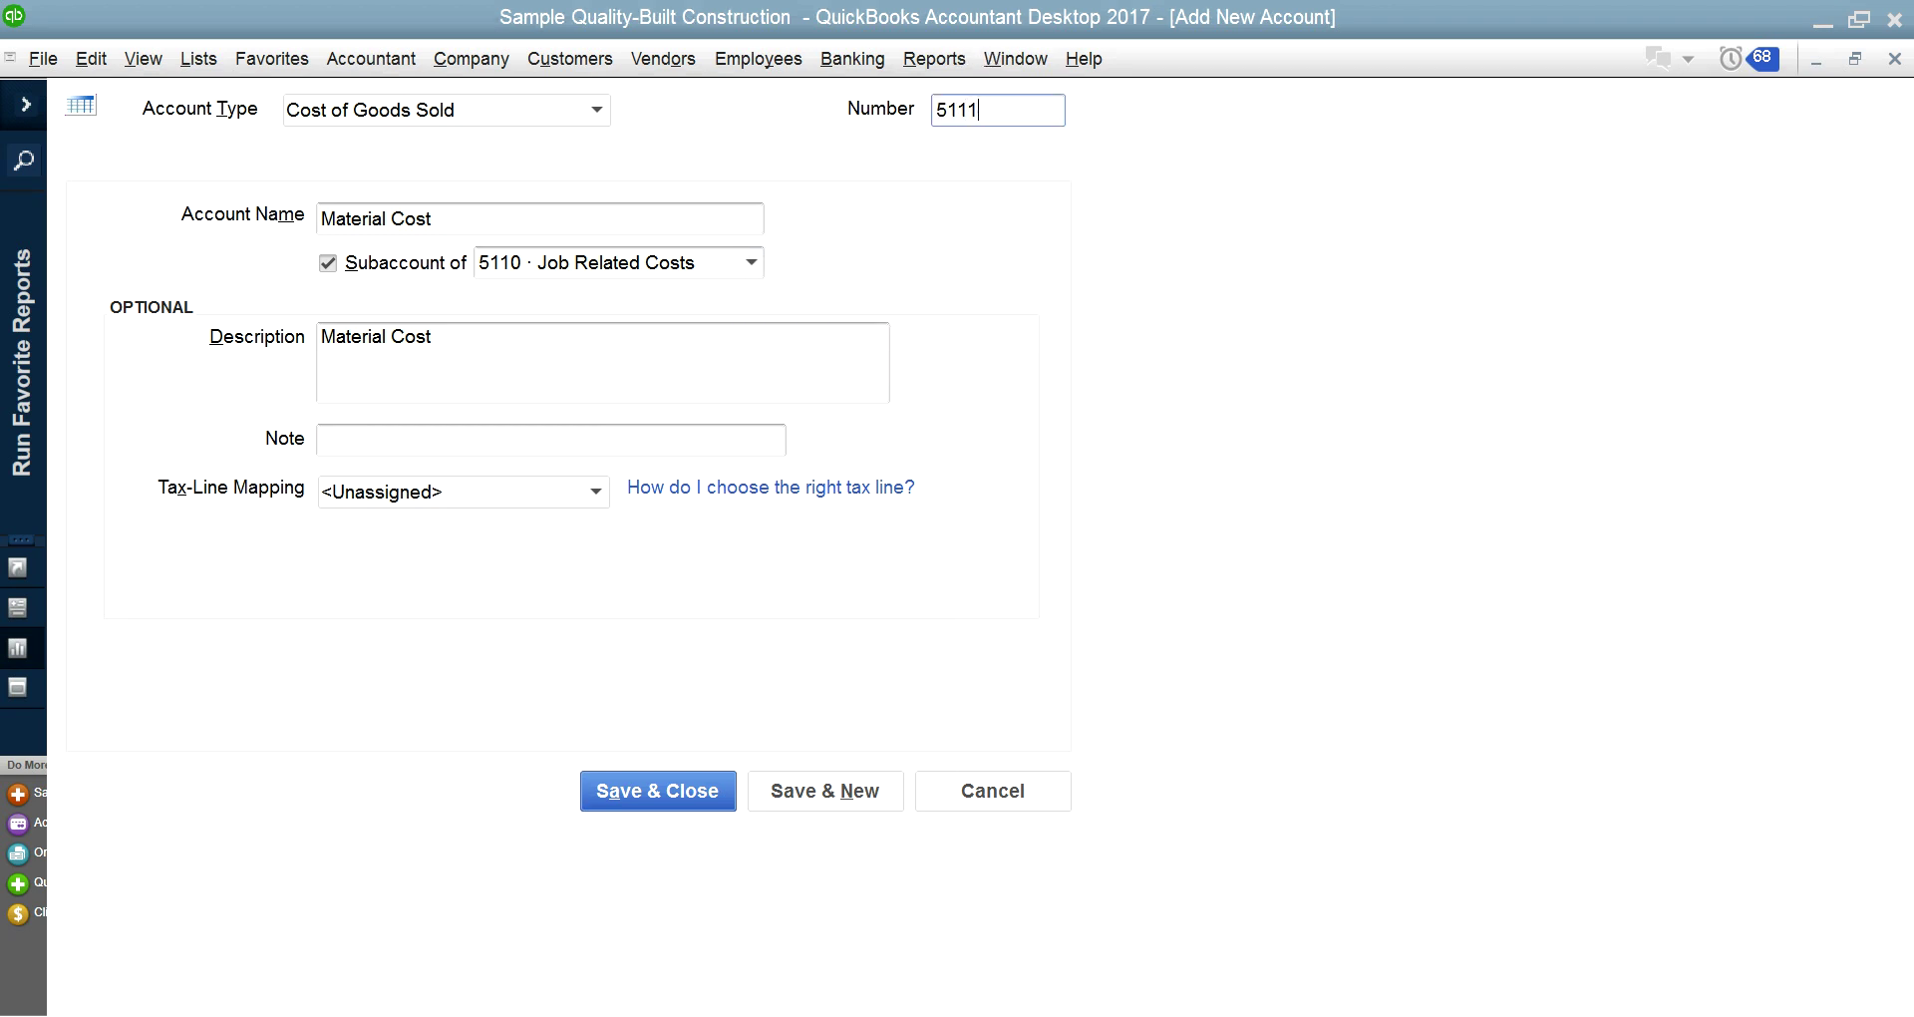
- Save the Material Cost account and return to the chart of accounts
{"action": "left_click", "coordinate": [631, 793]}
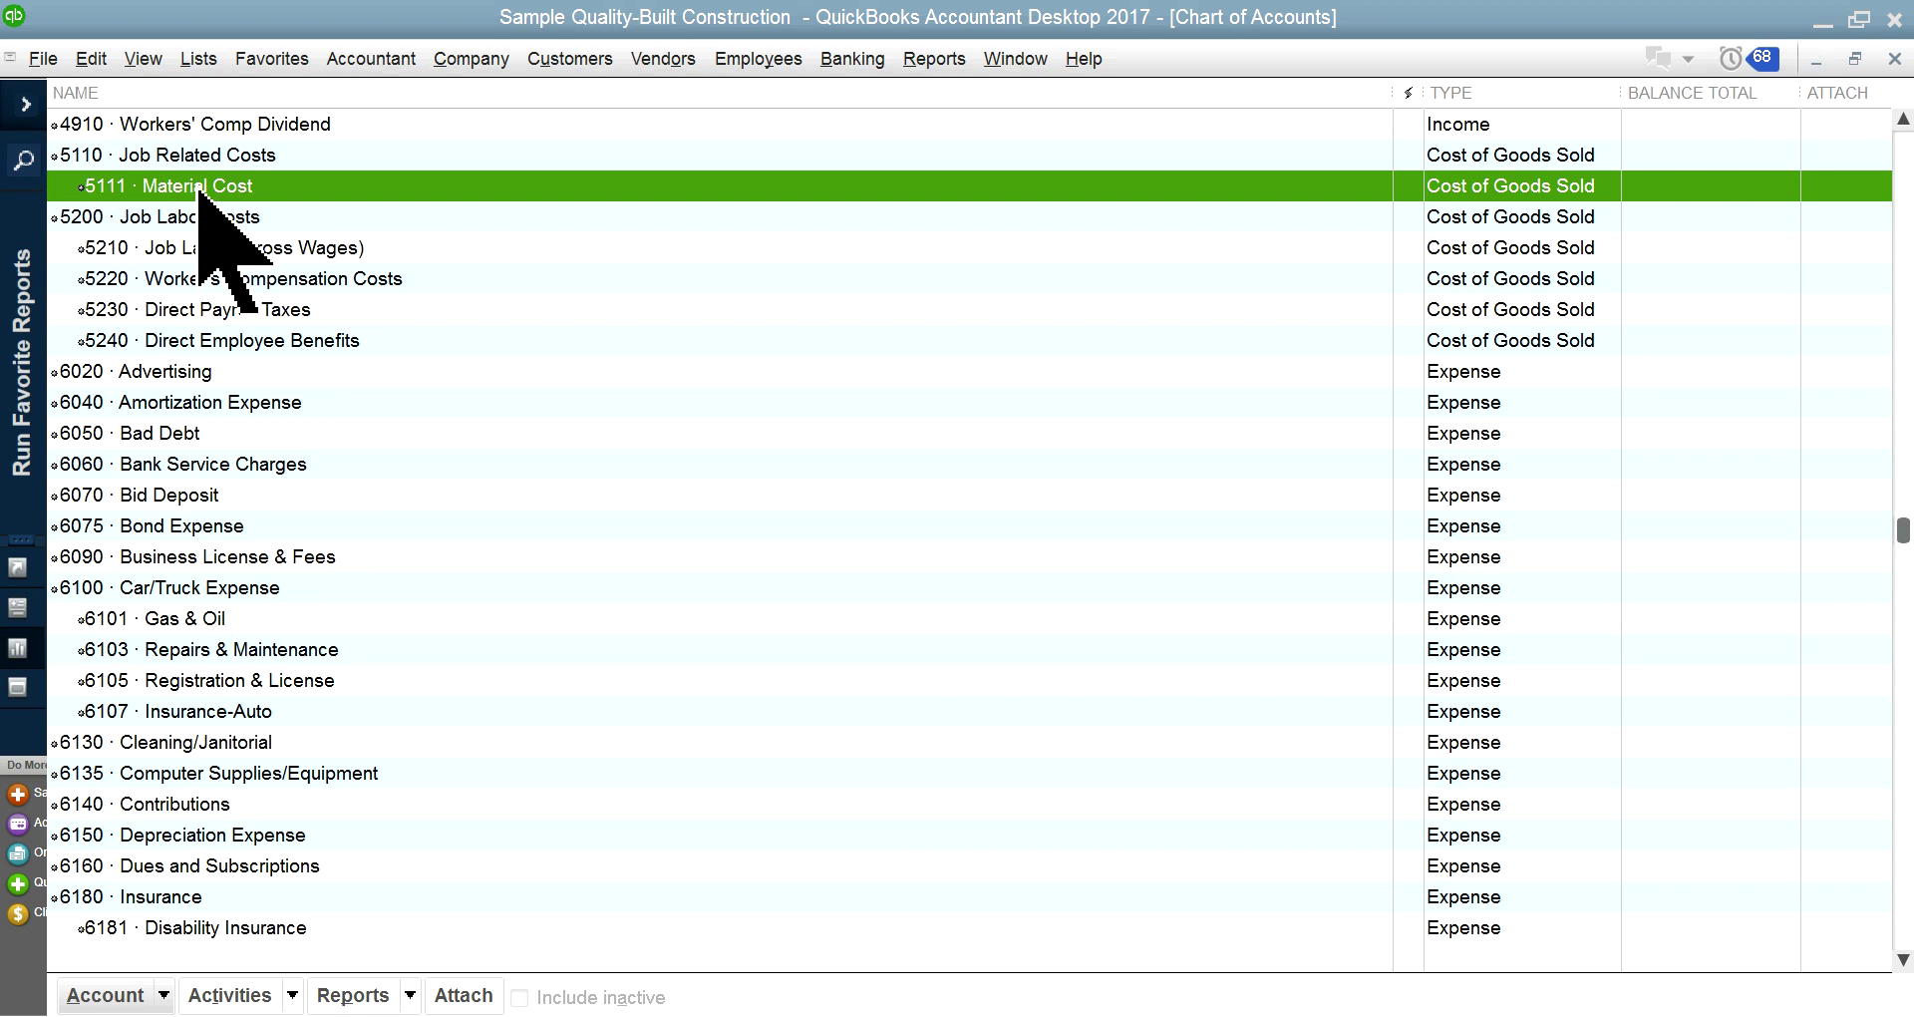
{"action": "right_click", "coordinate": [232, 157]}
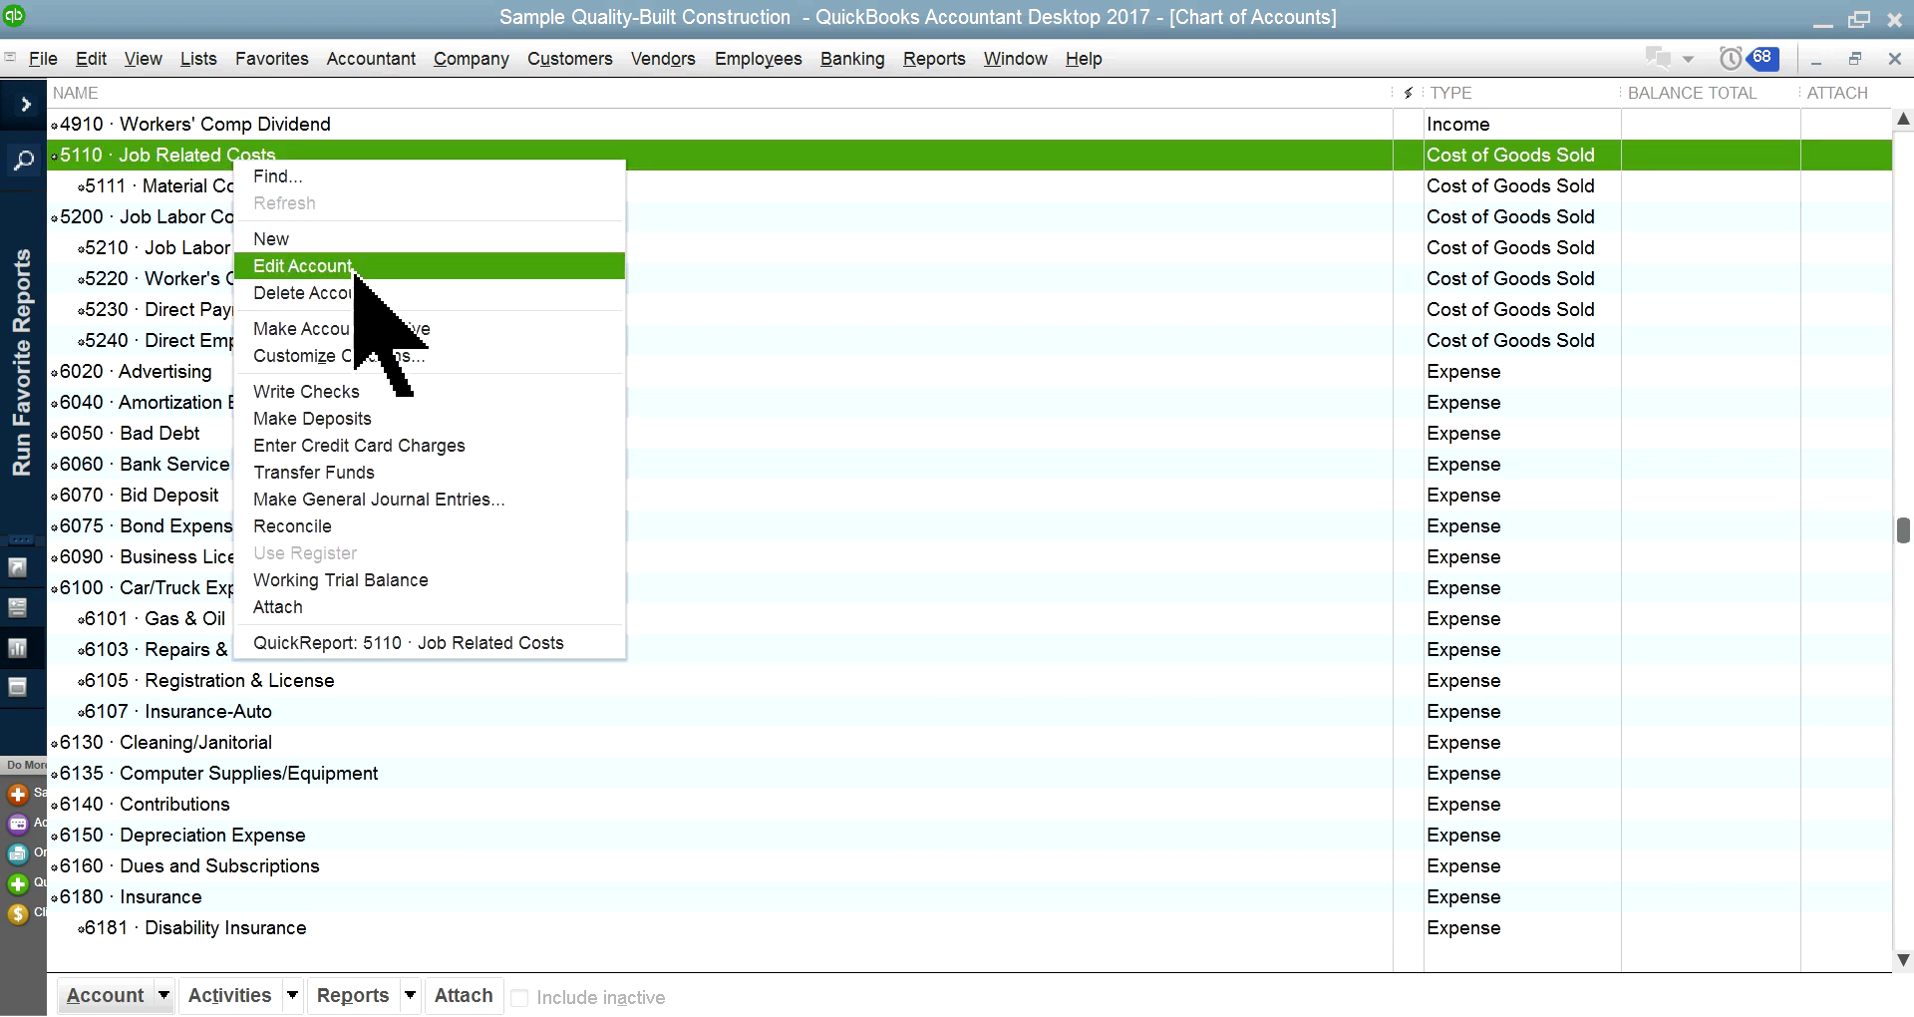
{"action": "left_click", "coordinate": [355, 267]}
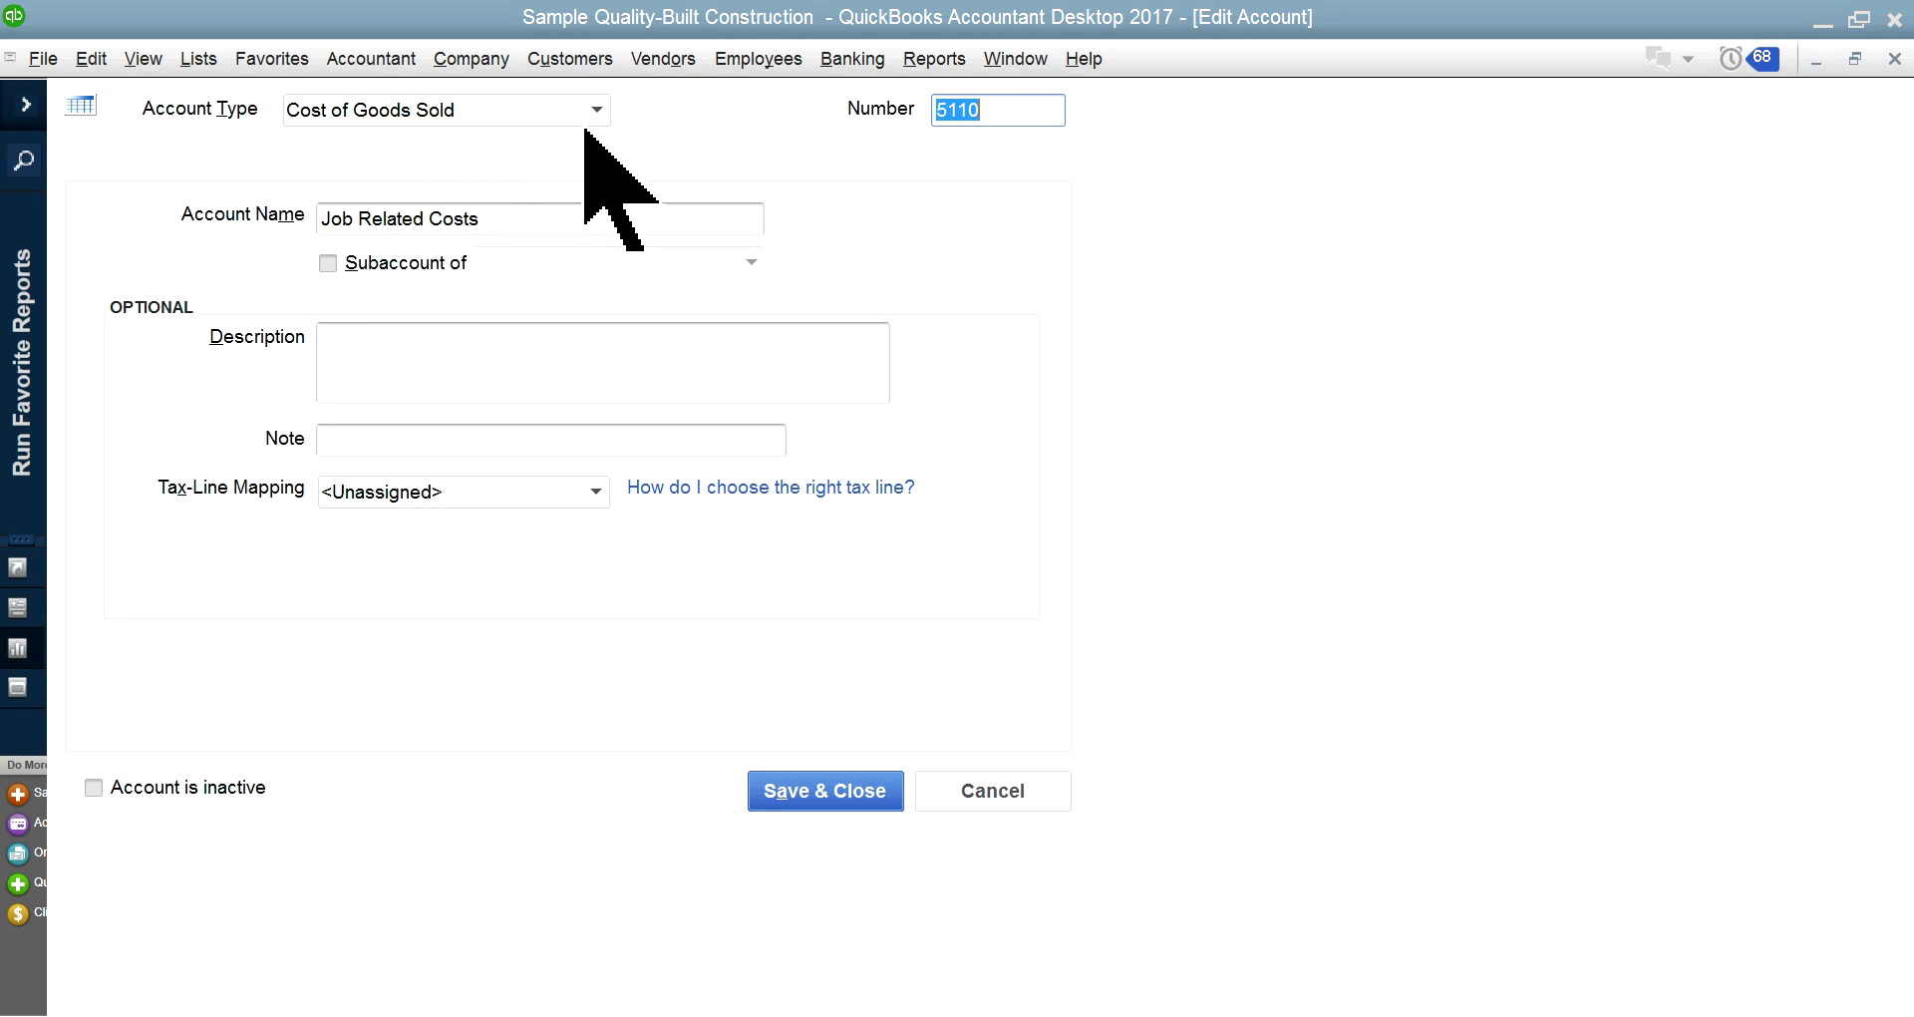
{"action": "left_click", "coordinate": [991, 790]}
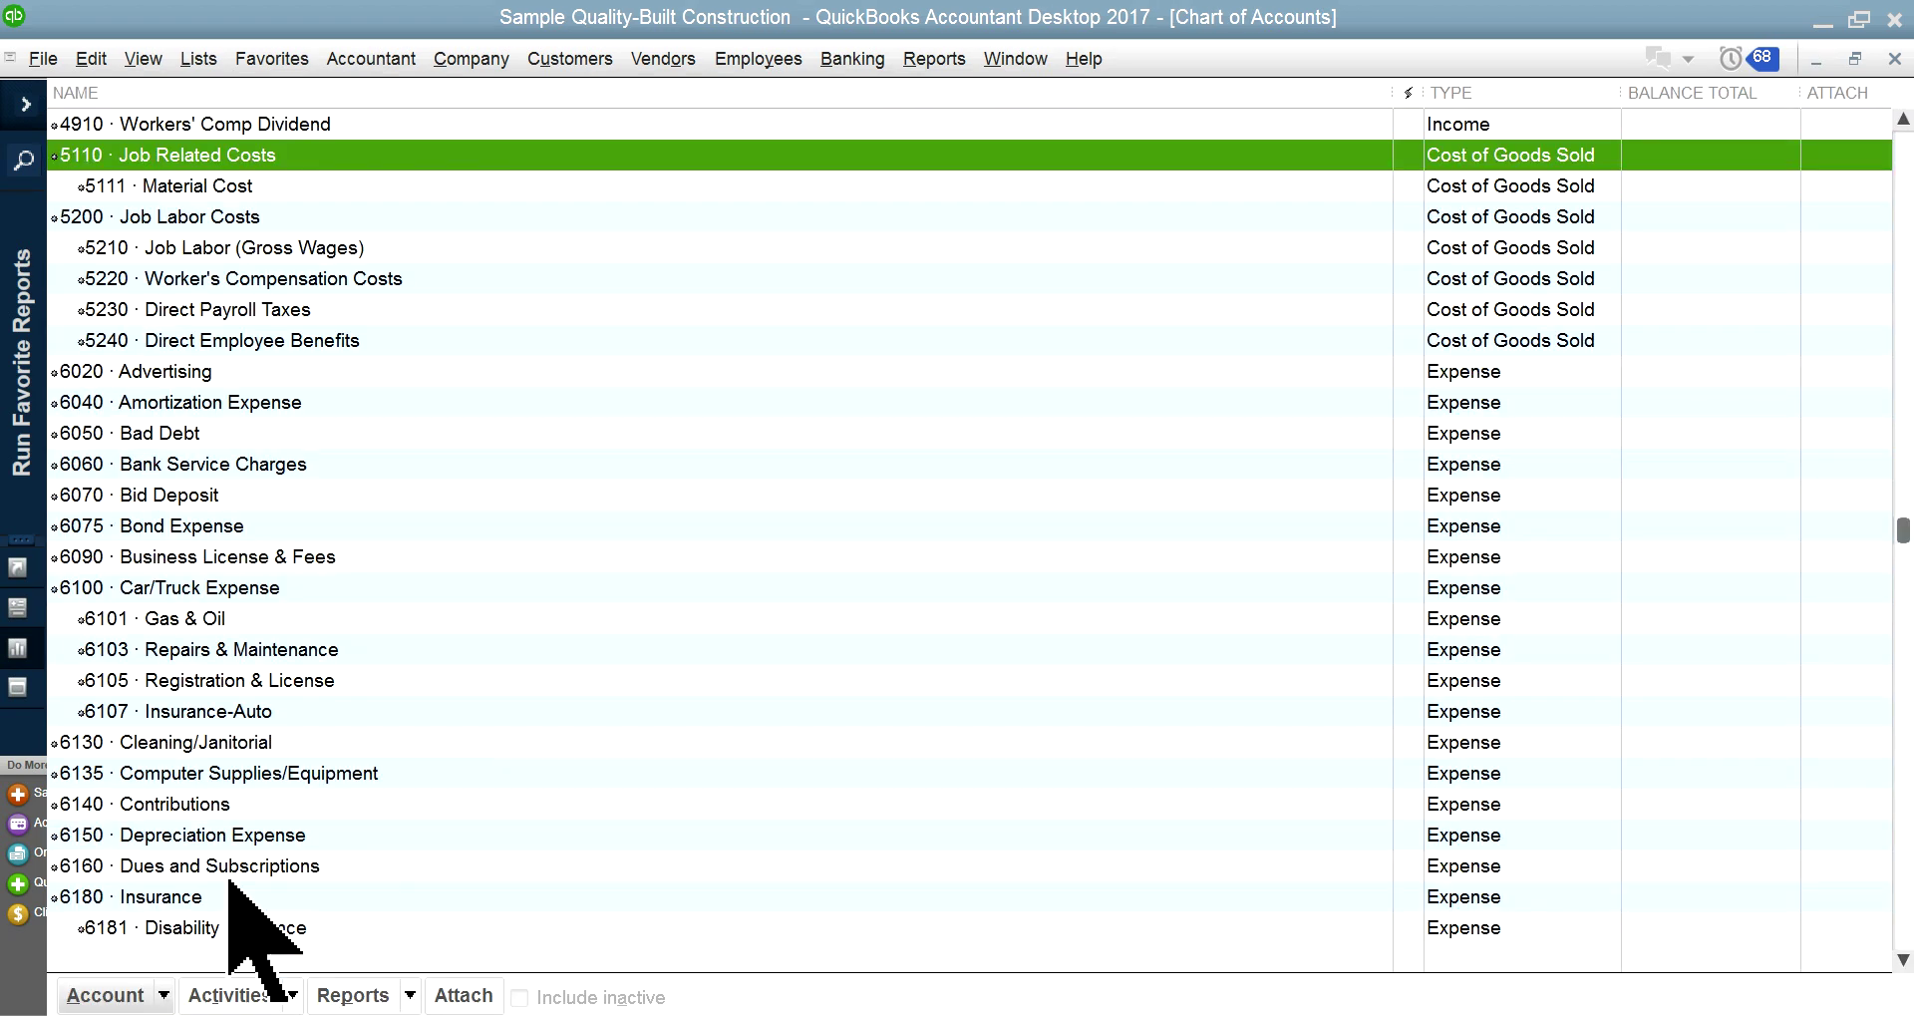
- Start a new account of type Cost of Goods Sold and name it Subcontract Cost
{"action": "left_click", "coordinate": [162, 997]}
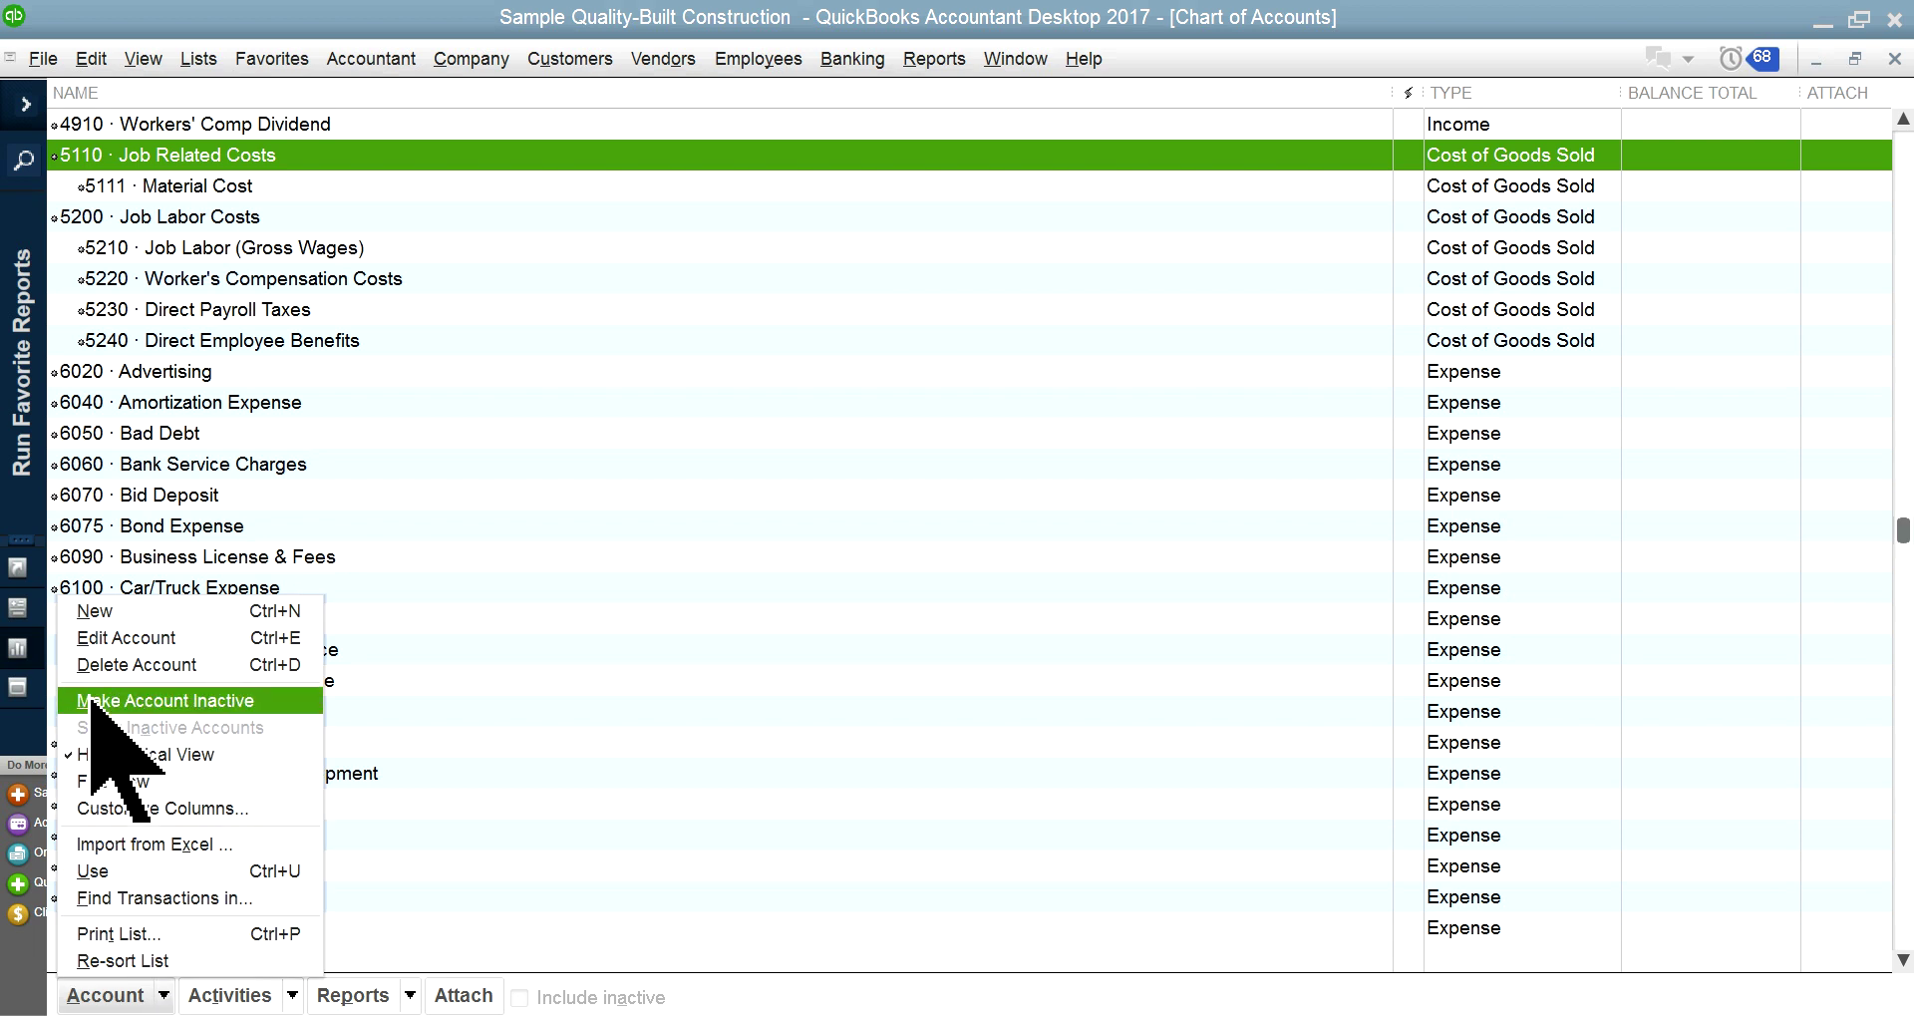
{"action": "left_click", "coordinate": [100, 607]}
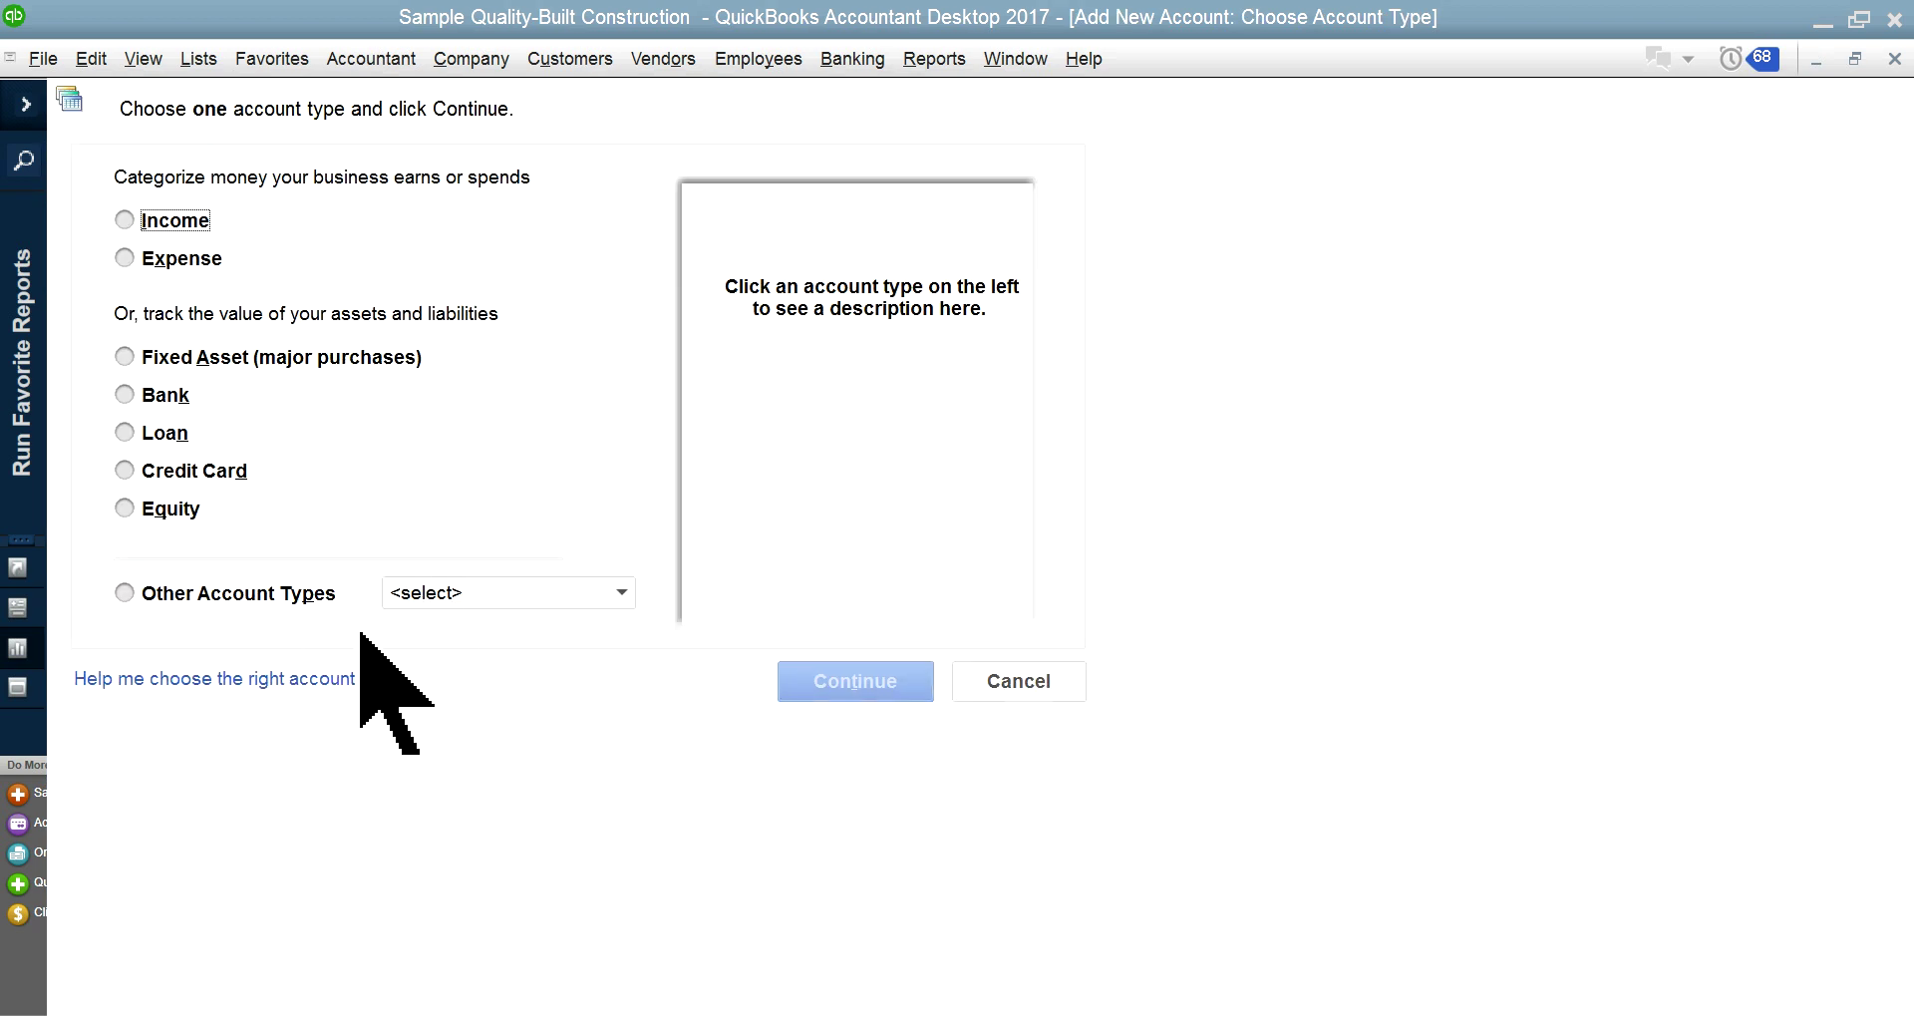
{"action": "left_click", "coordinate": [620, 594]}
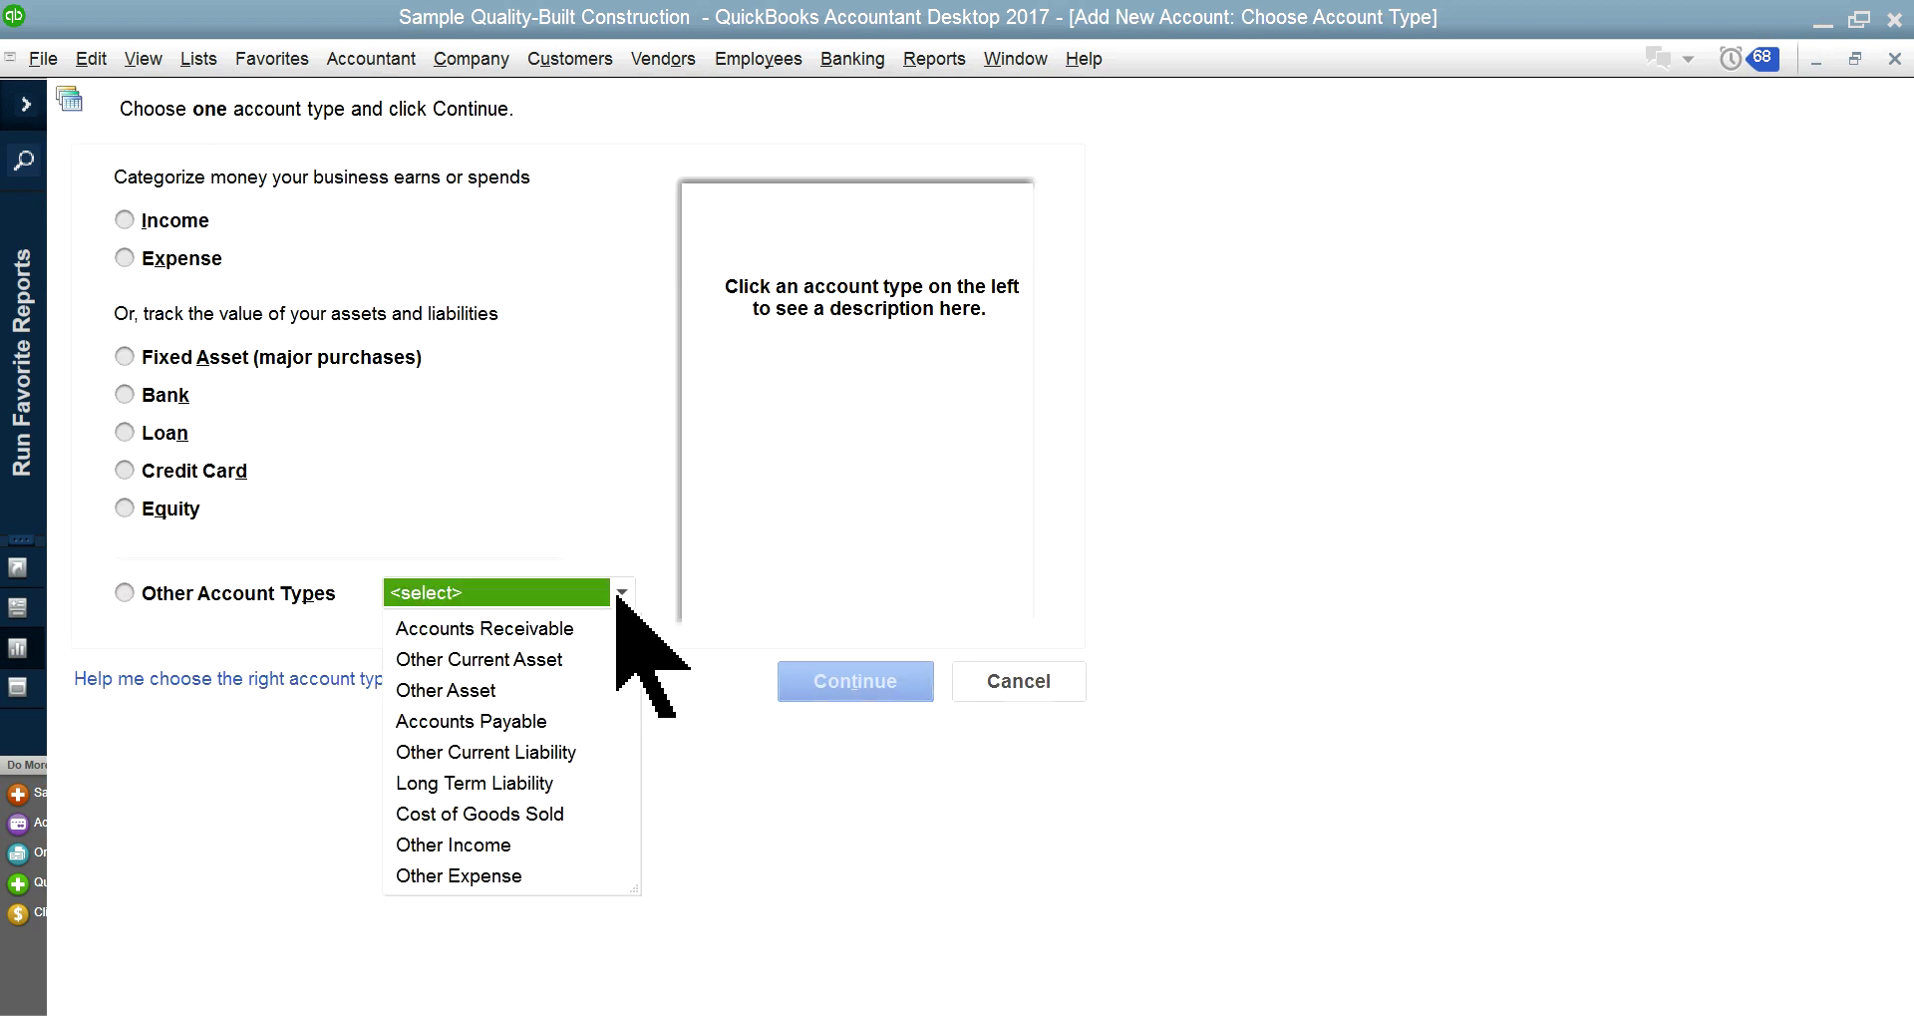
{"action": "left_click", "coordinate": [532, 815]}
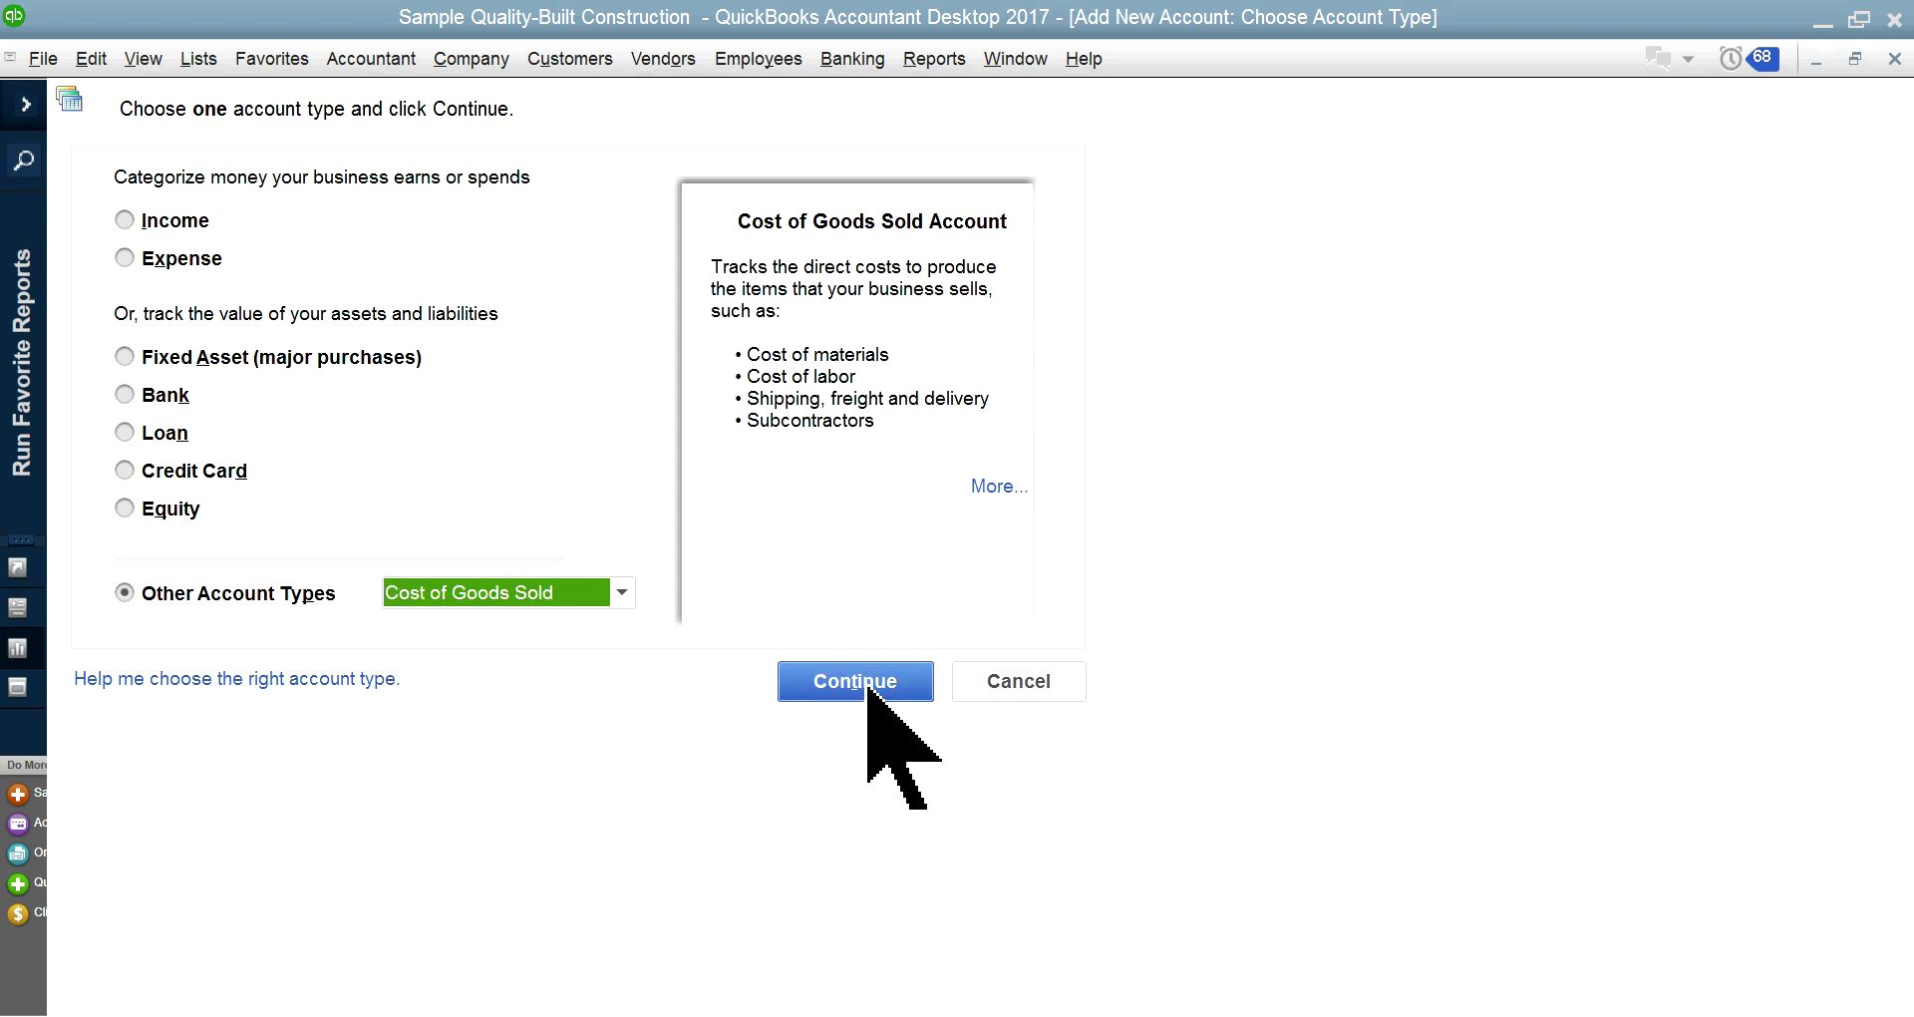
{"action": "left_click", "coordinate": [868, 693]}
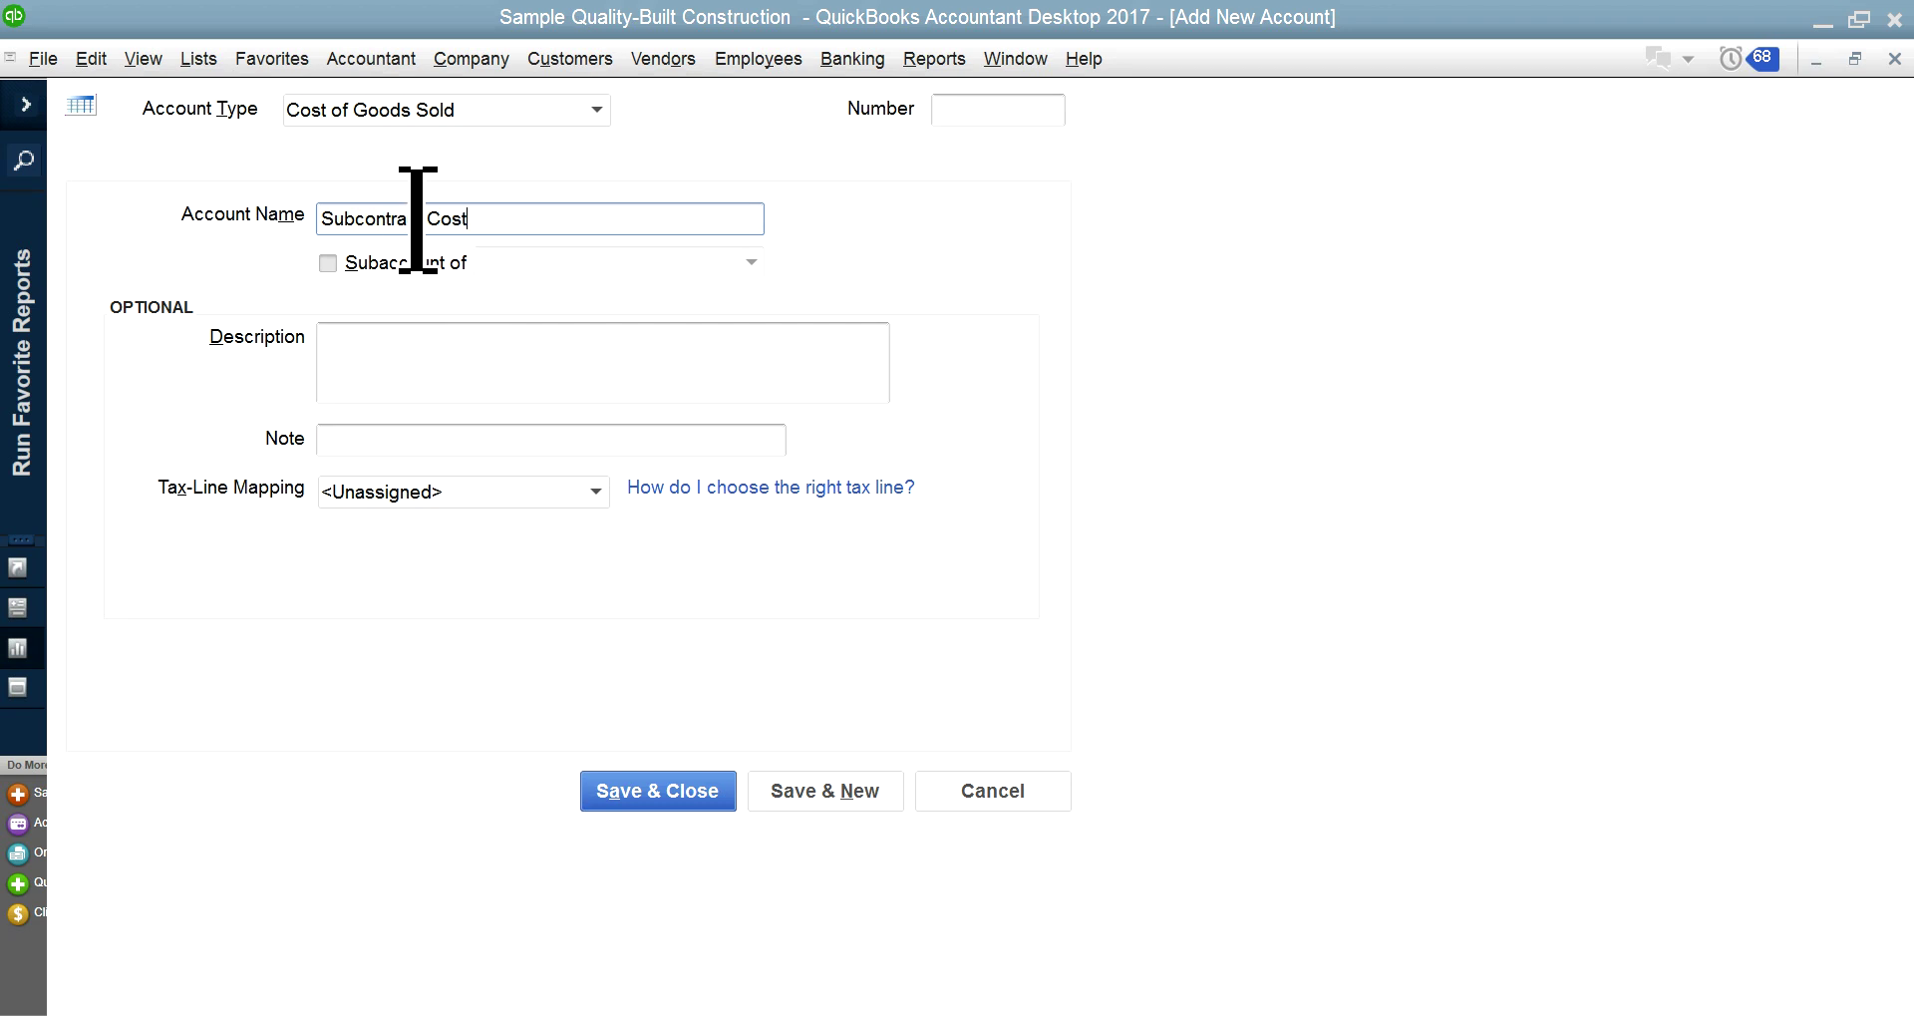
- Copy the account name Subcontract Cost into the new account's description
{"action": "left_click_drag", "start_coordinate": [476, 219], "coordinate": [326, 218]}
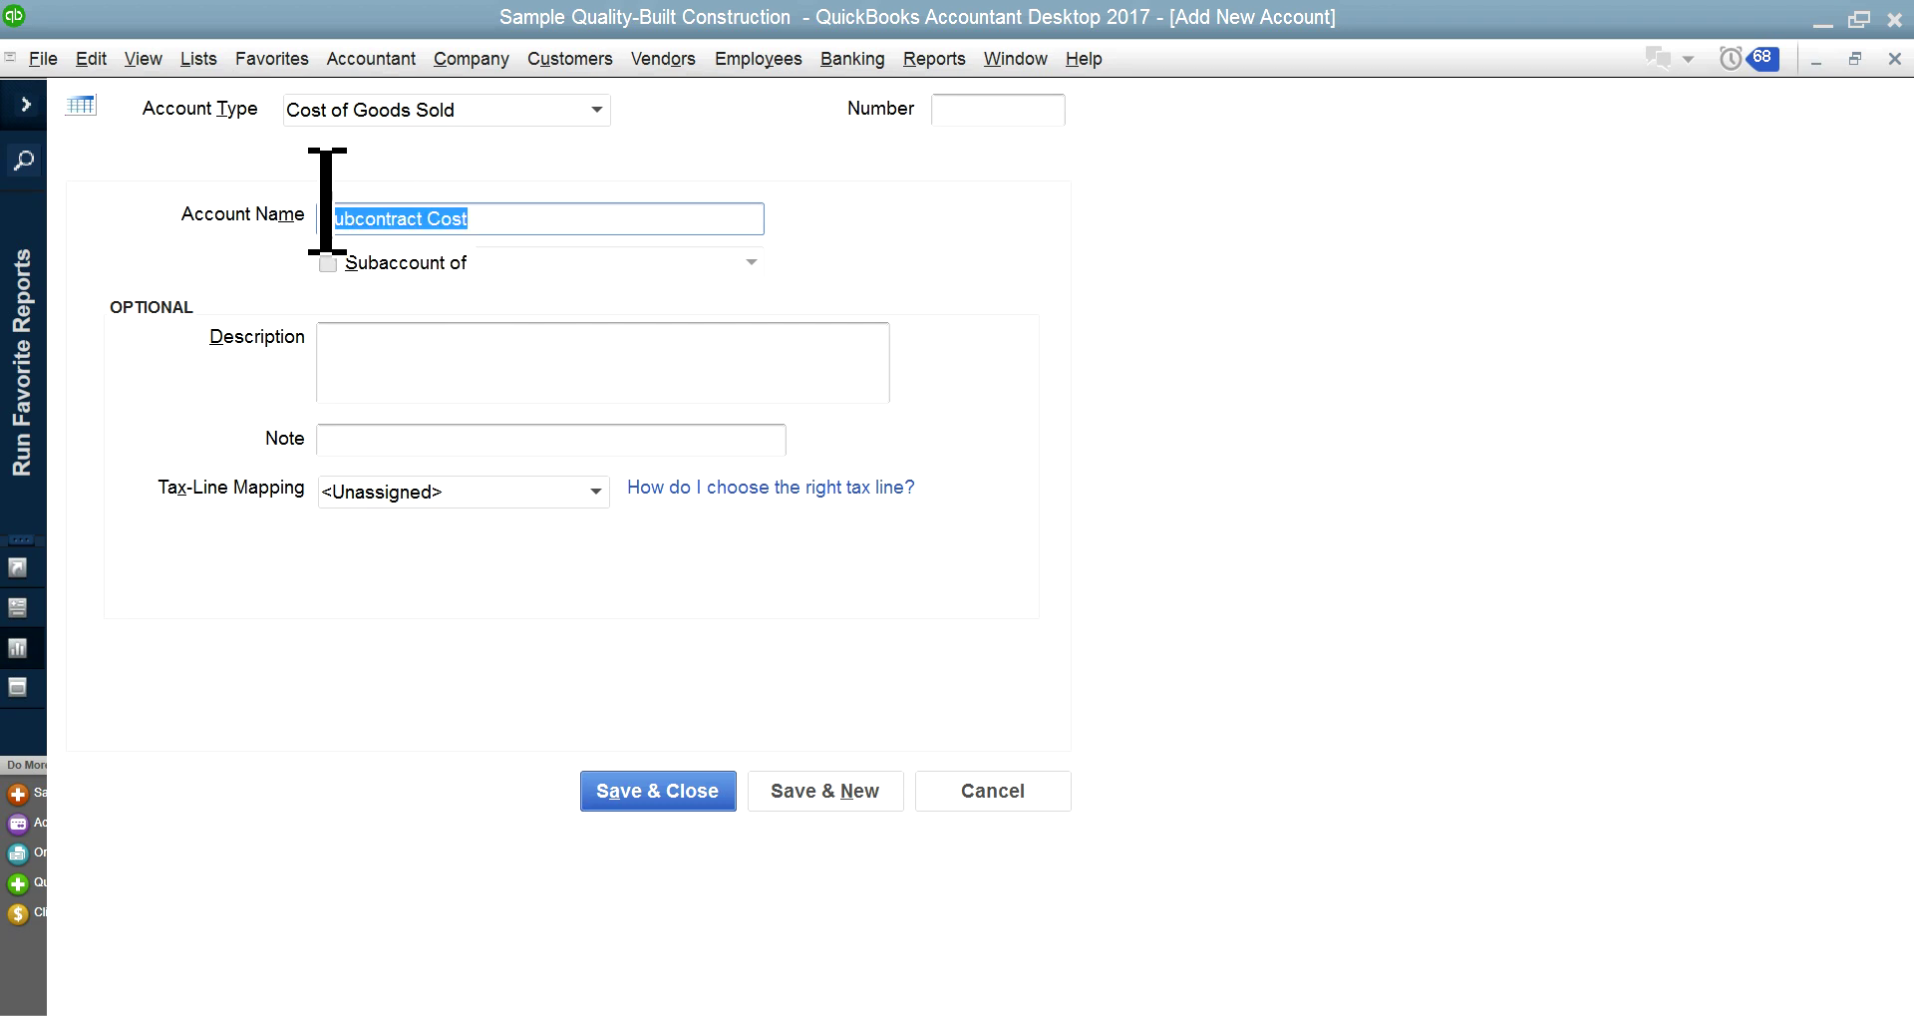
{"action": "right_click", "coordinate": [394, 220]}
{"action": "left_click", "coordinate": [414, 293]}
{"action": "left_click", "coordinate": [410, 363]}
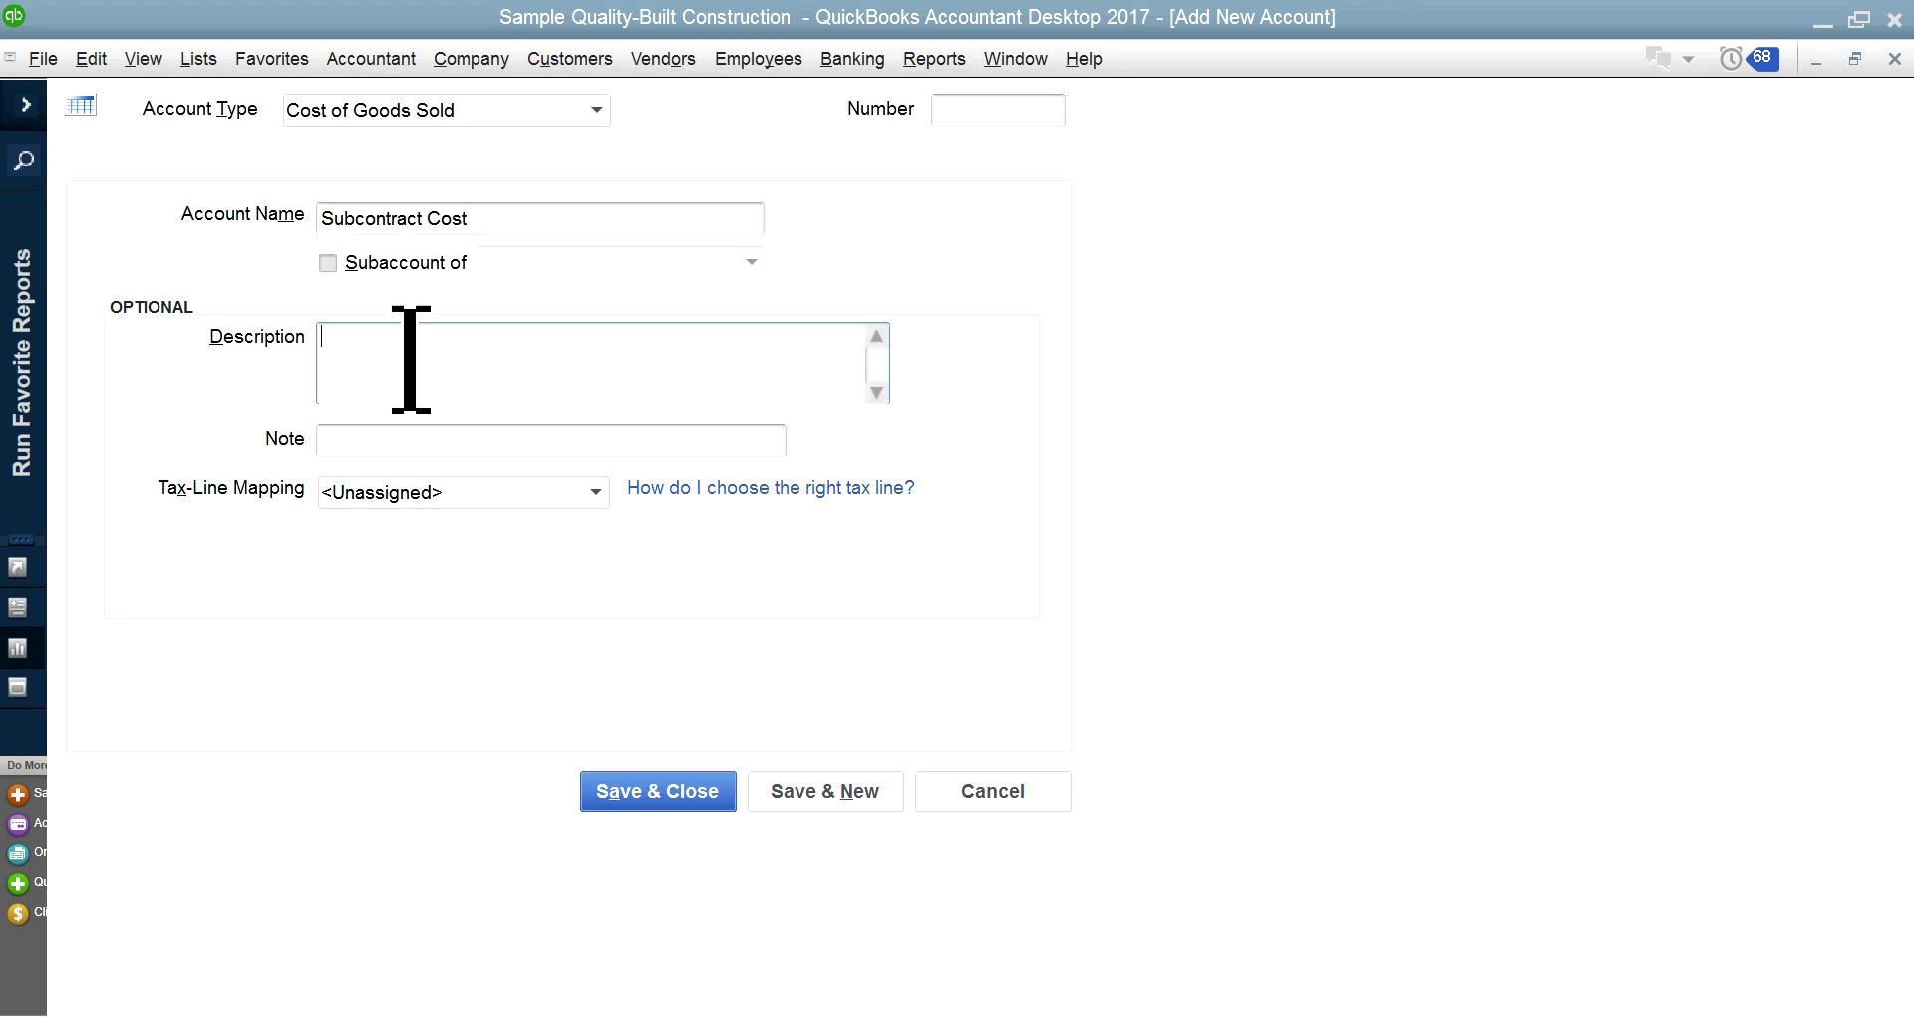
{"action": "right_click", "coordinate": [410, 363]}
{"action": "left_click", "coordinate": [447, 438]}
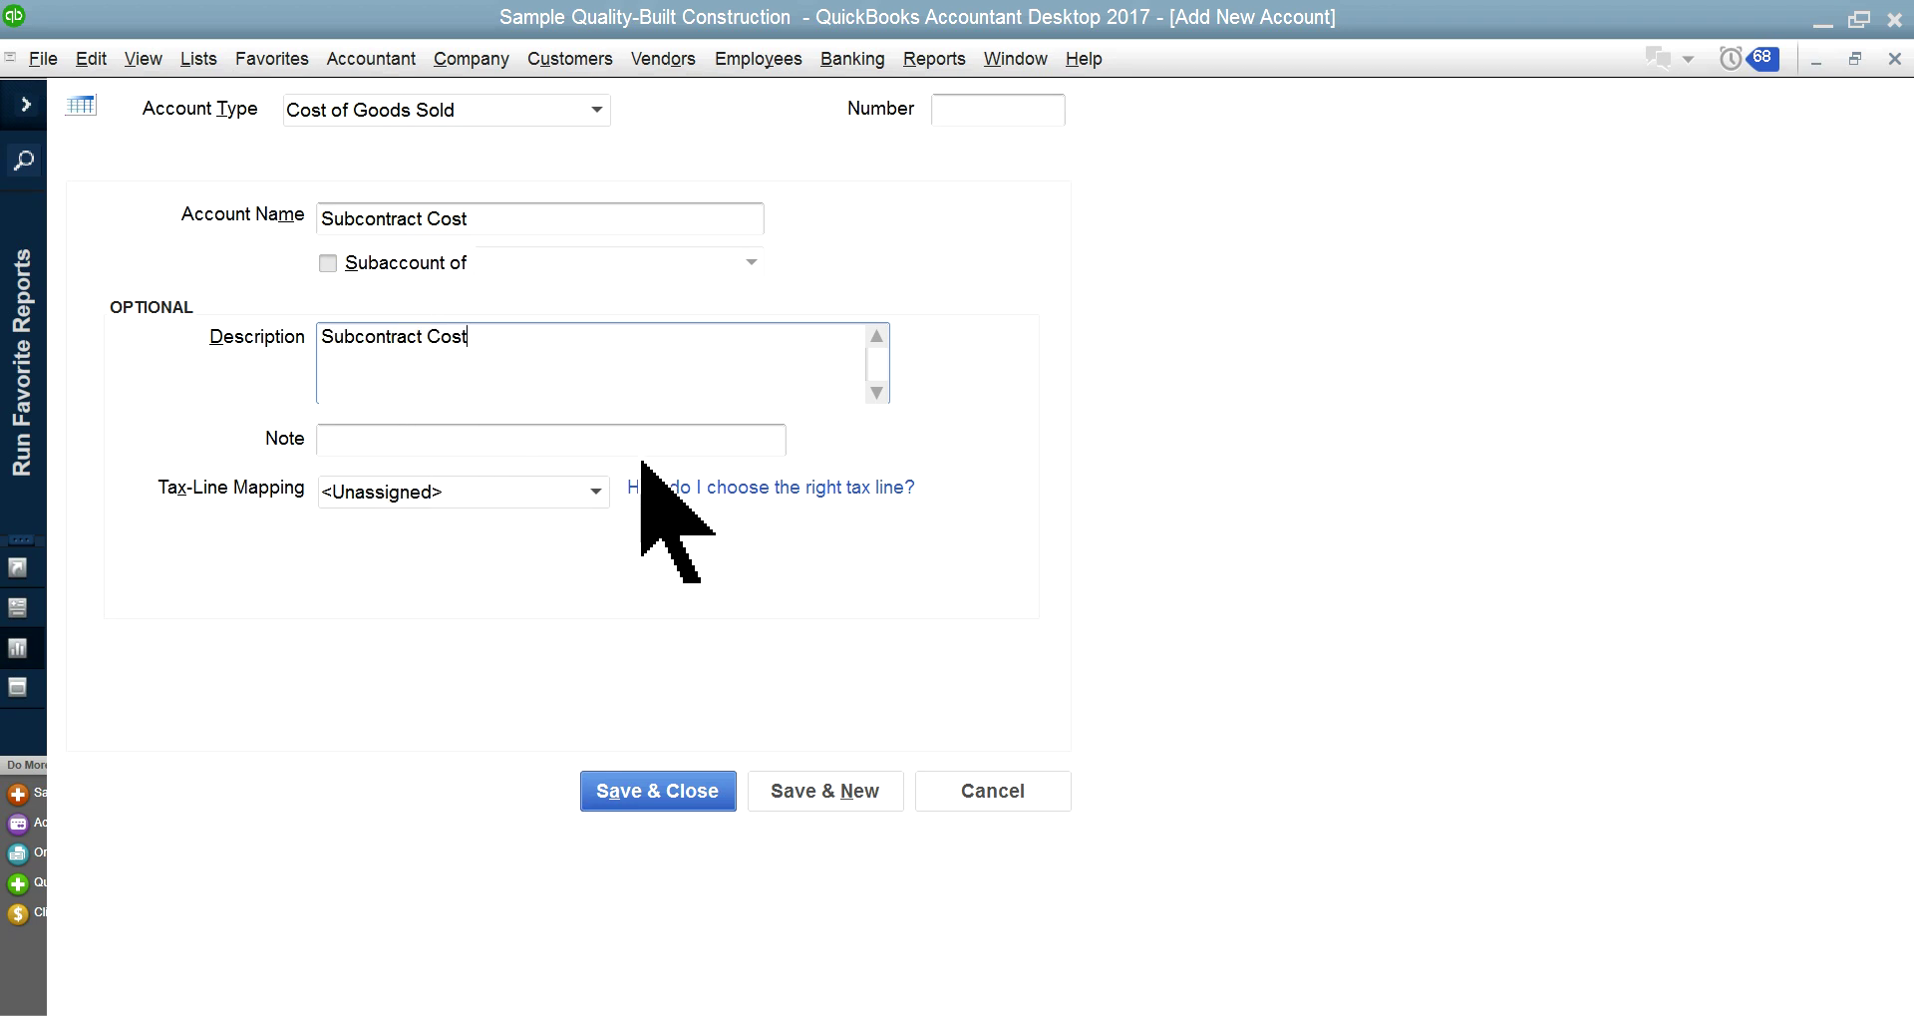
- Make the Subcontract Cost account a subaccount of 5110 · Job Related Costs
{"action": "left_click", "coordinate": [336, 264]}
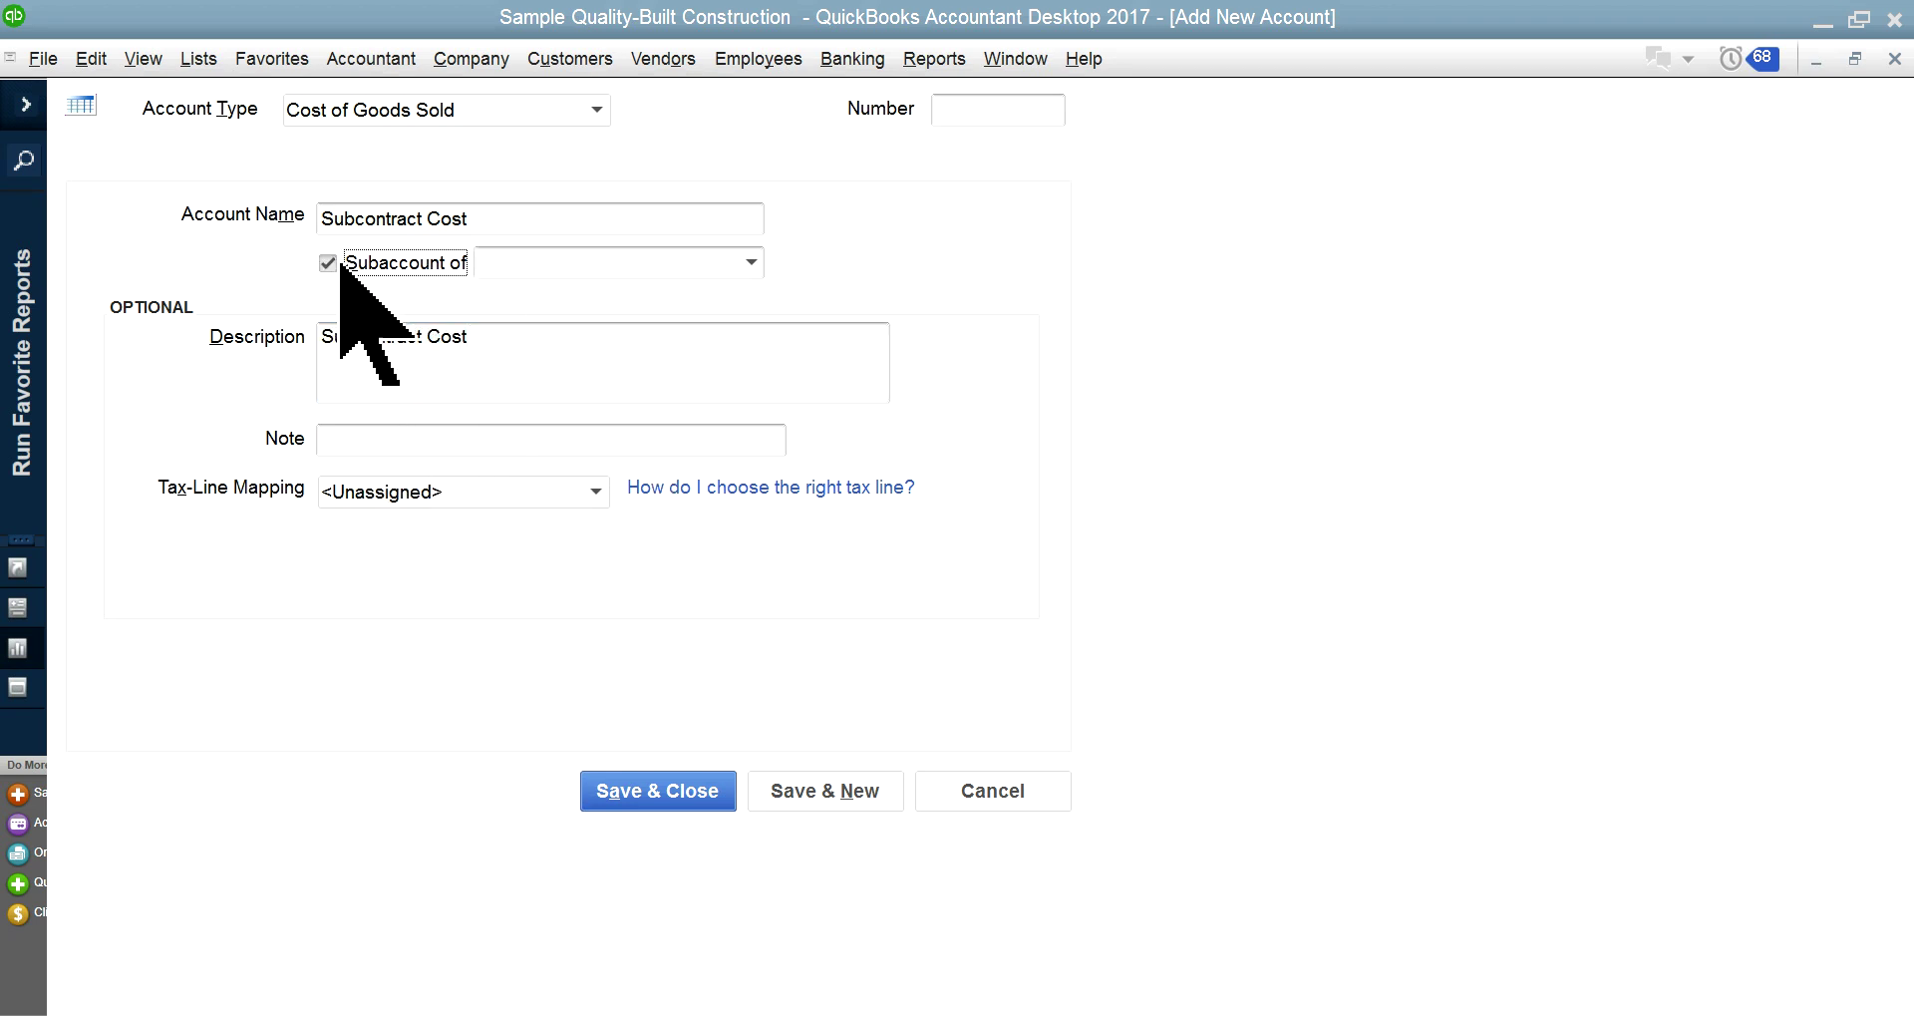
{"action": "left_click", "coordinate": [750, 262]}
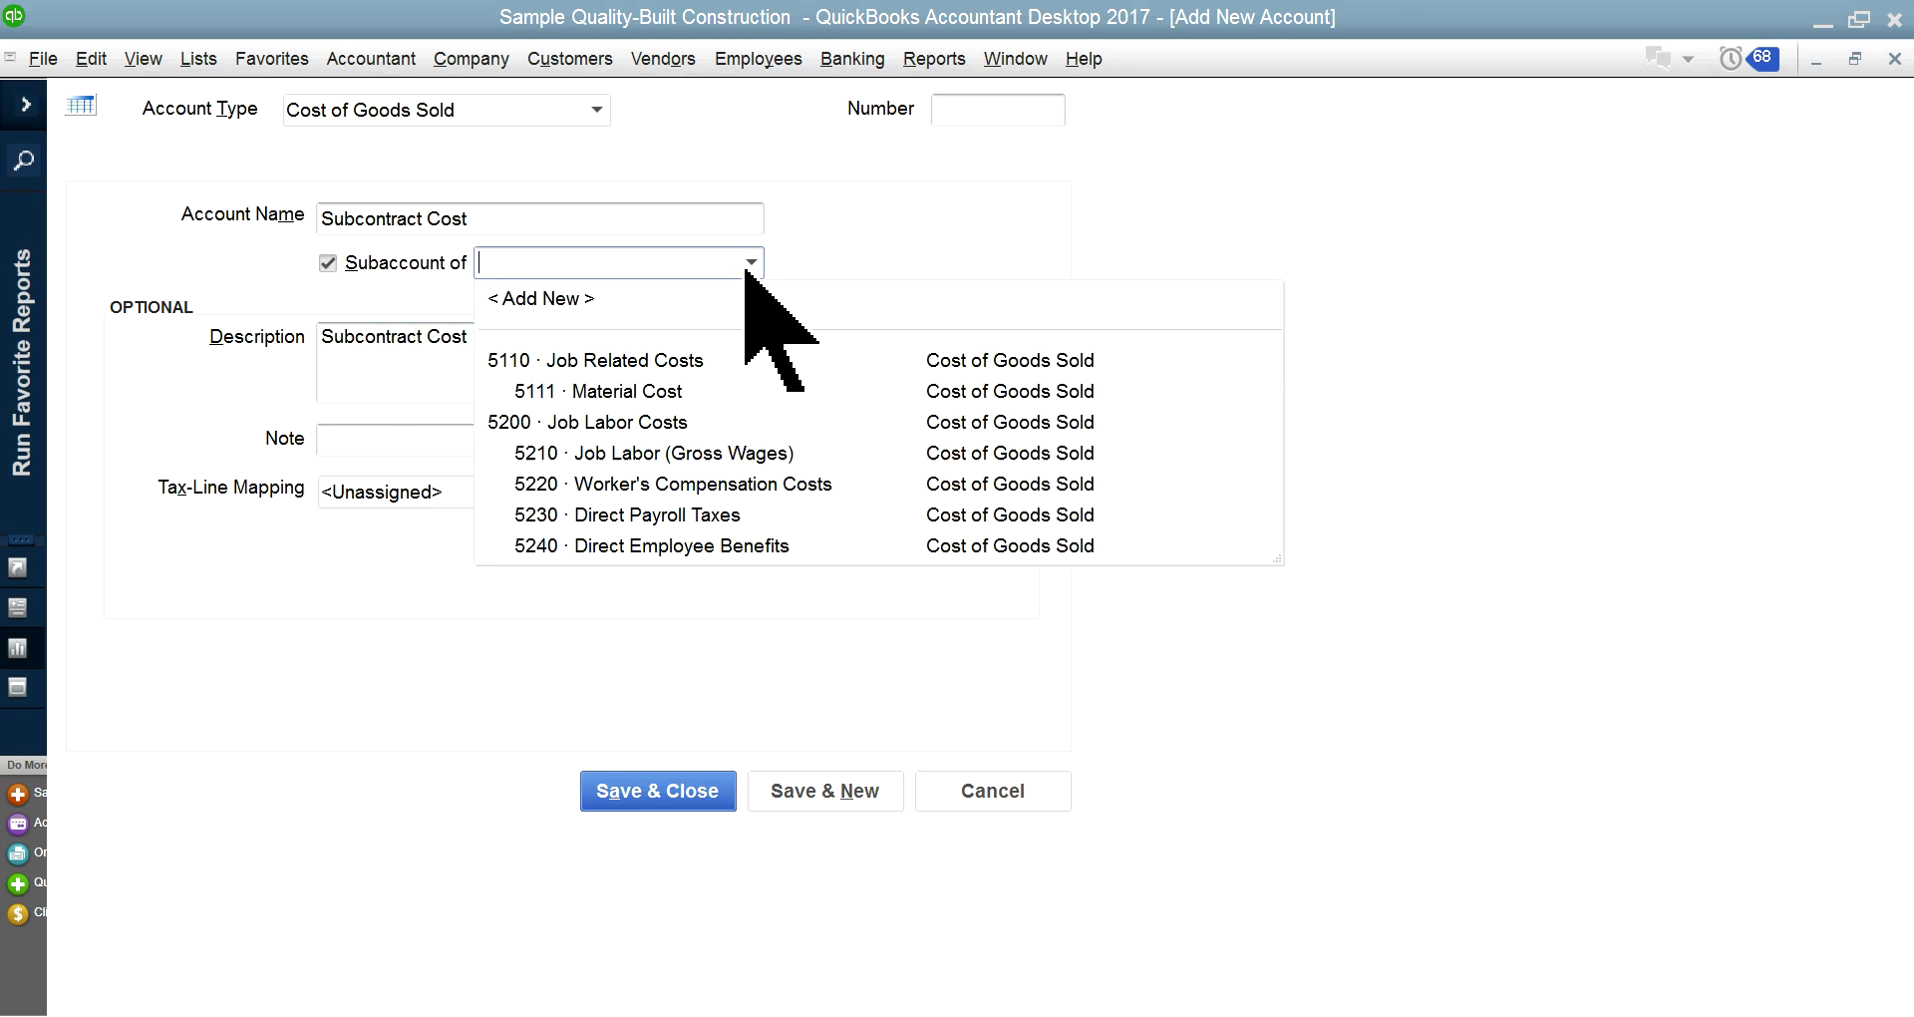
{"action": "left_click", "coordinate": [591, 360]}
- Give the Subcontract Cost account the number 5112 and save it, continuing with another new account
{"action": "left_click", "coordinate": [835, 793]}
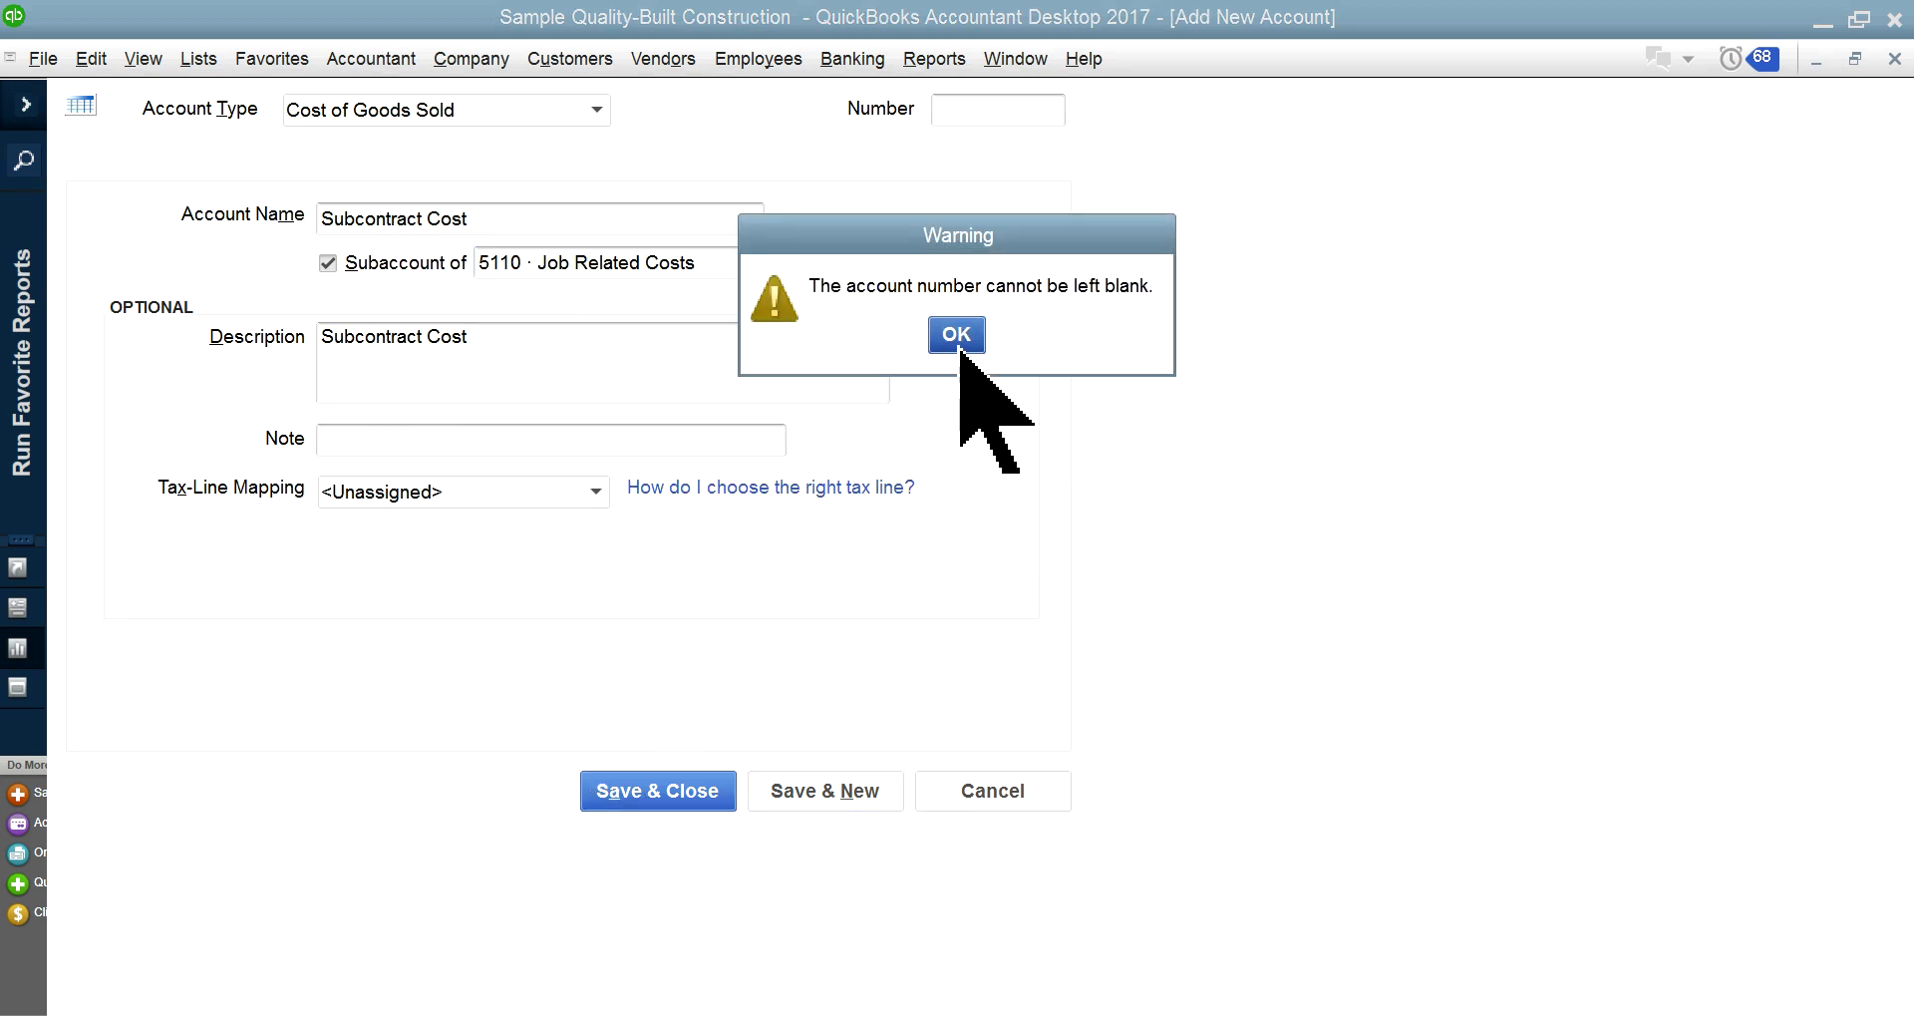
{"action": "left_click", "coordinate": [957, 339]}
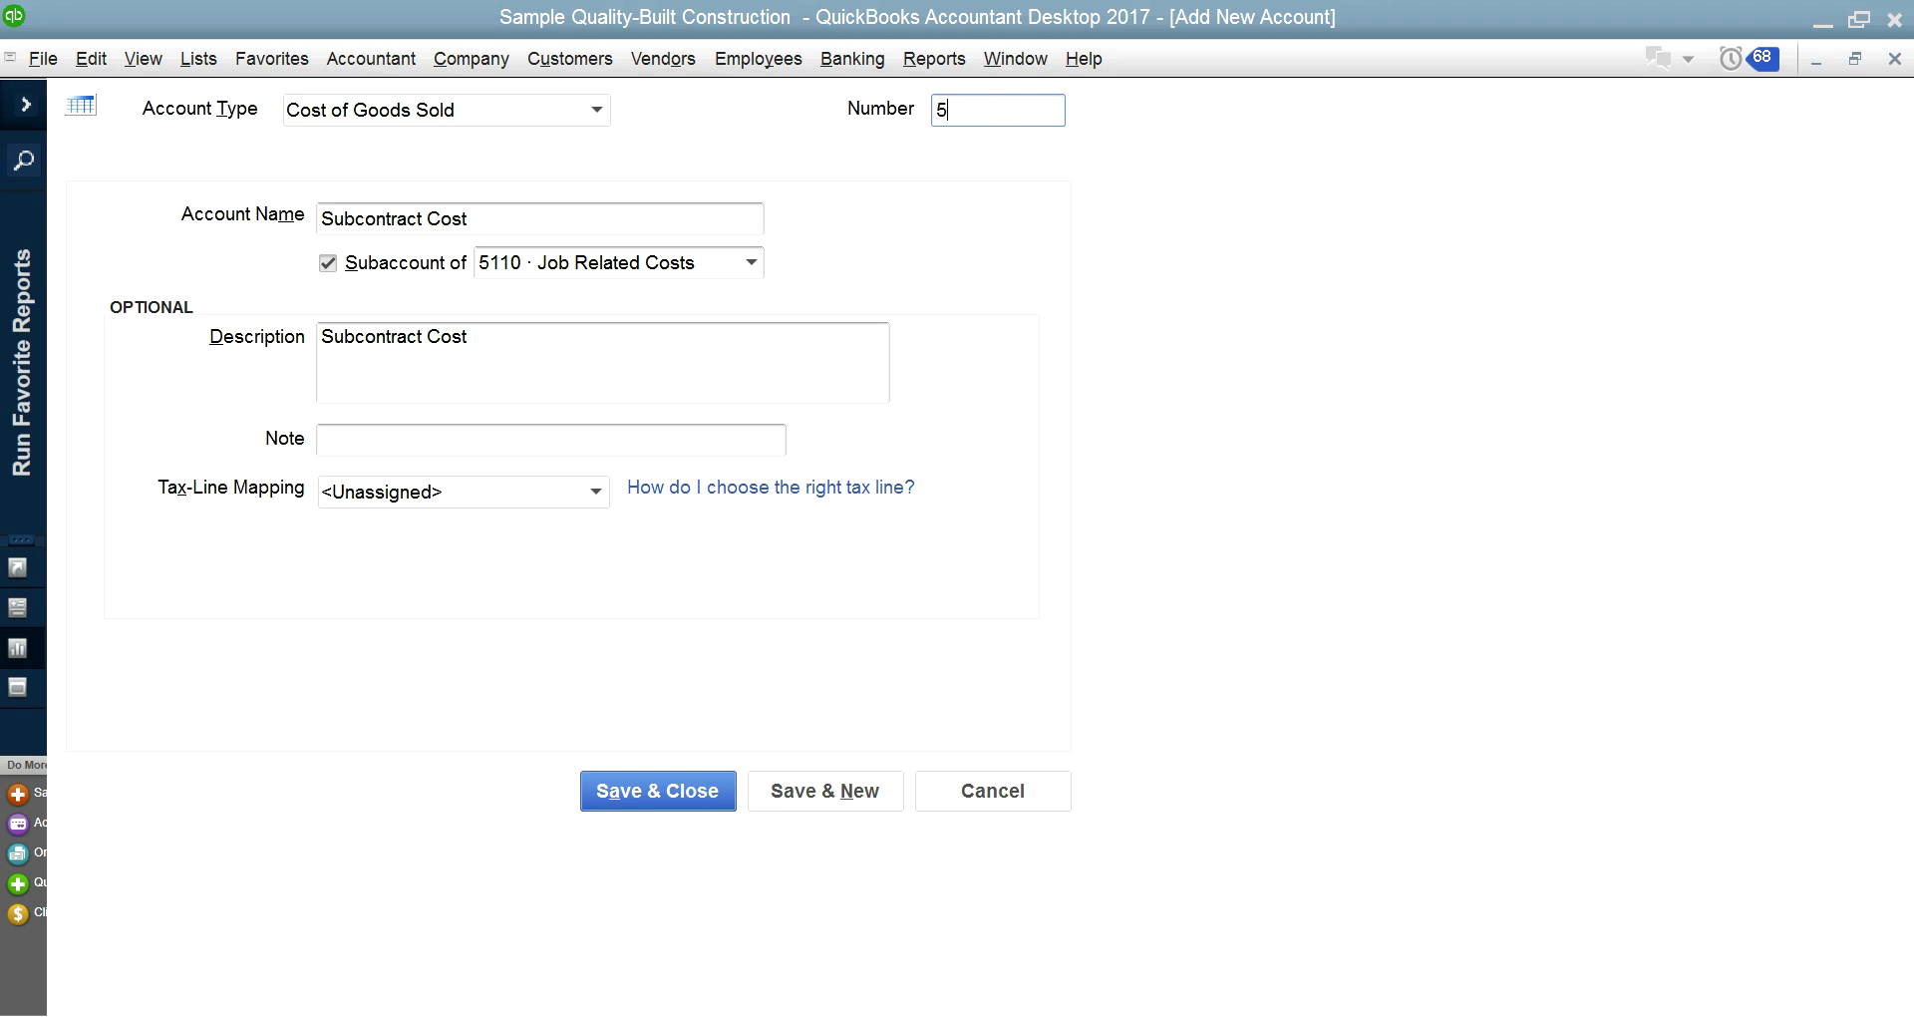
{"action": "left_click", "coordinate": [830, 790]}
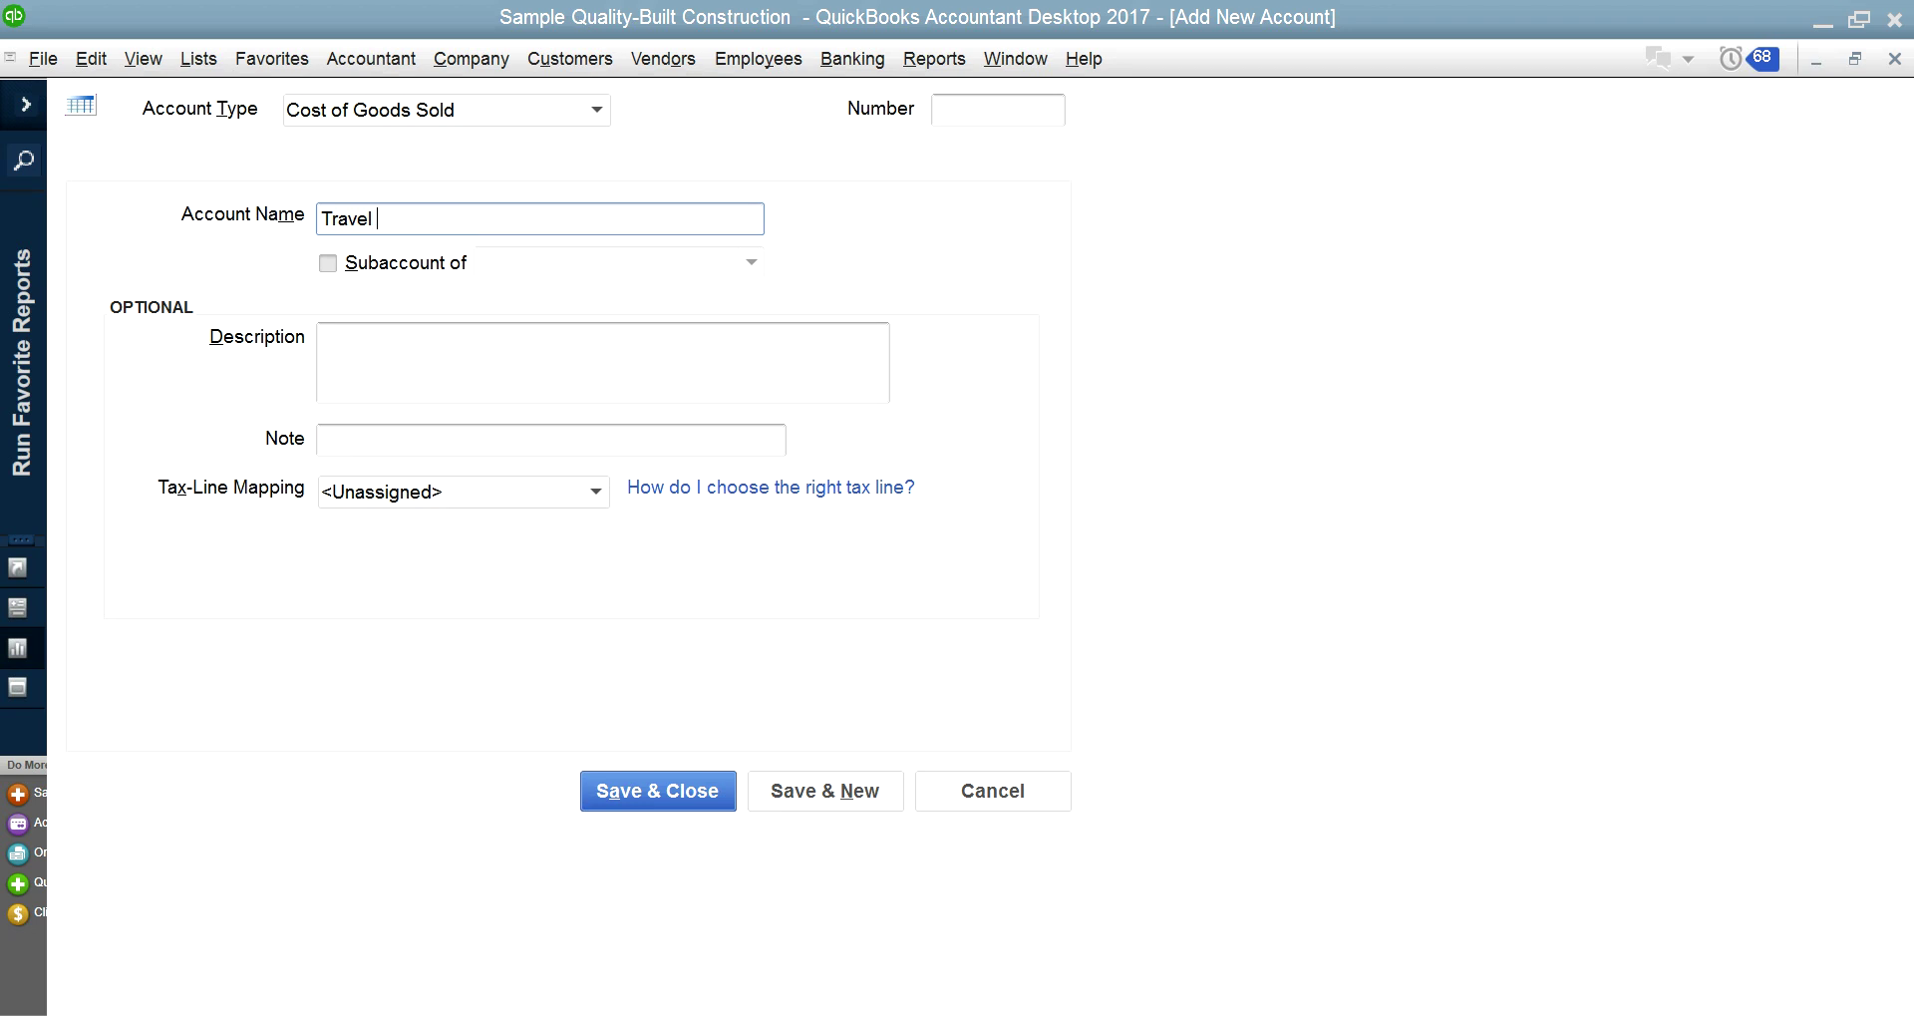
- Name the new Cost of Goods Sold account Travel Cost and make it a subaccount of 5110 · Job Related Costs
{"action": "left_click", "coordinate": [328, 263]}
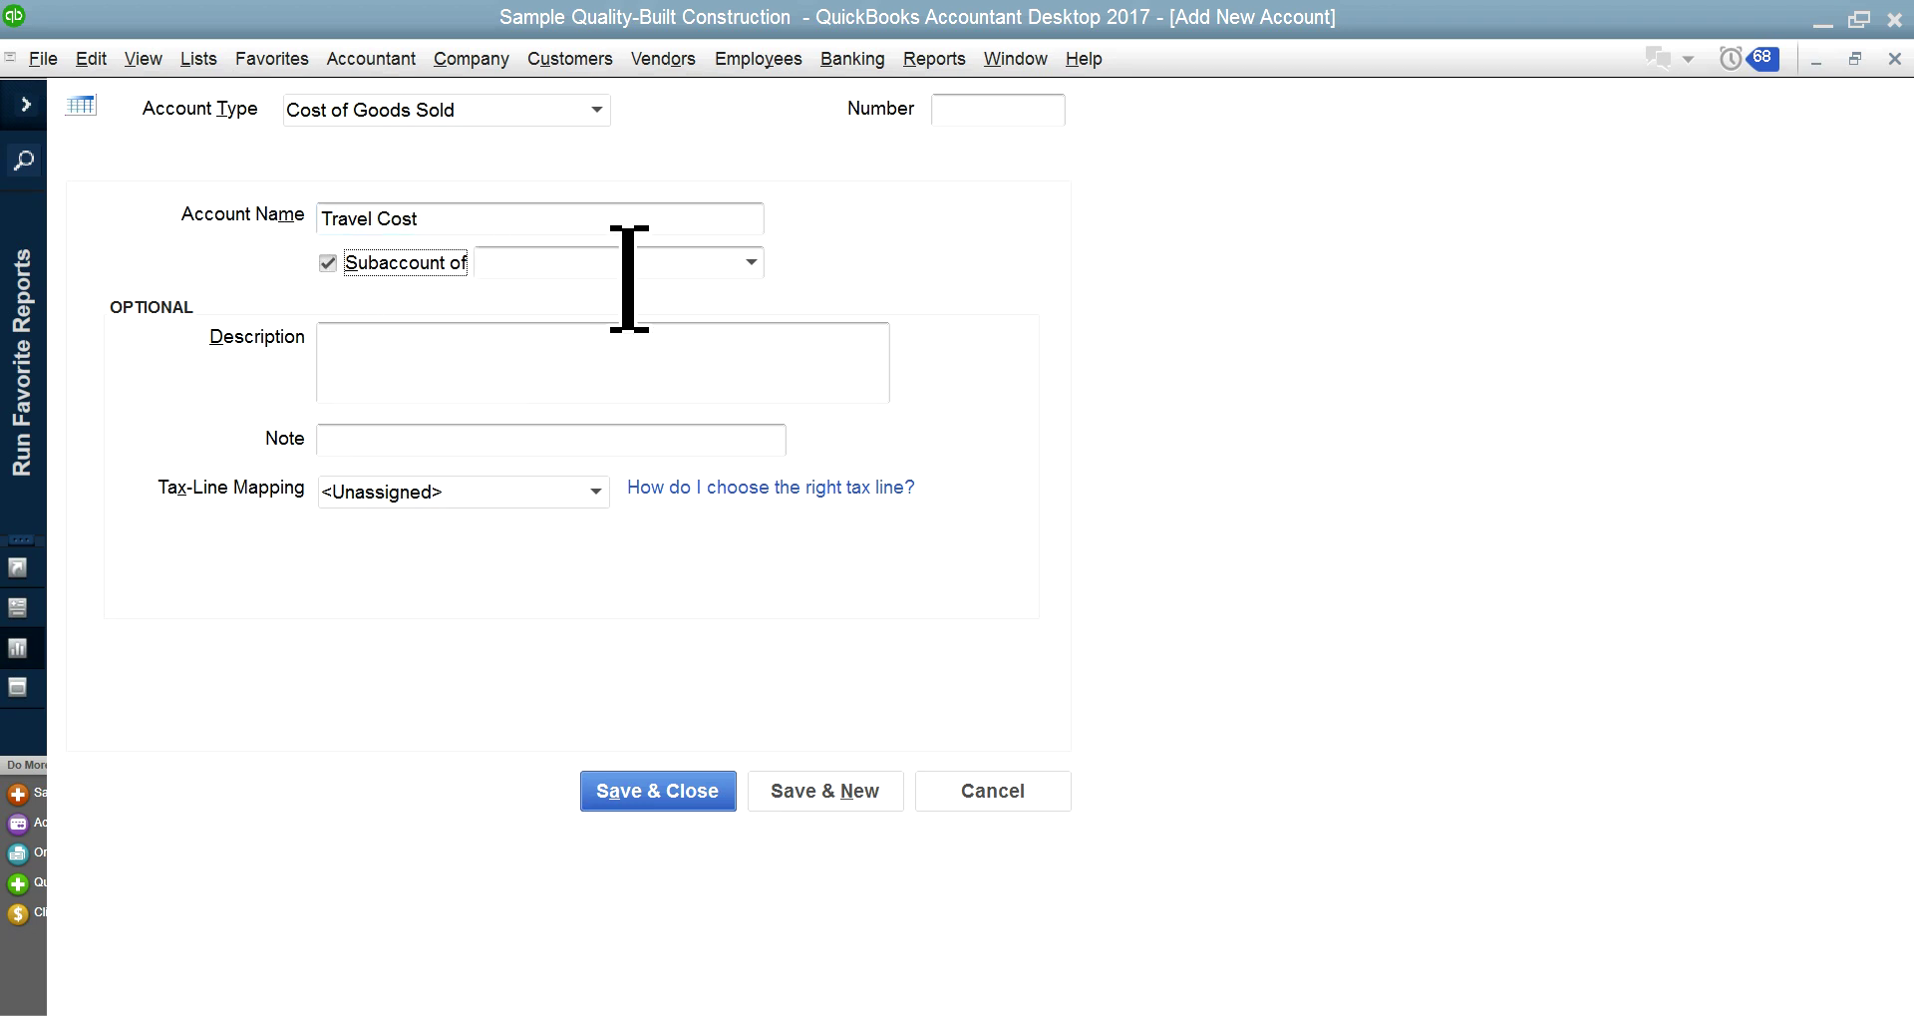
{"action": "left_click", "coordinate": [750, 263]}
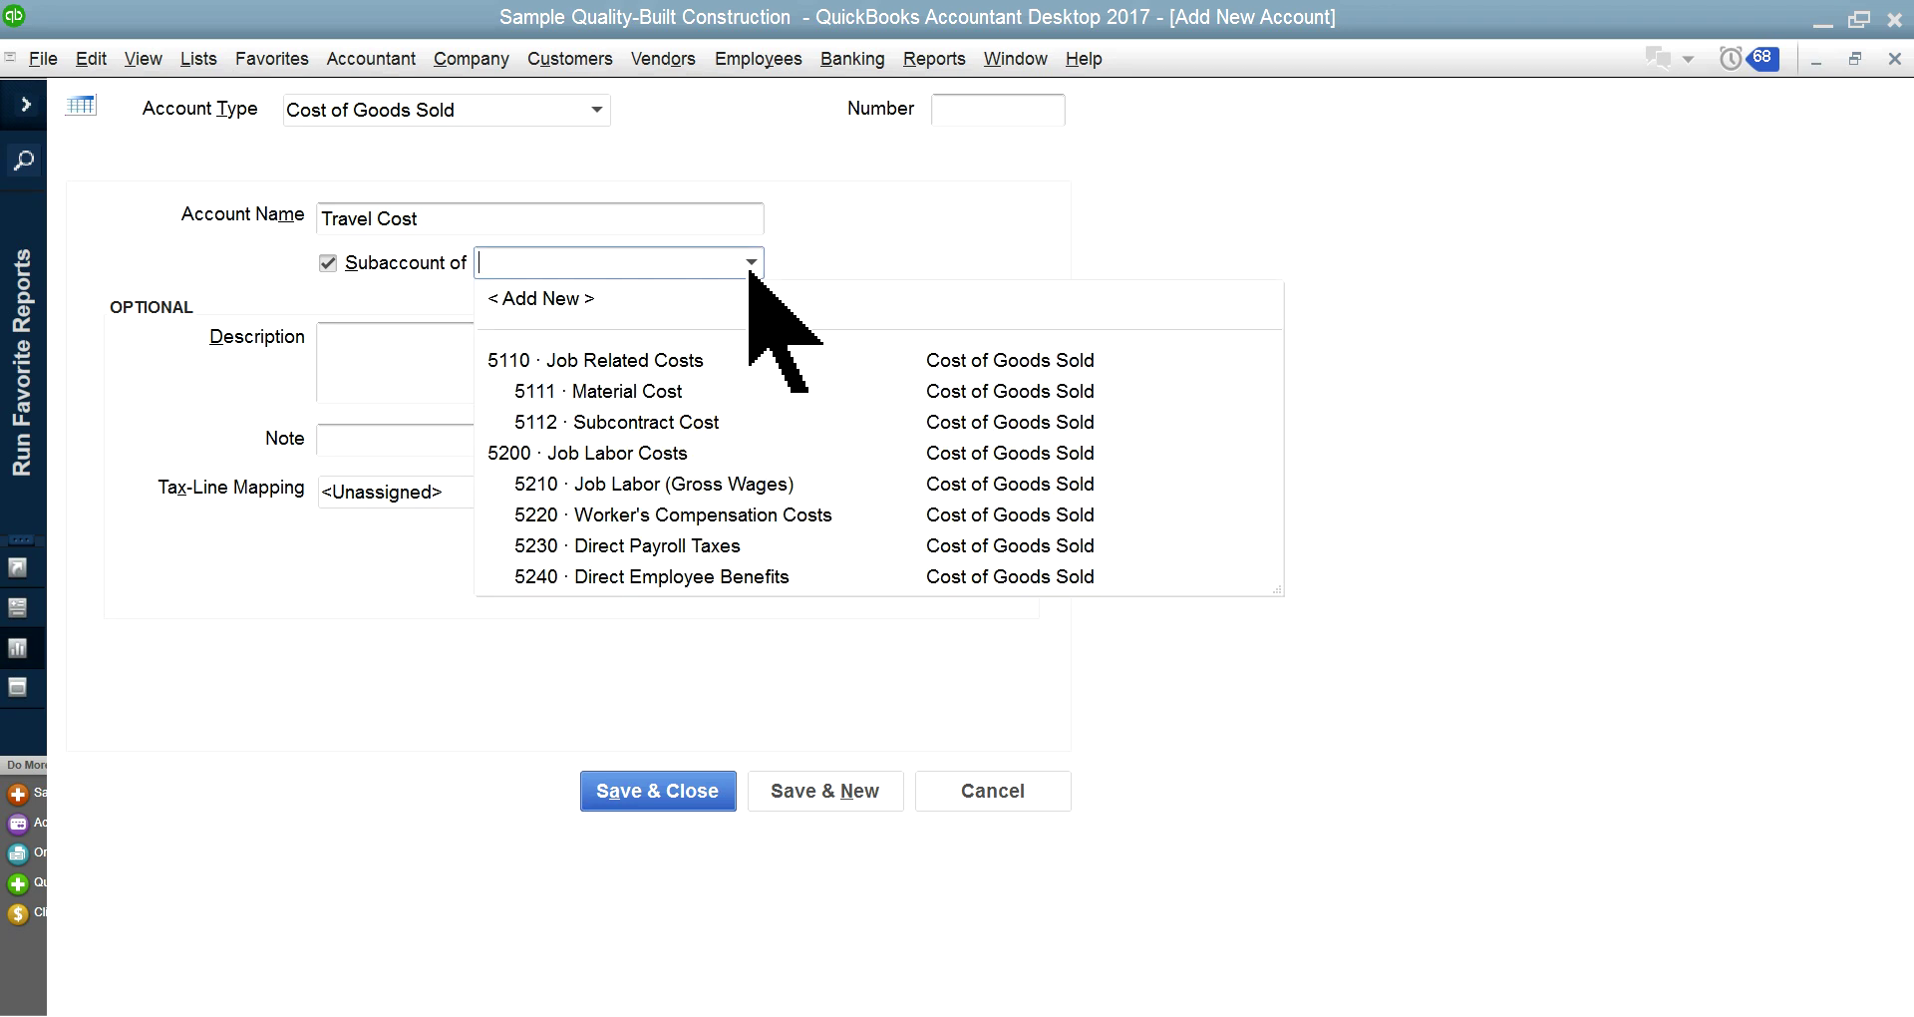
{"action": "left_click", "coordinate": [635, 361]}
- Copy the account name Travel Cost into the new account's description
{"action": "double_click", "coordinate": [397, 218]}
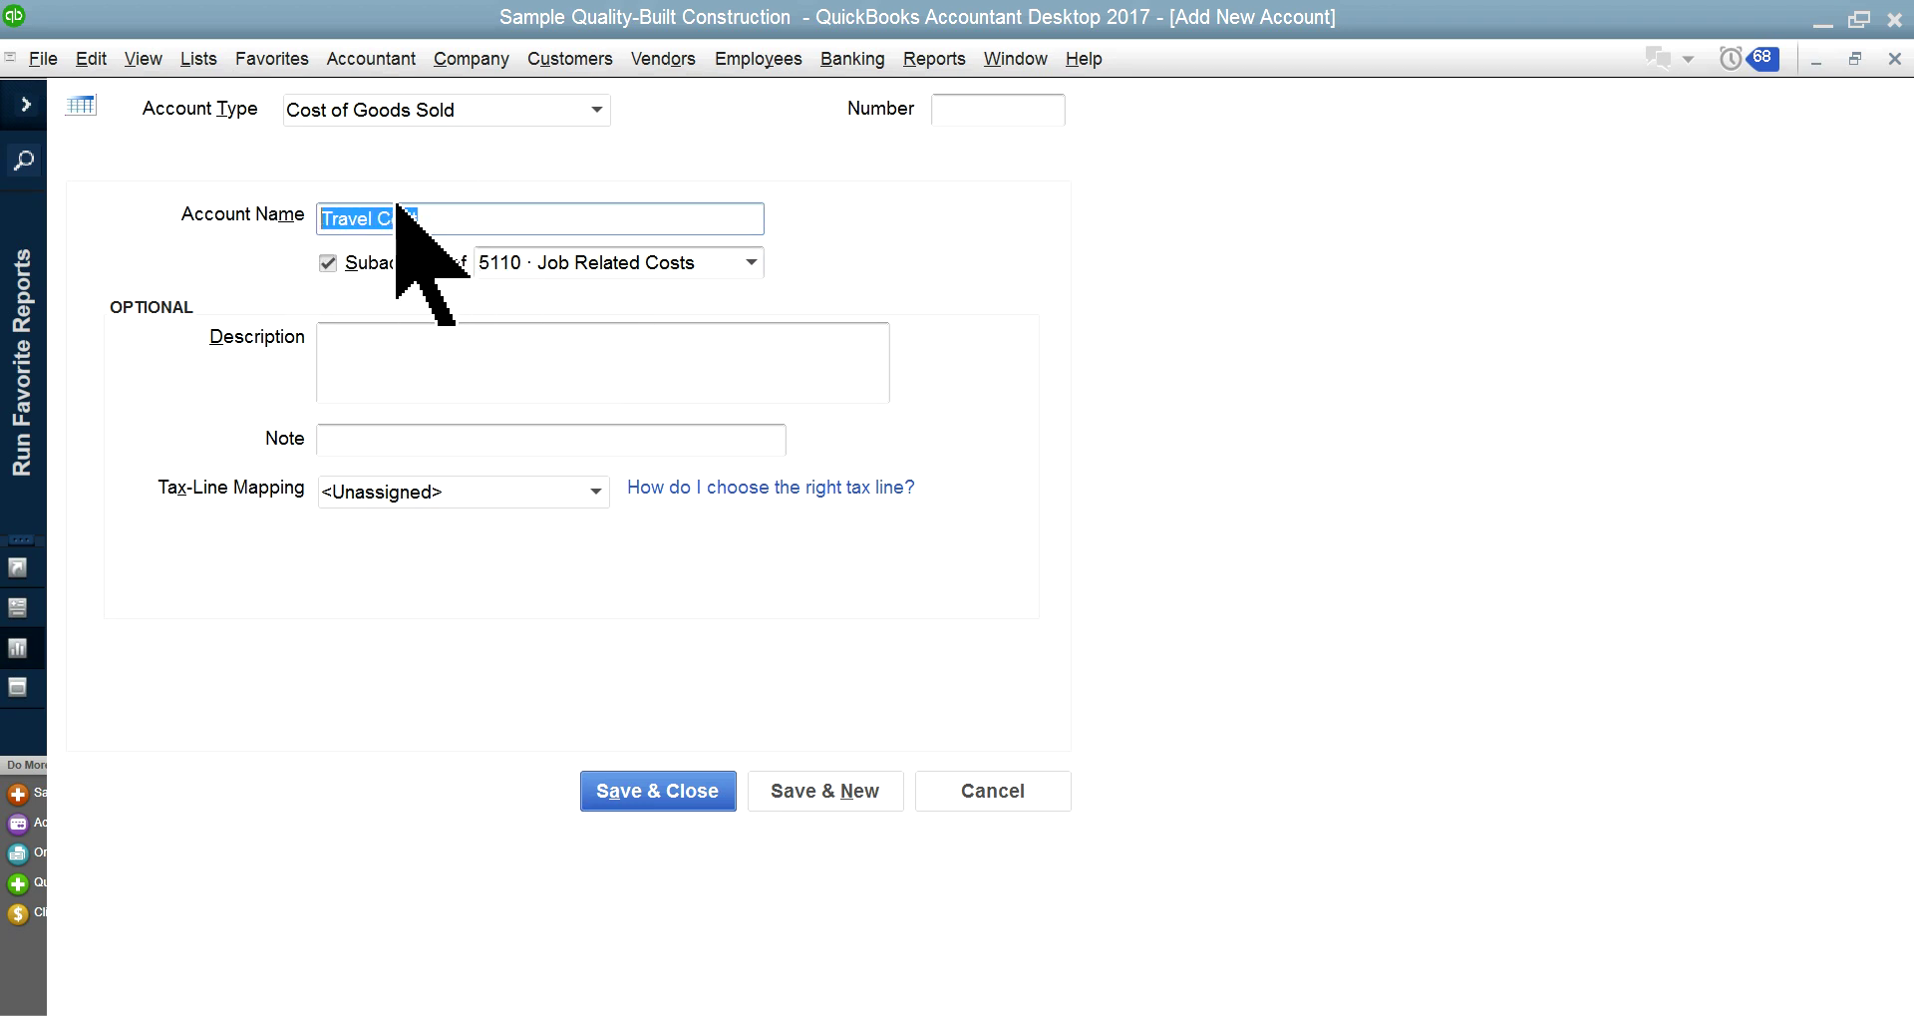
{"action": "right_click", "coordinate": [367, 219]}
{"action": "left_click", "coordinate": [409, 294]}
{"action": "left_click", "coordinate": [397, 363]}
{"action": "right_click", "coordinate": [398, 362]}
{"action": "left_click", "coordinate": [454, 466]}
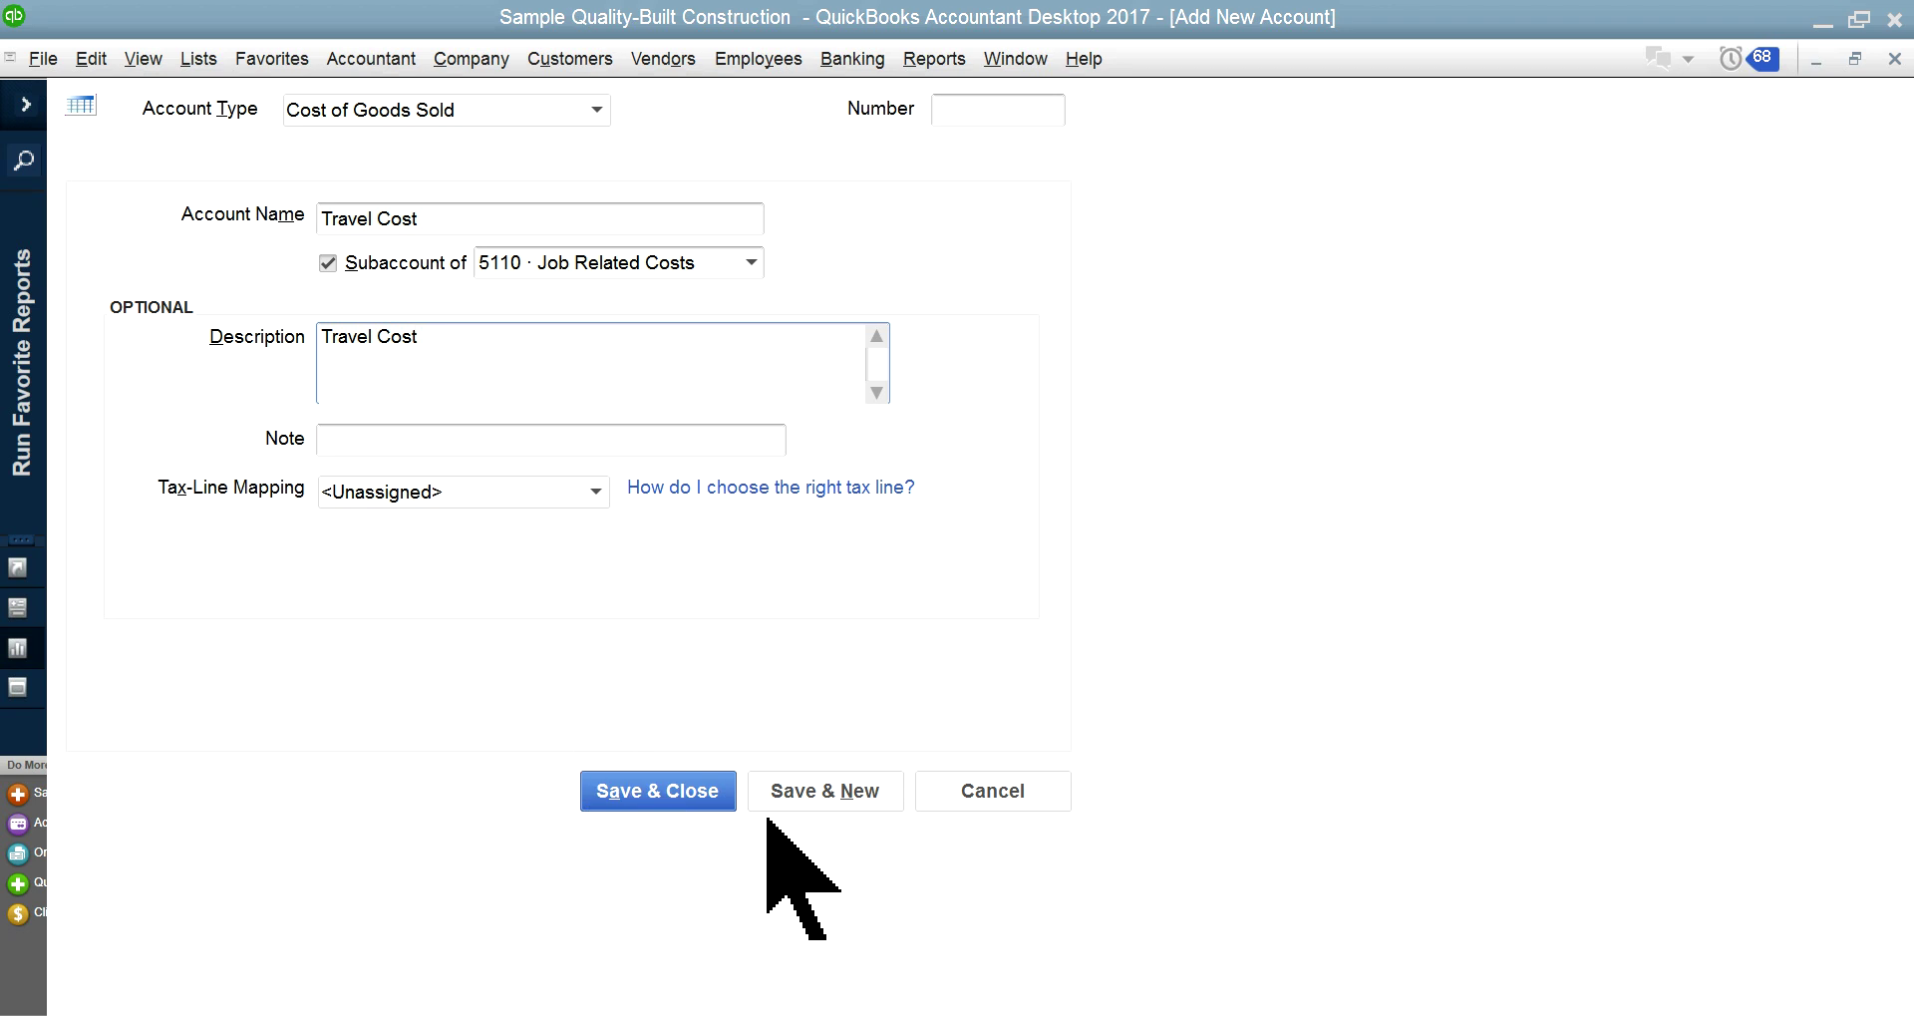
- Set the Travel Cost account's number to 5113, save it and return to the chart of accounts
{"action": "left_click", "coordinate": [843, 792]}
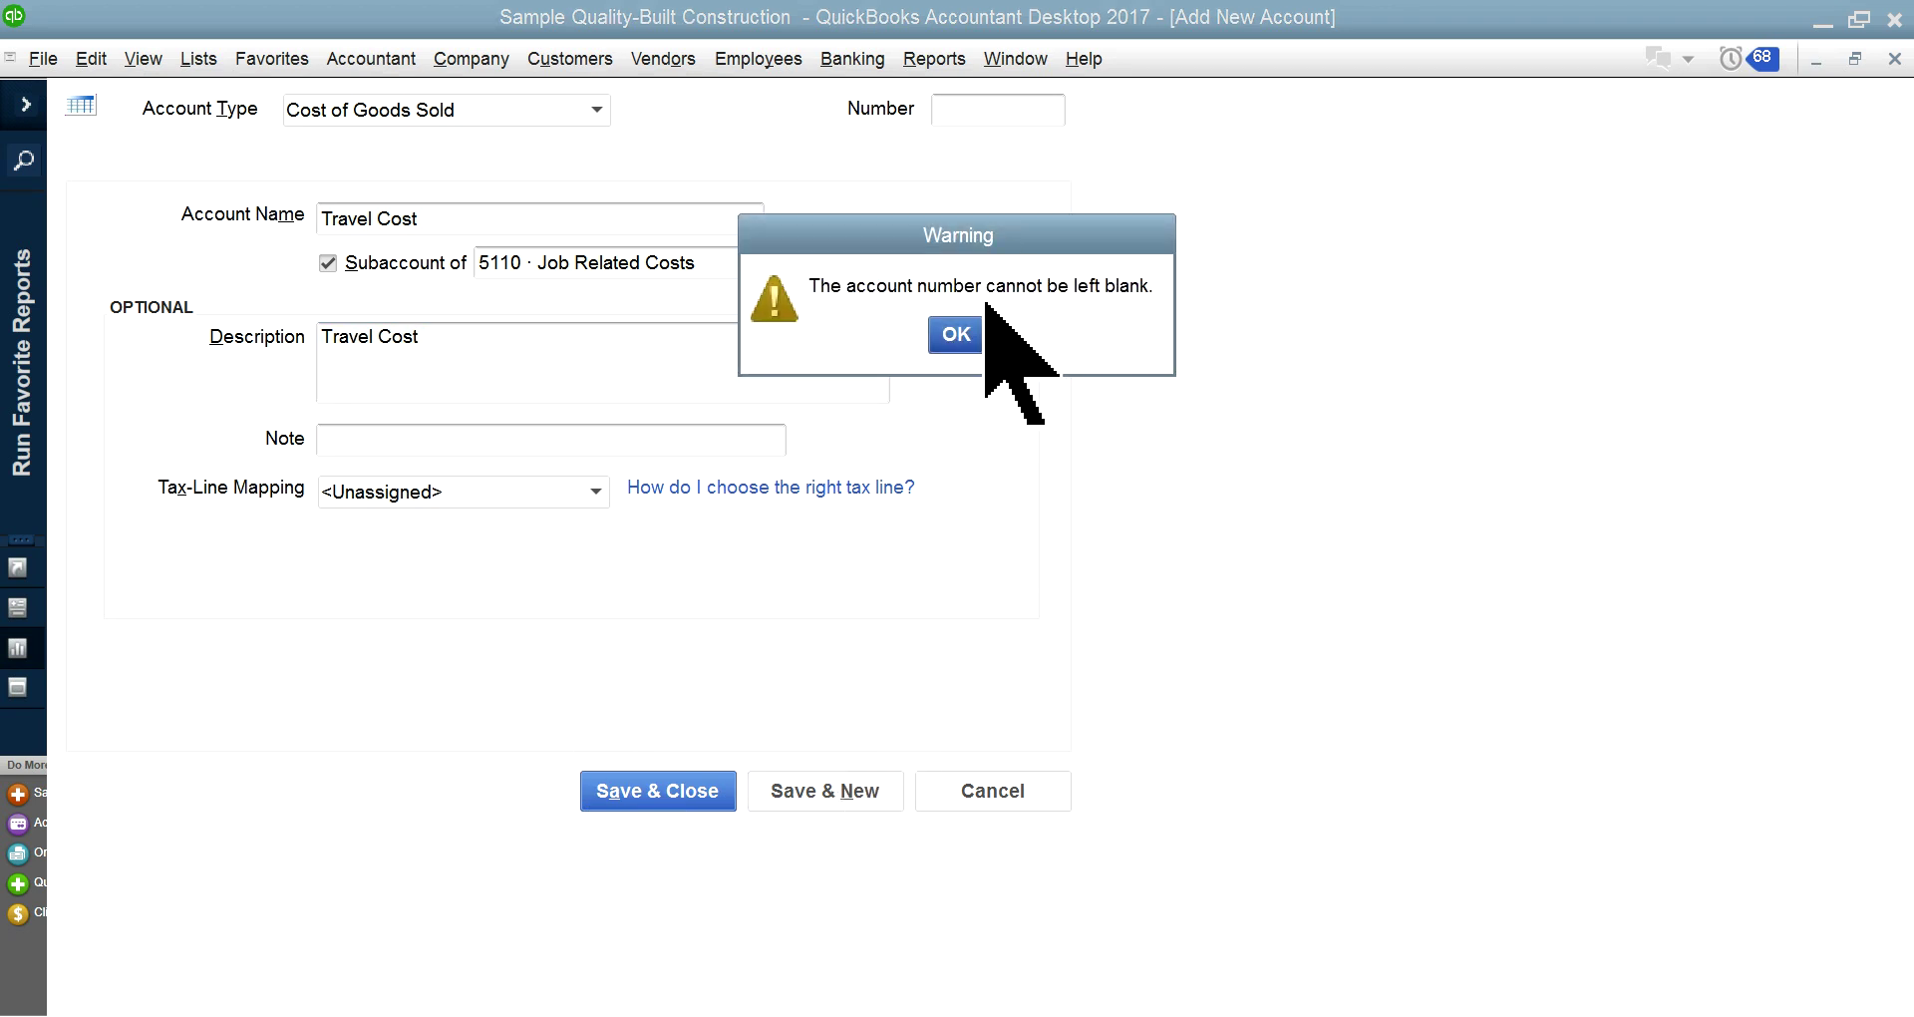
{"action": "left_click", "coordinate": [959, 335]}
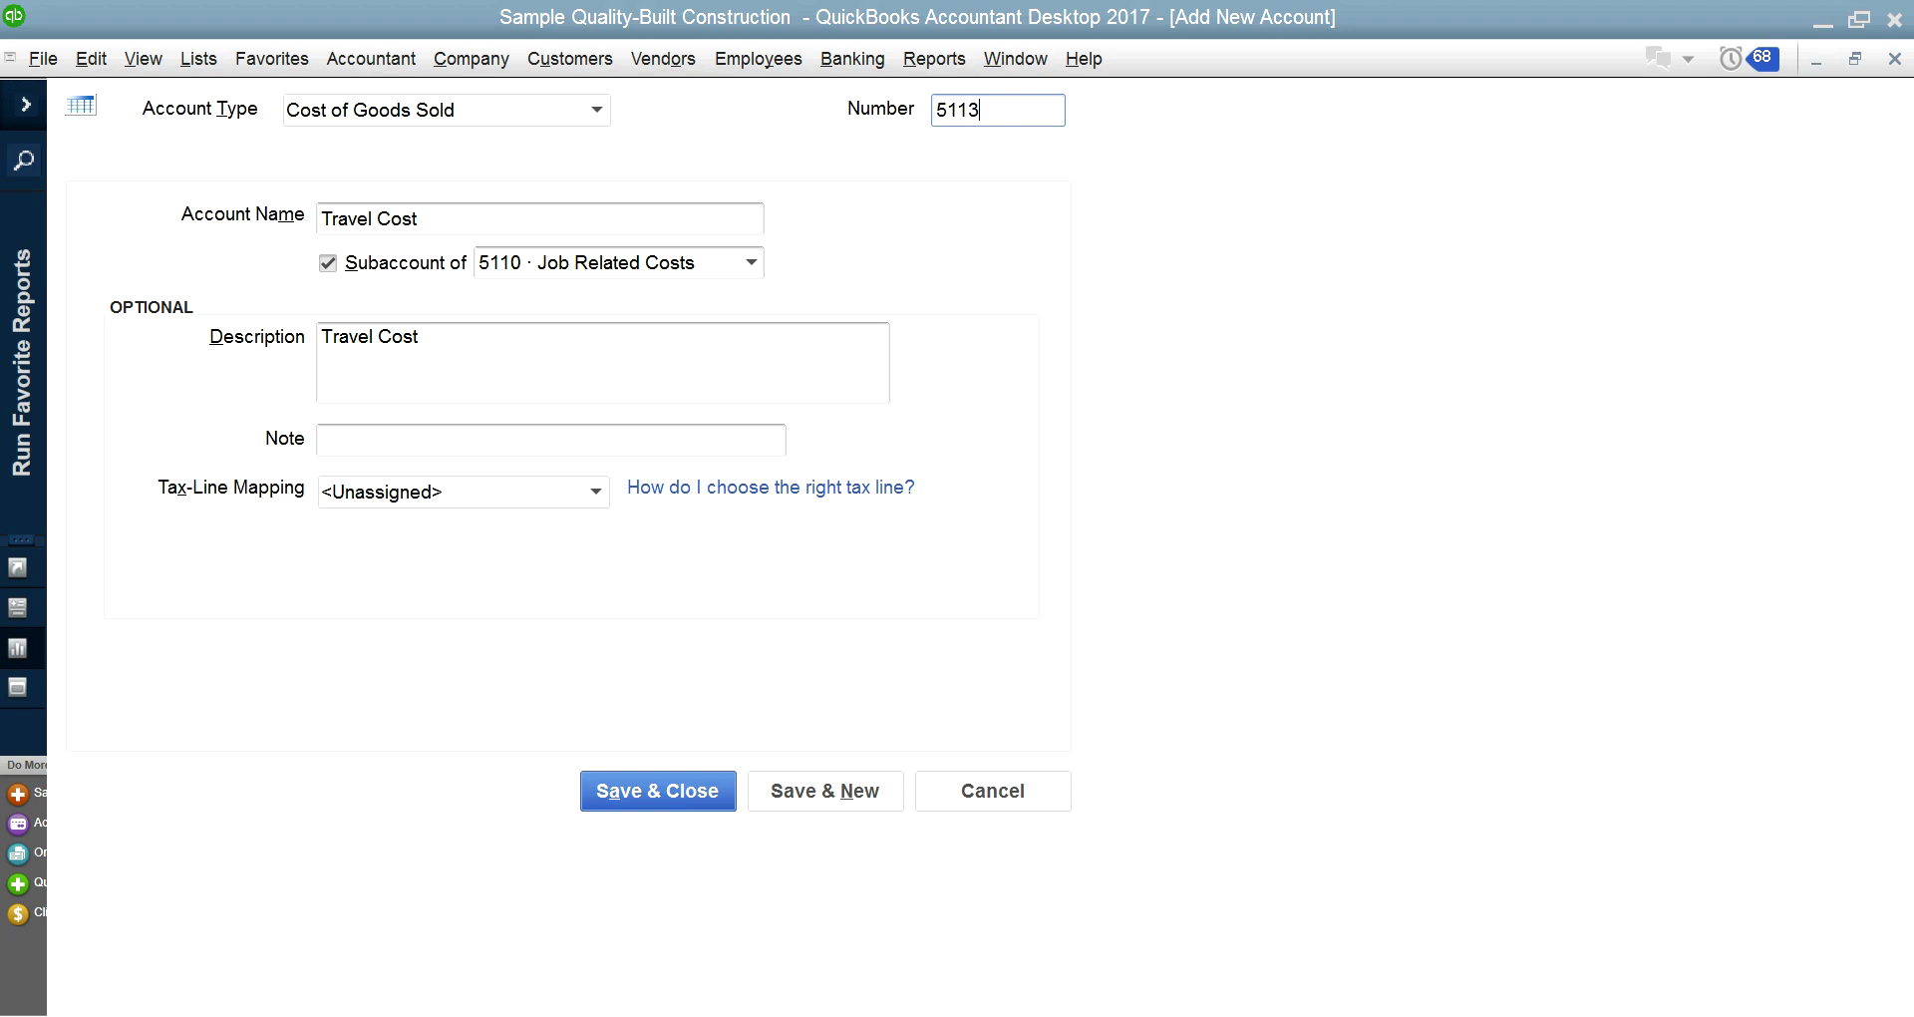
{"action": "left_click", "coordinate": [660, 790]}
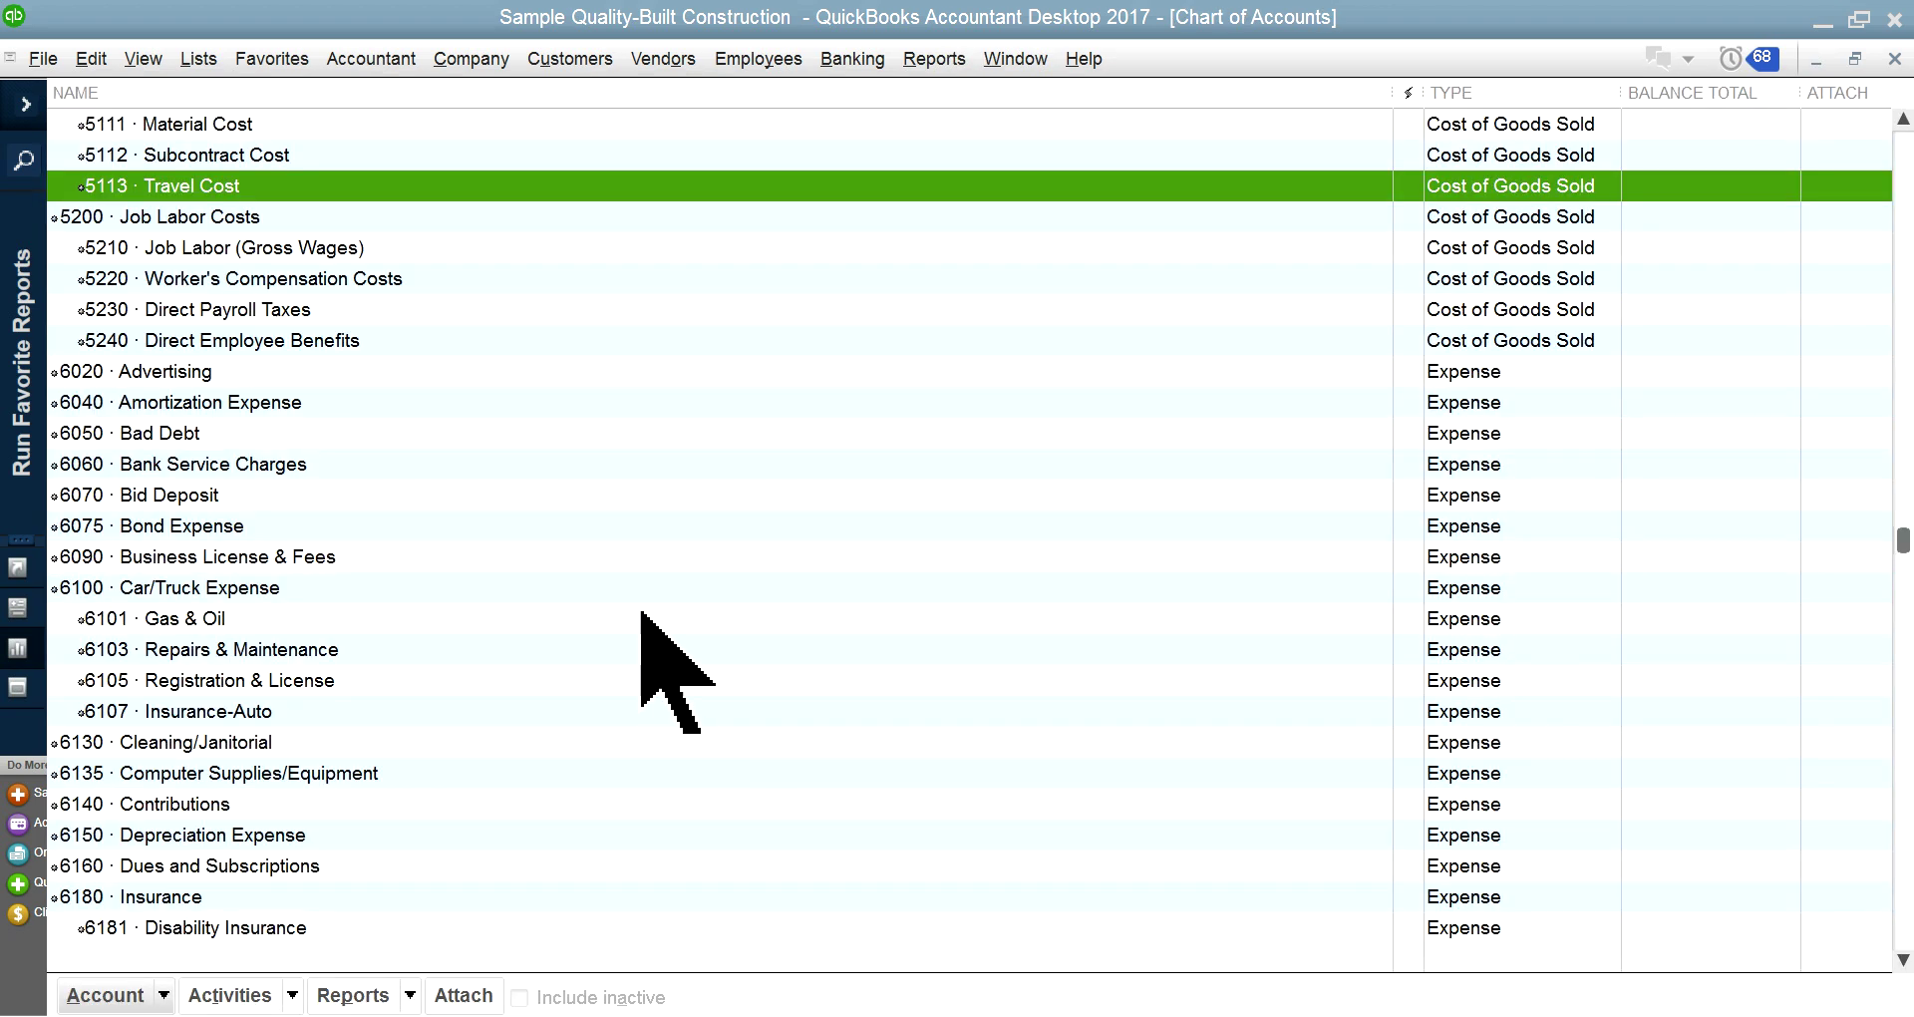
- Start a new account of type Cost of Goods Sold and name it Tooling Cost
{"action": "scroll", "coordinate": [499, 439], "scroll_direction": "up", "scroll_amount": 2}
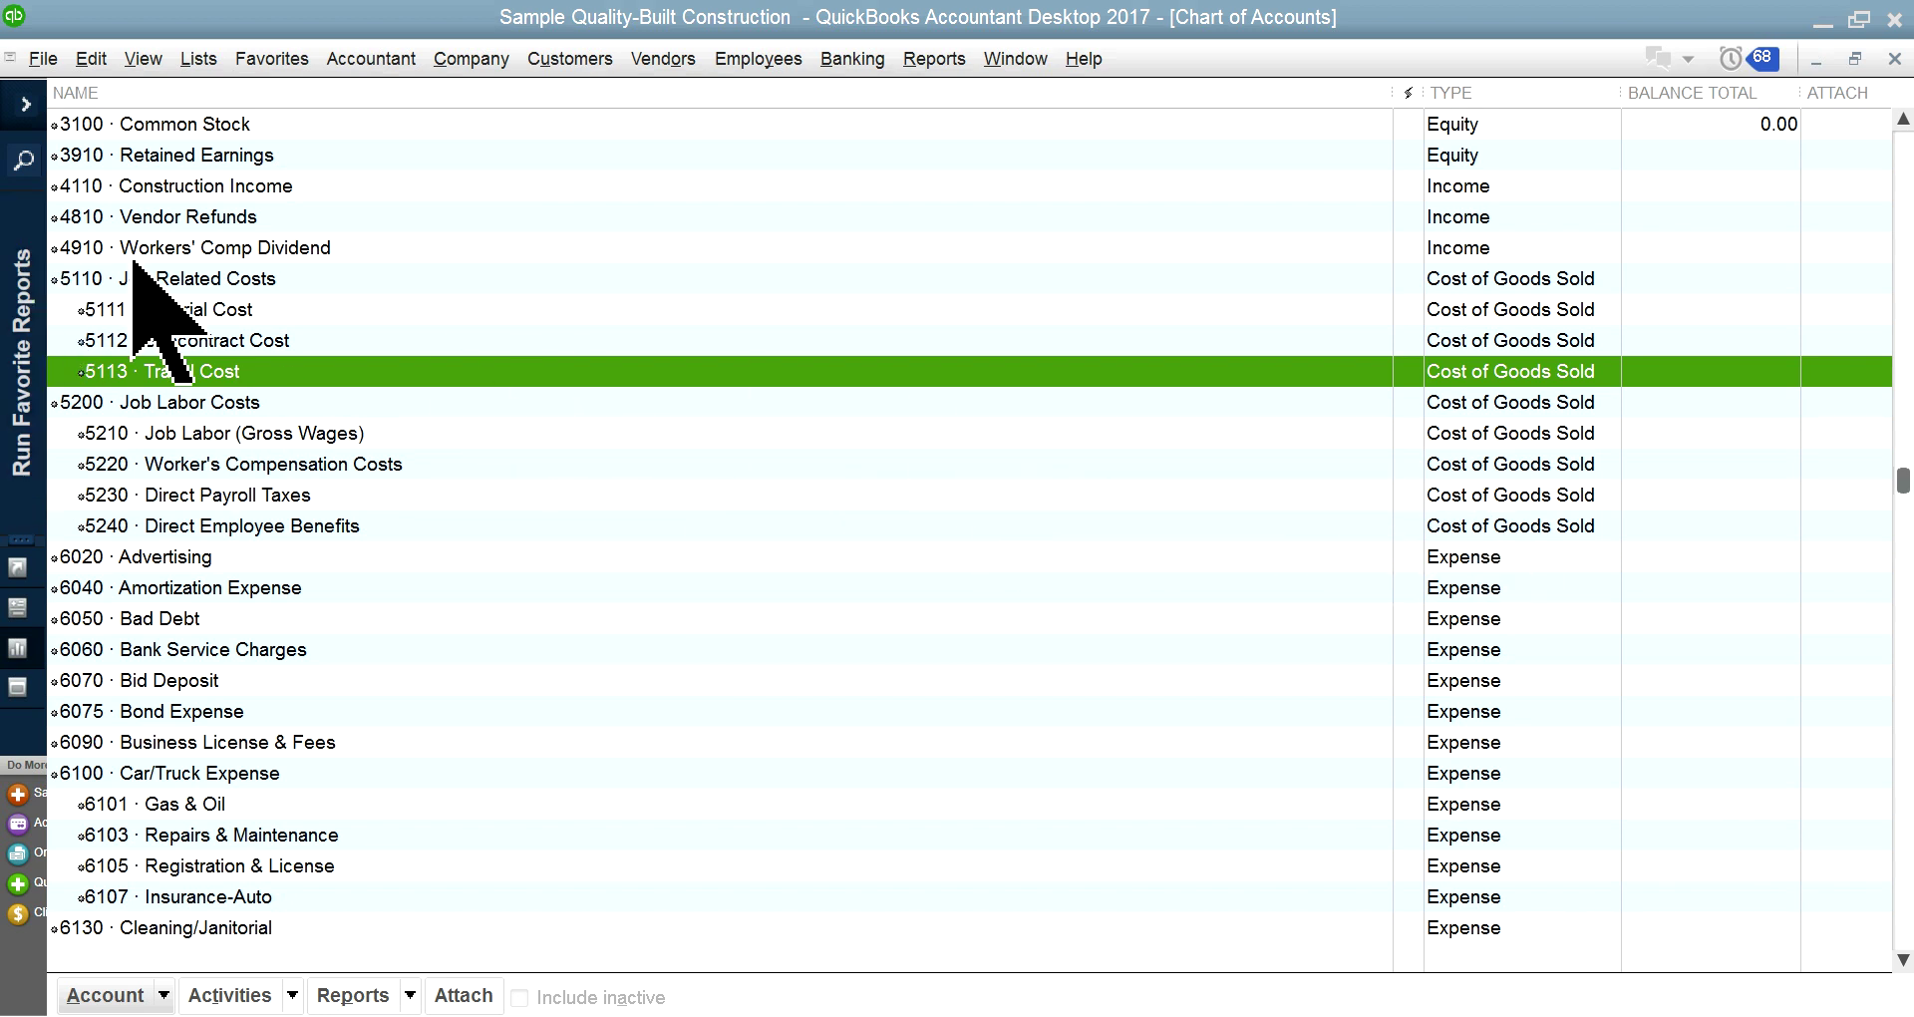
{"action": "left_click", "coordinate": [235, 279]}
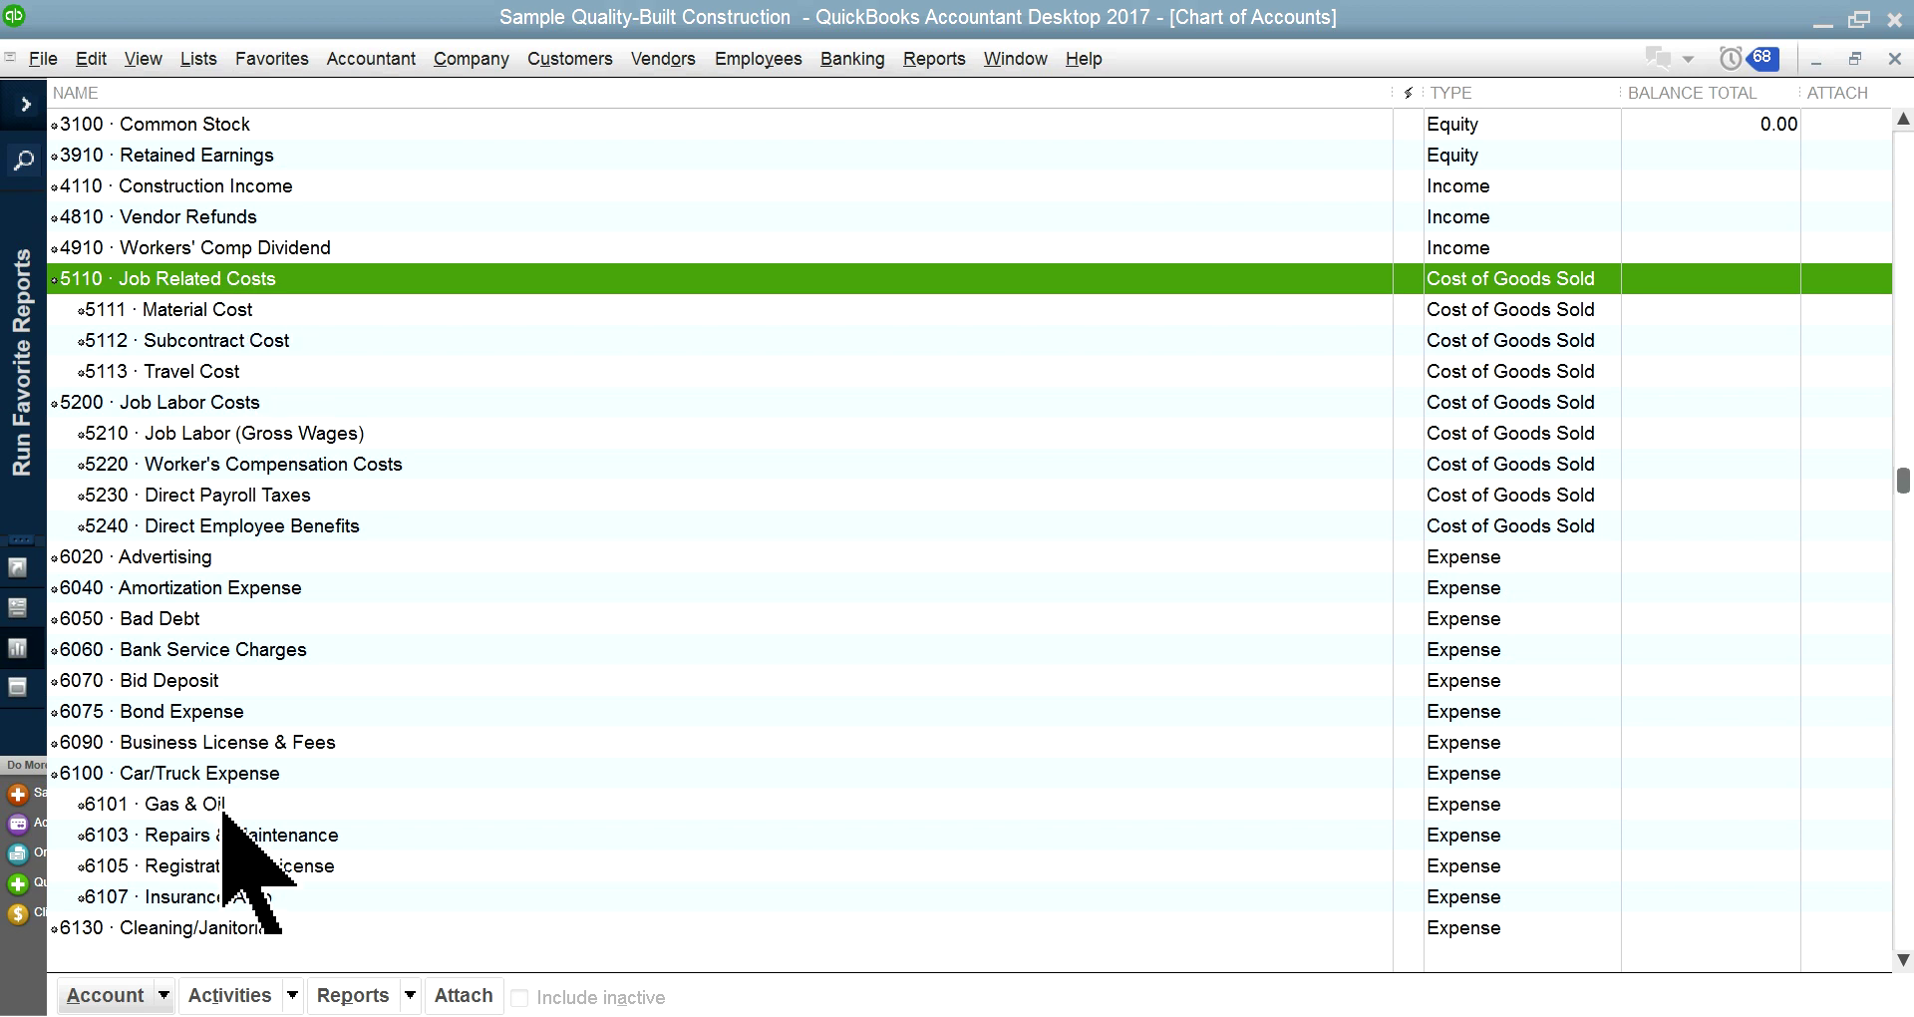
{"action": "left_click", "coordinate": [163, 996]}
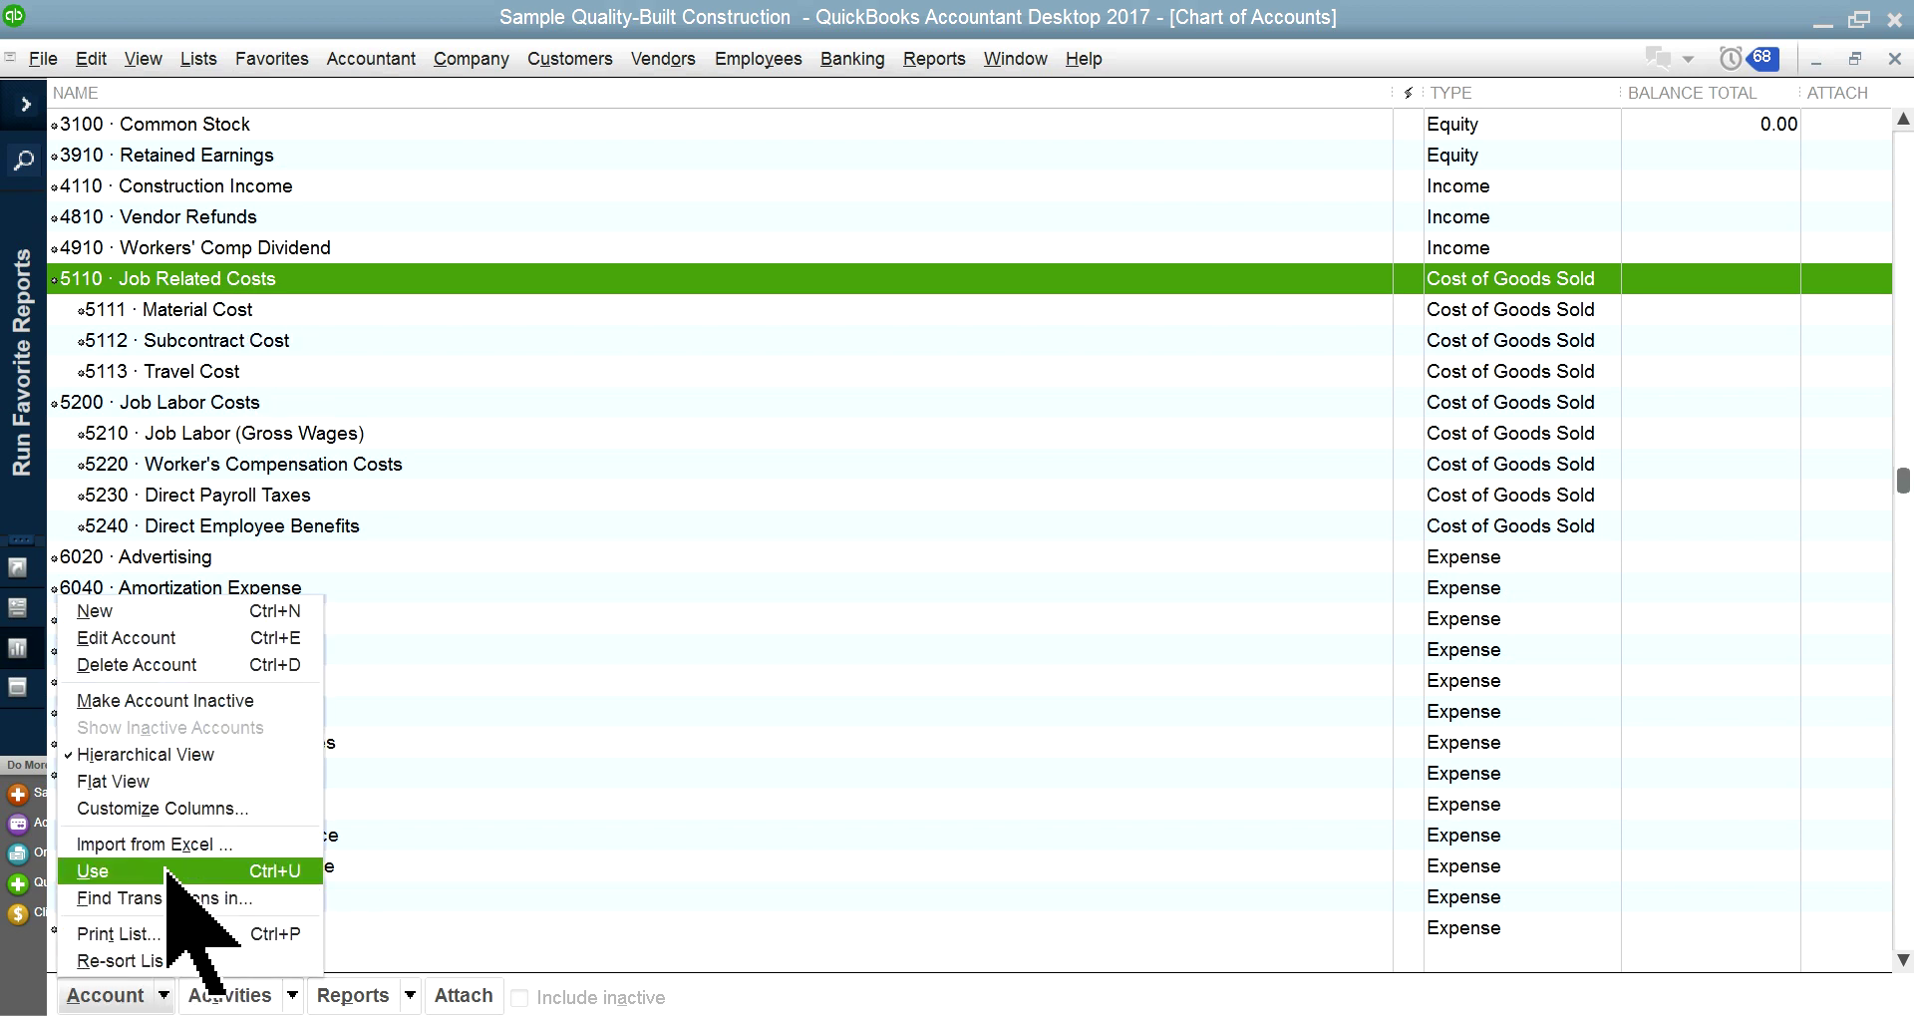
{"action": "left_click", "coordinate": [120, 620]}
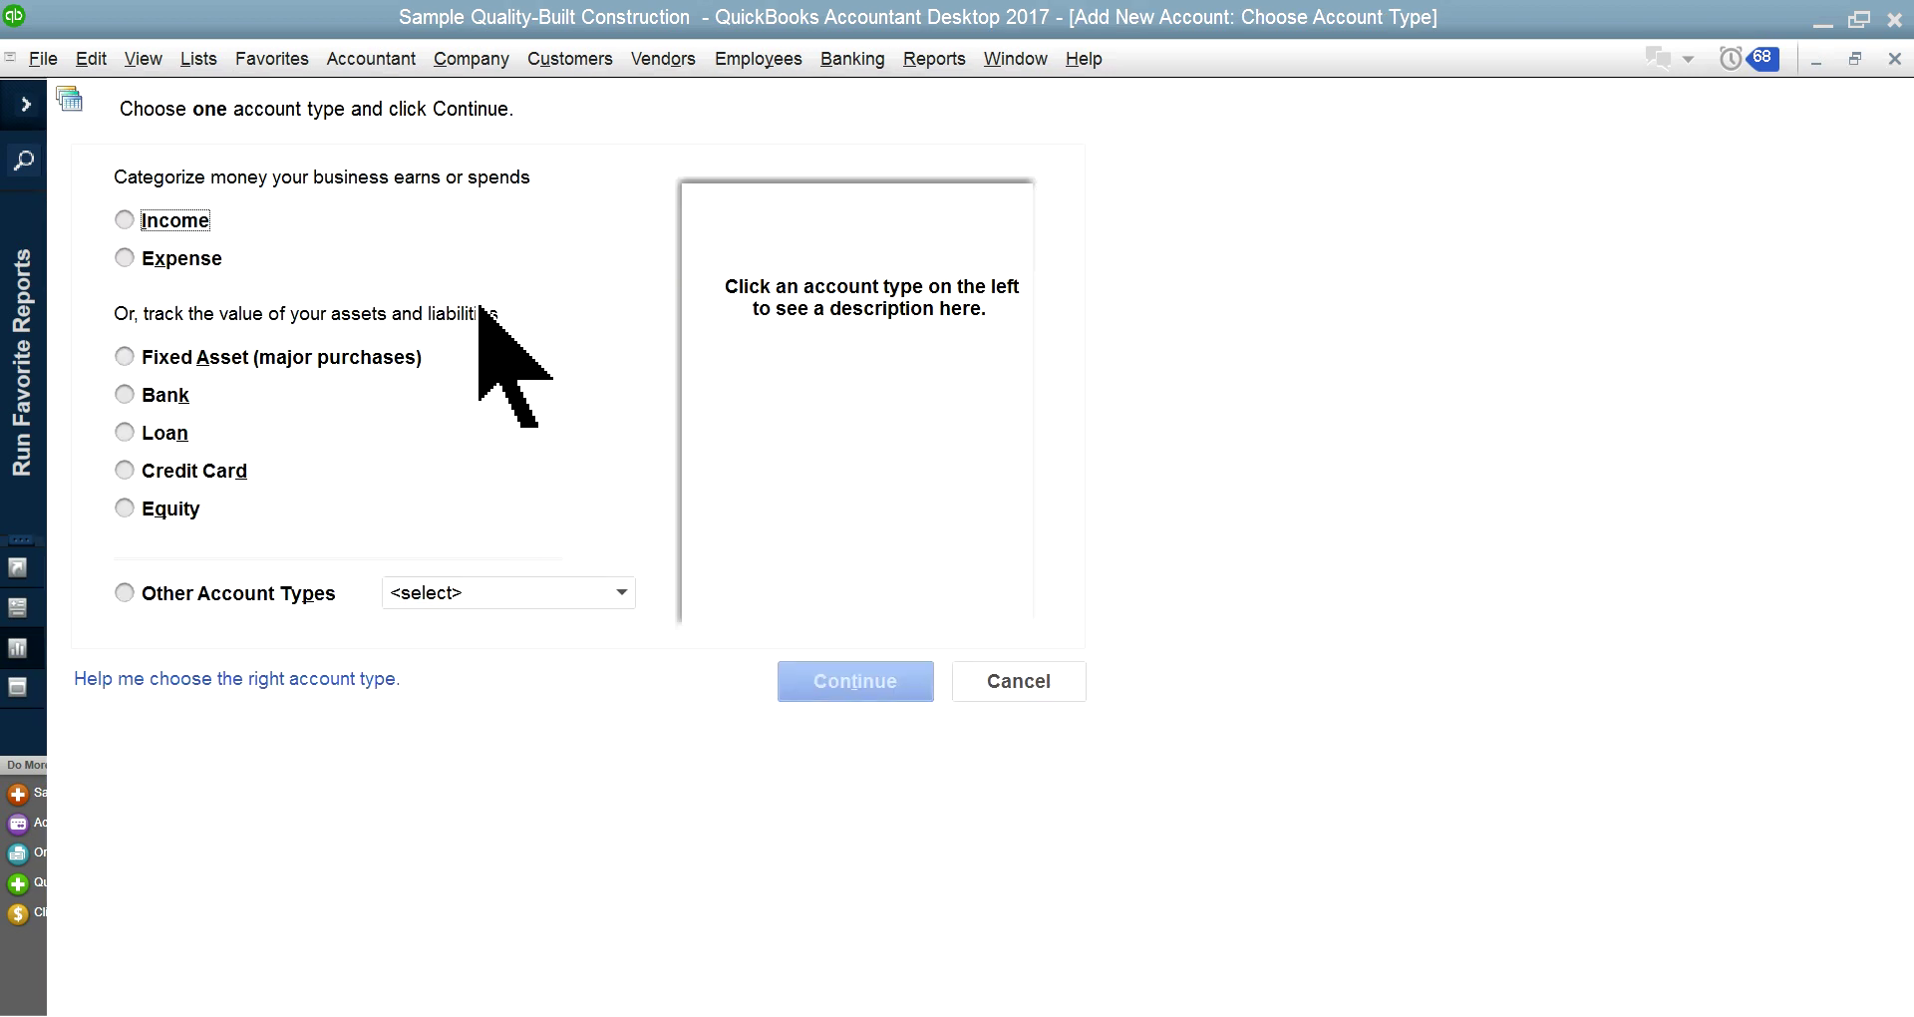
{"action": "left_click", "coordinate": [573, 592]}
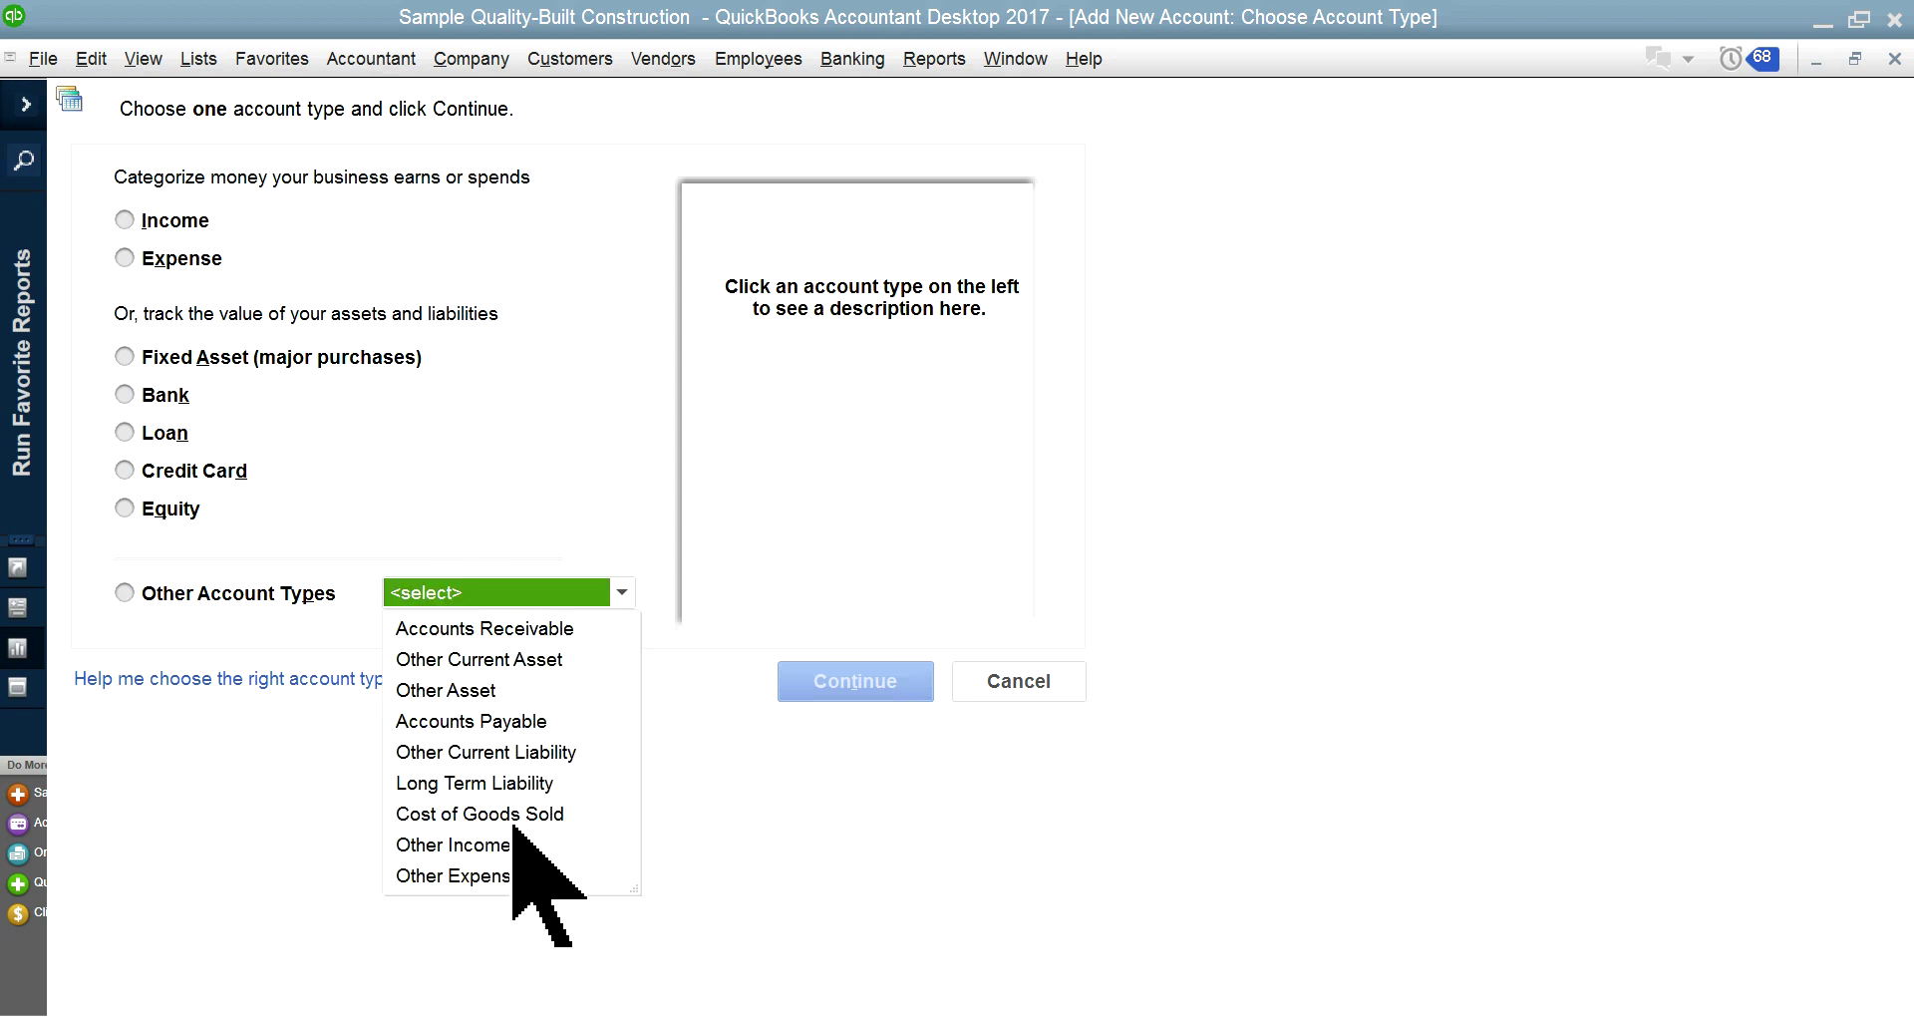
{"action": "left_click", "coordinate": [511, 813]}
{"action": "left_click", "coordinate": [812, 682]}
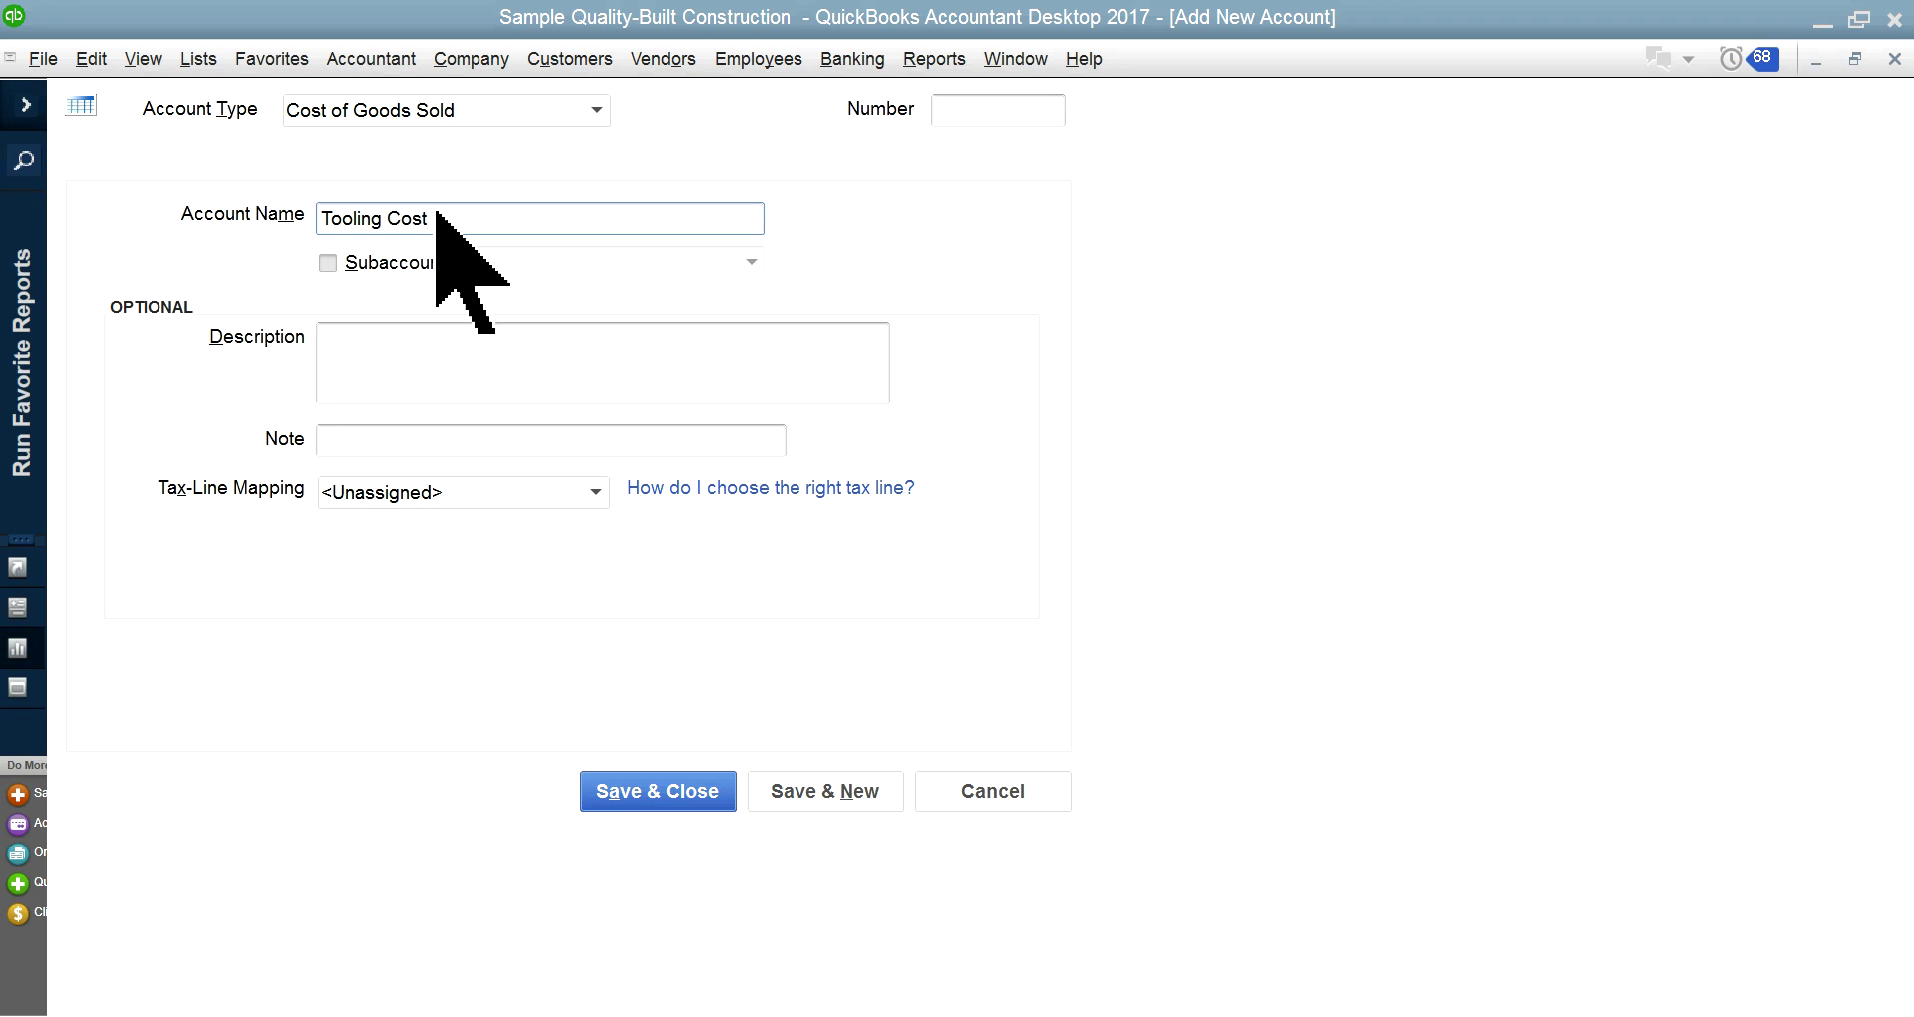
- Make the Tooling Cost account a subaccount of 5110 · Job Related Costs
{"action": "left_click", "coordinate": [328, 263]}
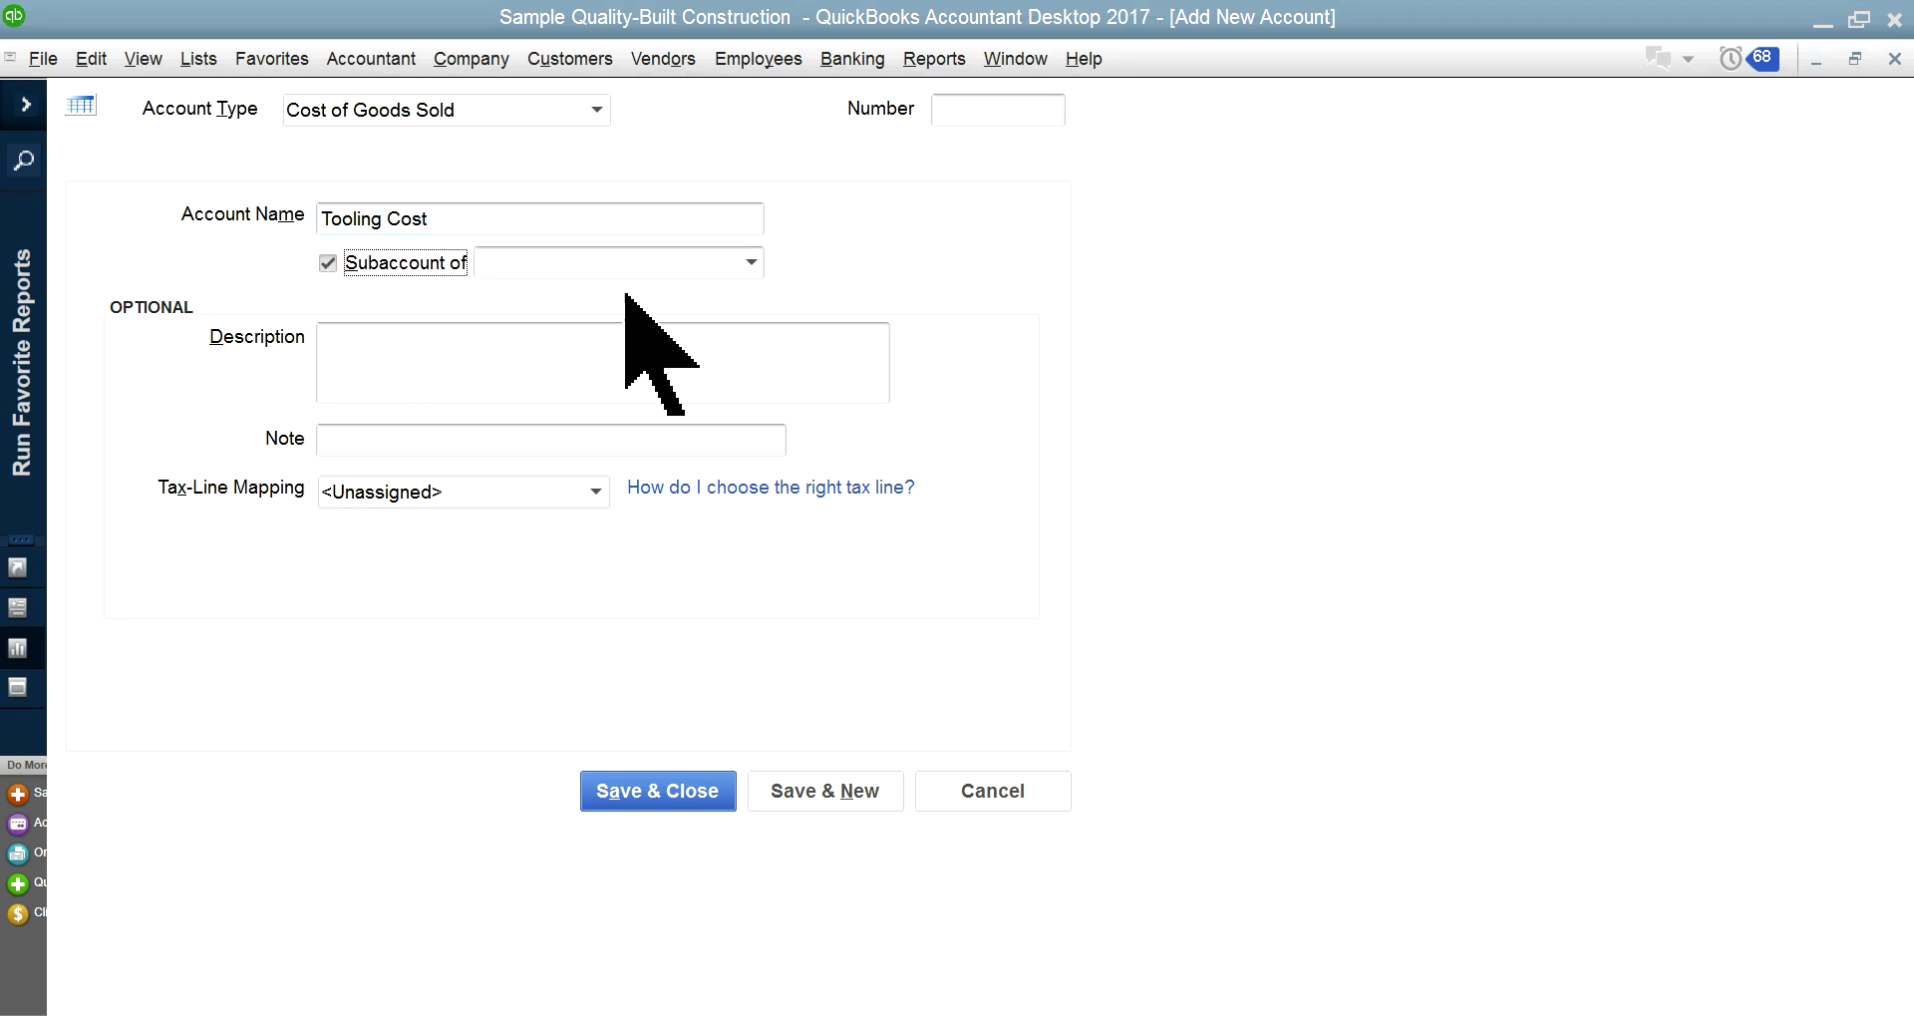
{"action": "left_click", "coordinate": [750, 263]}
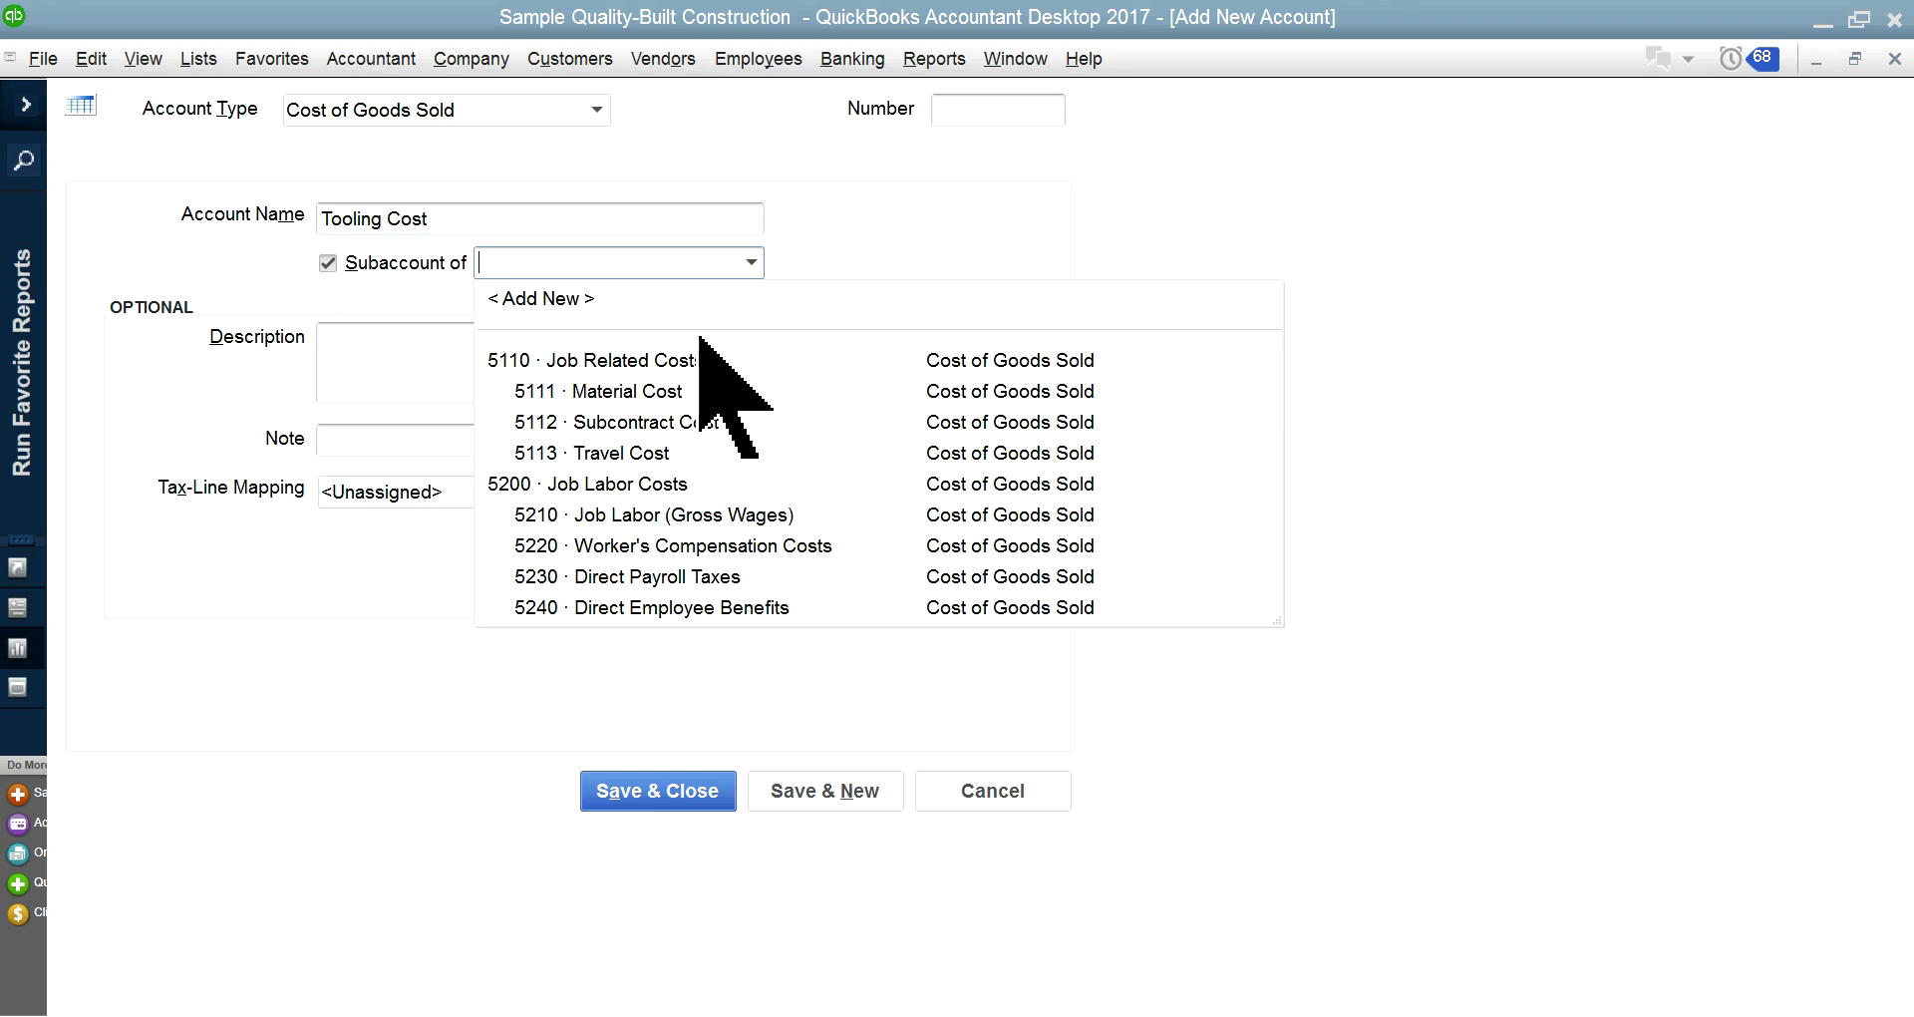
{"action": "left_click", "coordinate": [566, 362]}
- Copy the account name Tooling Cost into the new account's description
{"action": "left_click", "coordinate": [463, 219]}
{"action": "left_click_drag", "start_coordinate": [463, 221], "coordinate": [243, 198]}
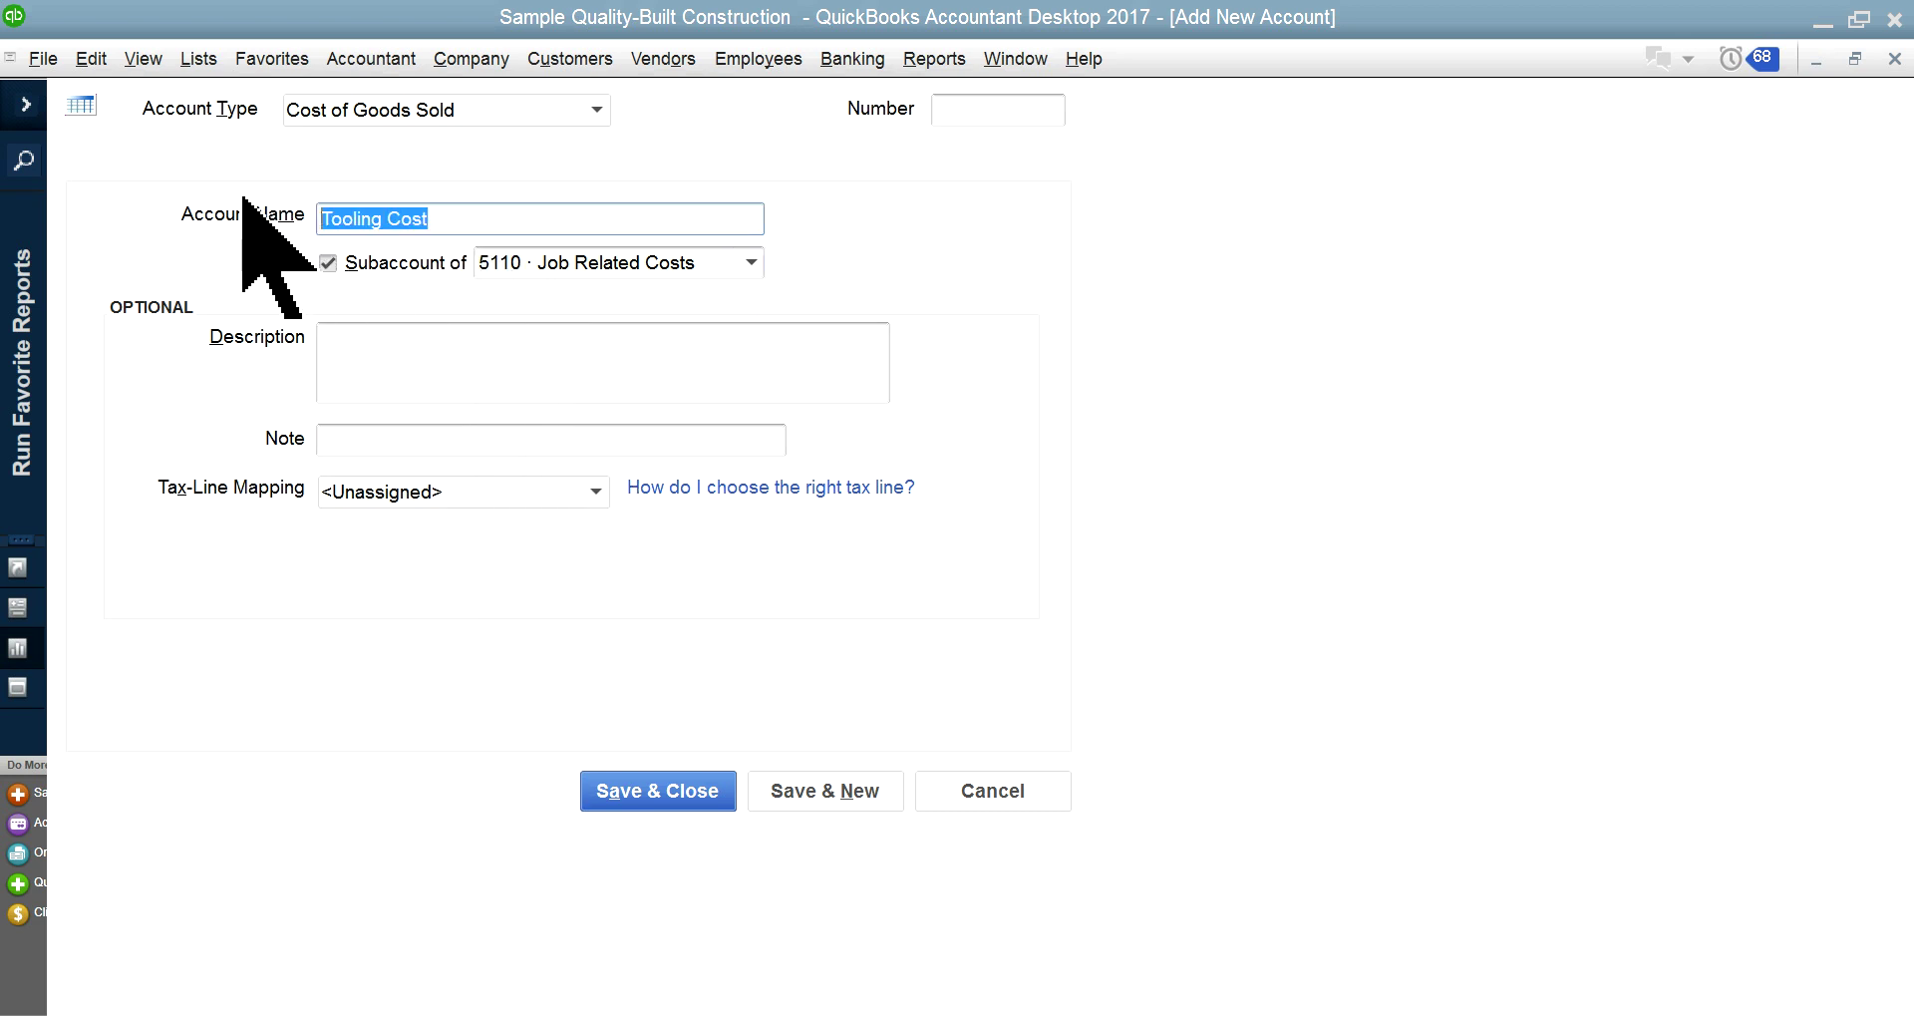
{"action": "right_click", "coordinate": [384, 227]}
{"action": "left_click", "coordinate": [434, 299]}
{"action": "left_click", "coordinate": [436, 385]}
{"action": "right_click", "coordinate": [436, 386]}
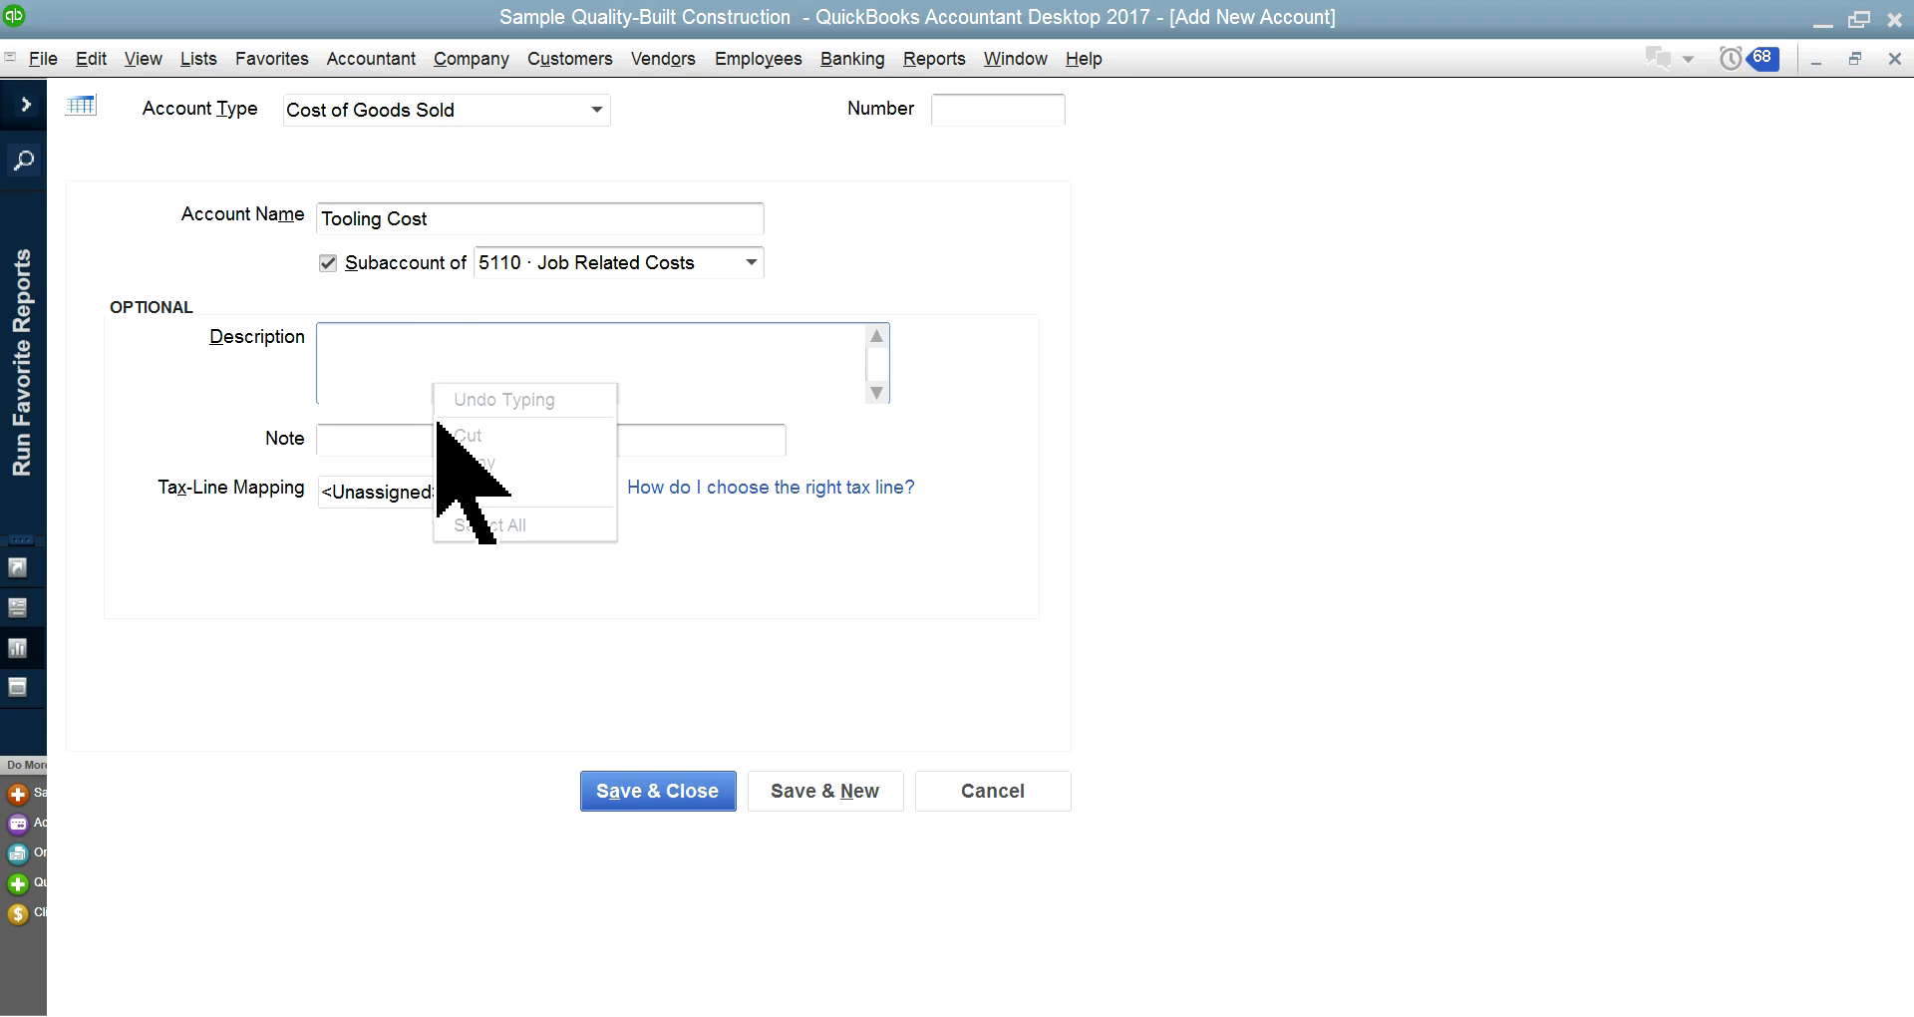
{"action": "left_click", "coordinate": [461, 493]}
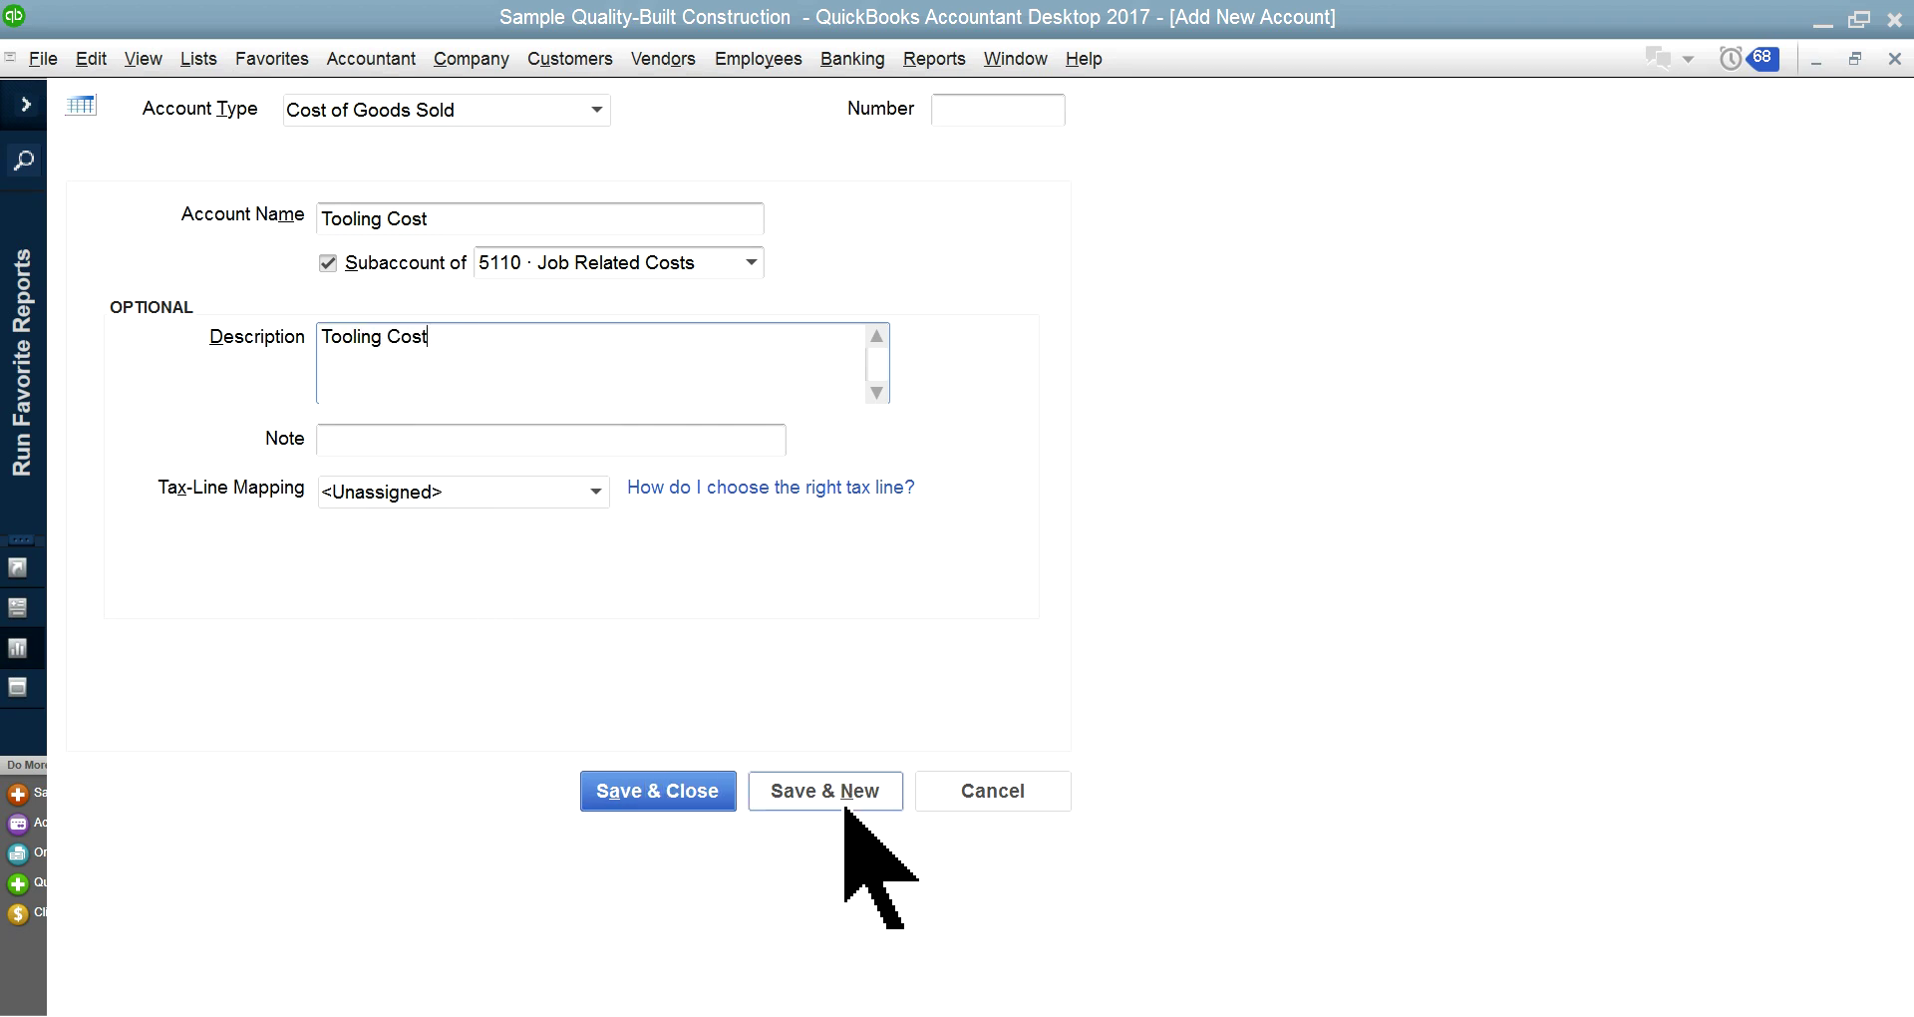
- Set the Tooling Cost account's number to 5114, save it and start another new account
{"action": "left_click", "coordinate": [811, 790]}
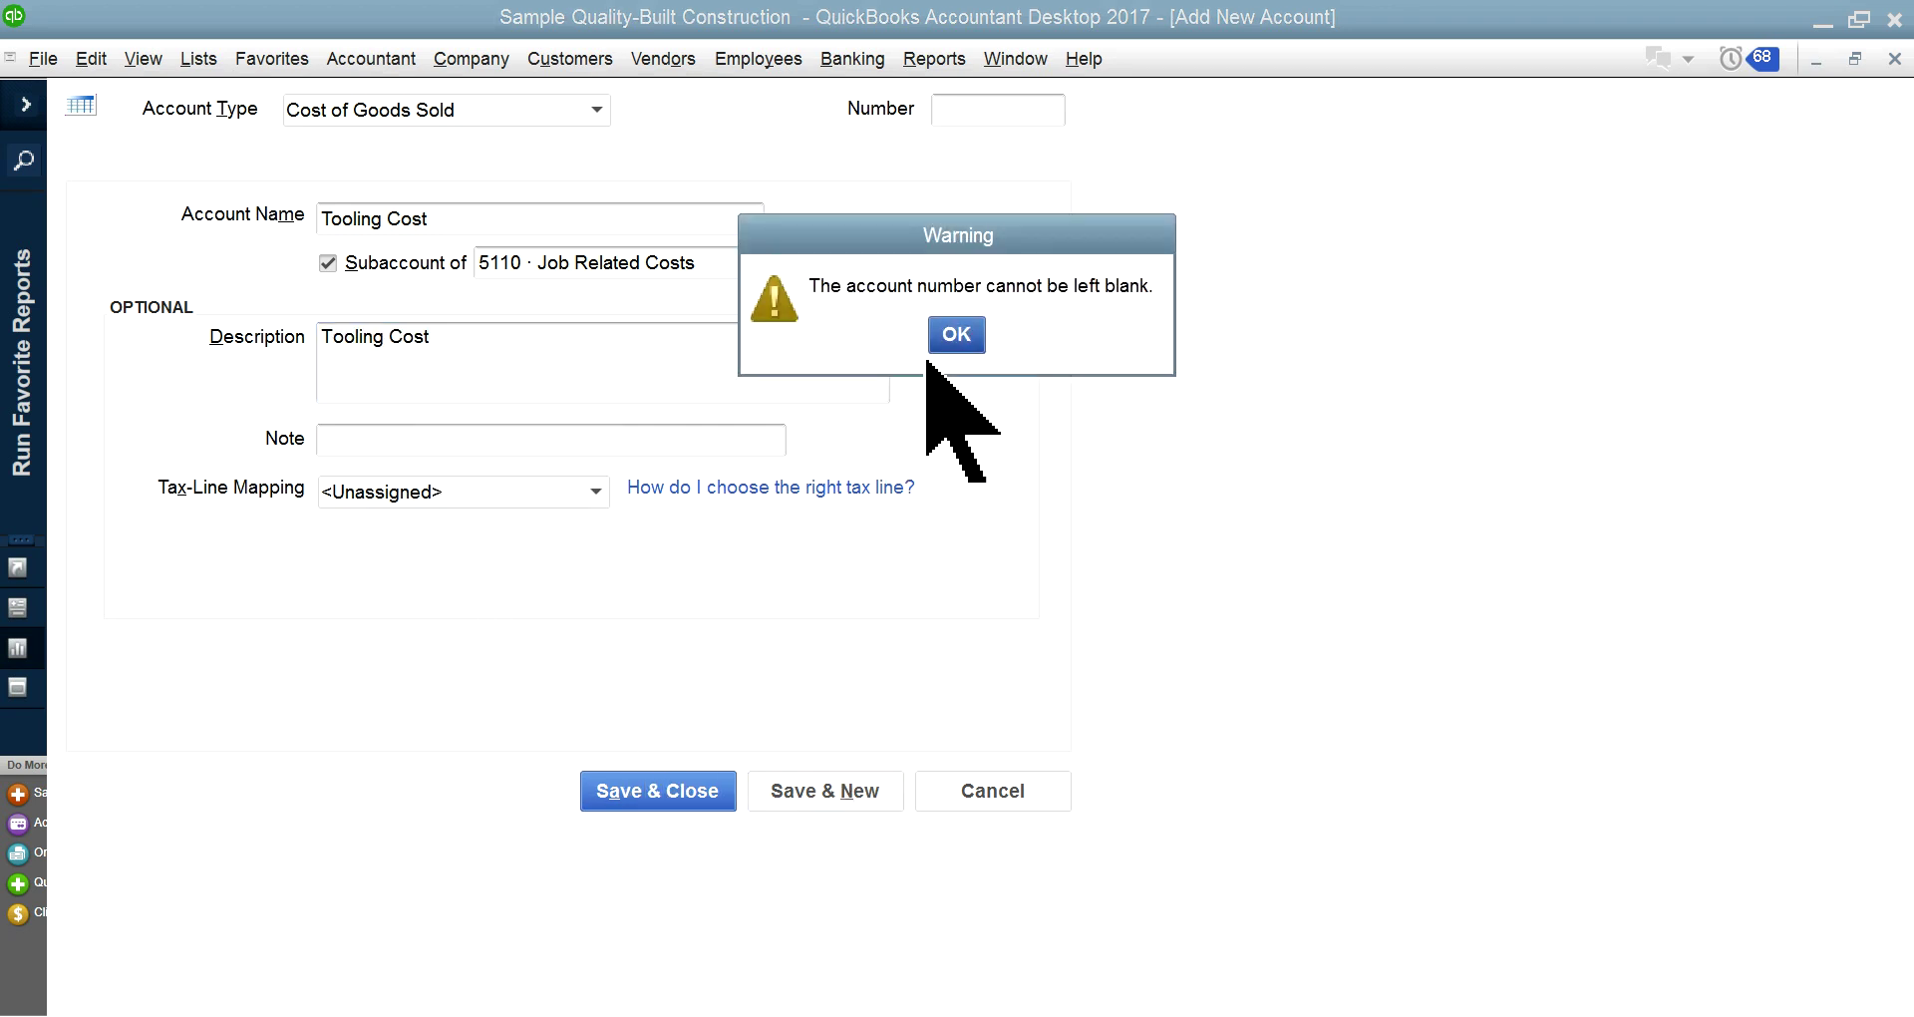
{"action": "left_click", "coordinate": [955, 336]}
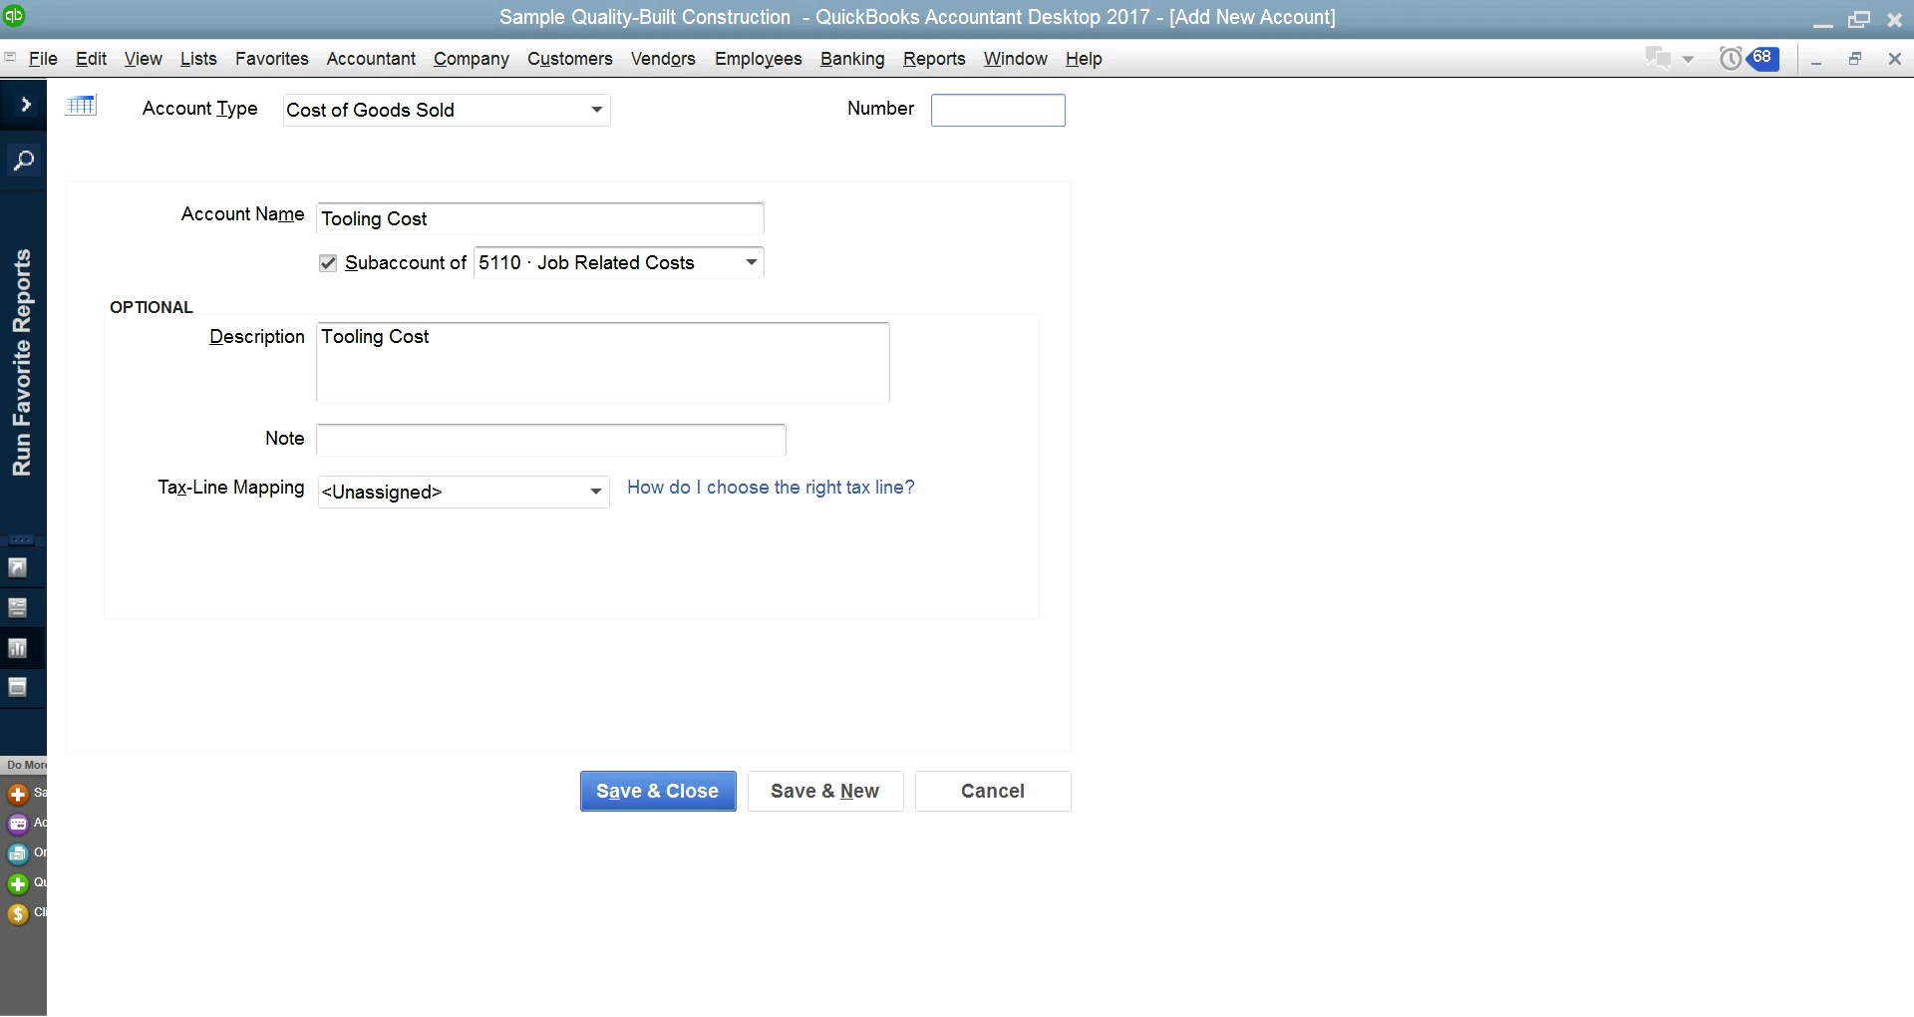
{"action": "left_click", "coordinate": [826, 793]}
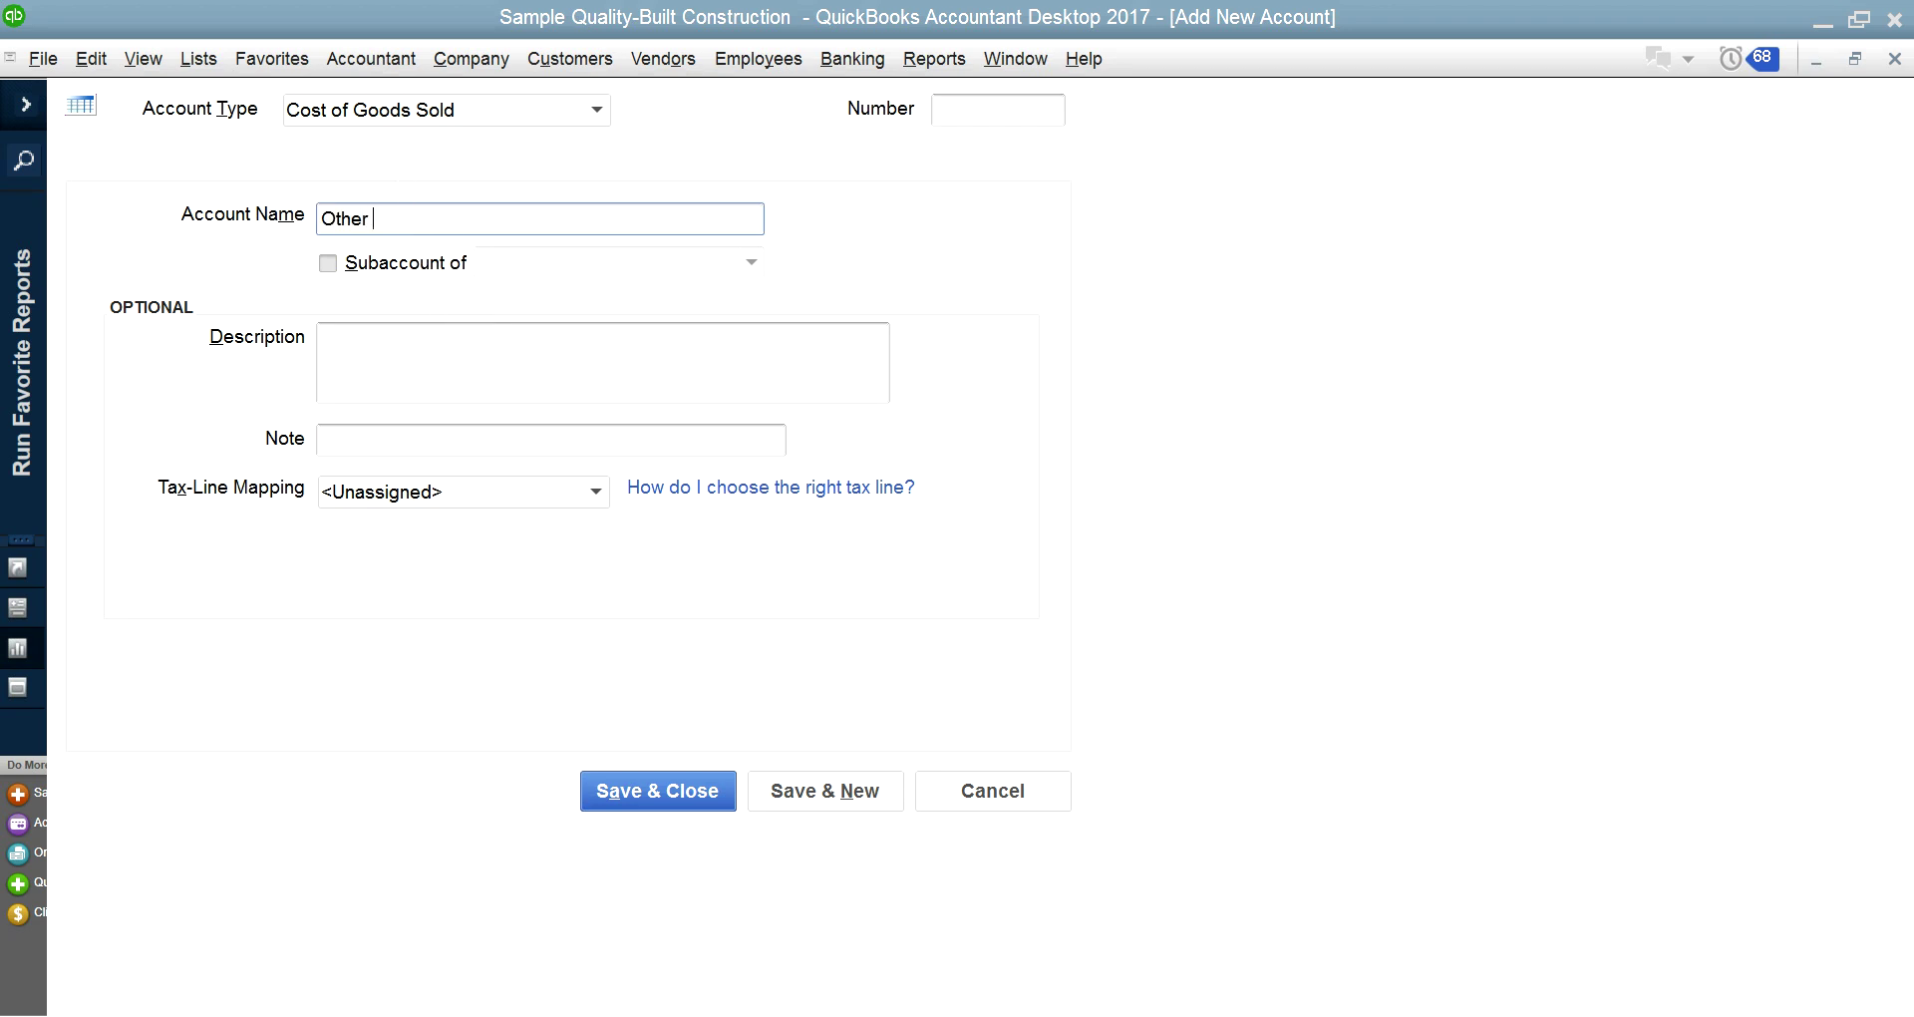
- Name the new Cost of Goods Sold account Other Cost and copy that name into its description
{"action": "type", "text": "Other Cost"}
{"action": "double_click", "coordinate": [388, 230]}
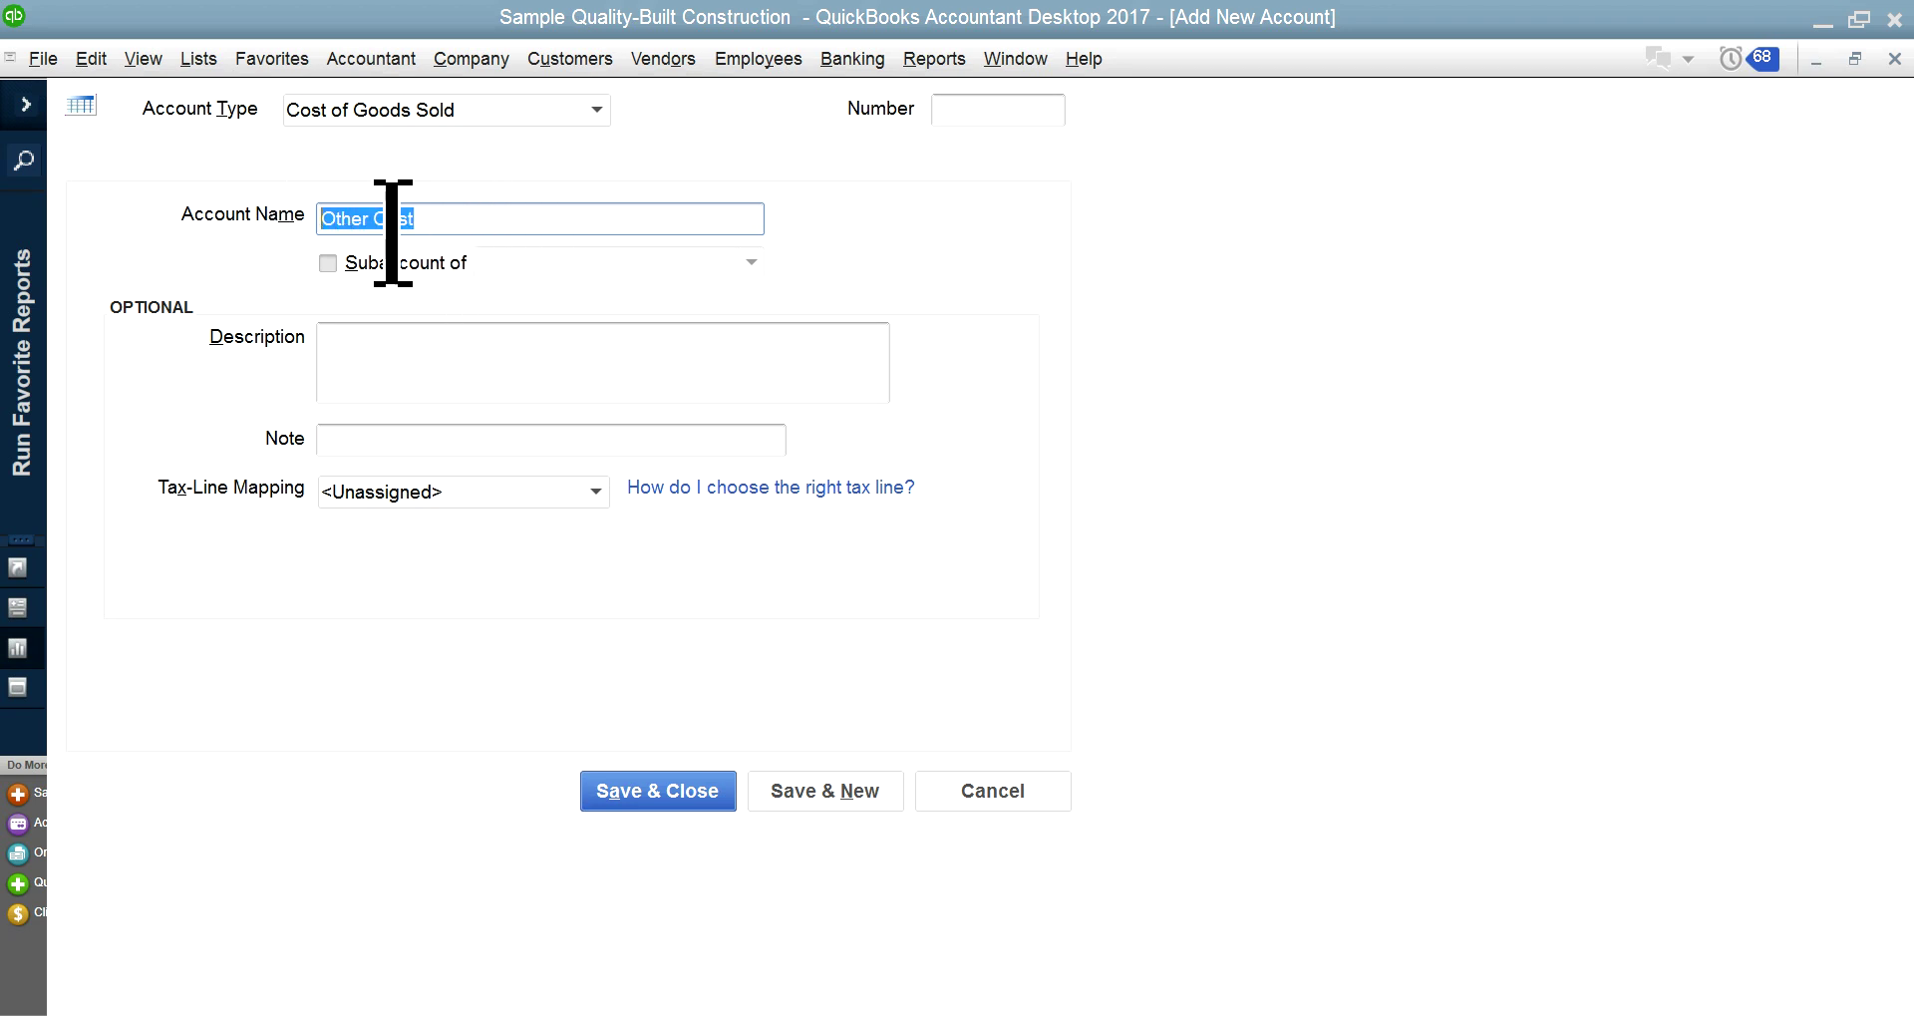
{"action": "right_click", "coordinate": [384, 220]}
{"action": "left_click", "coordinate": [399, 301]}
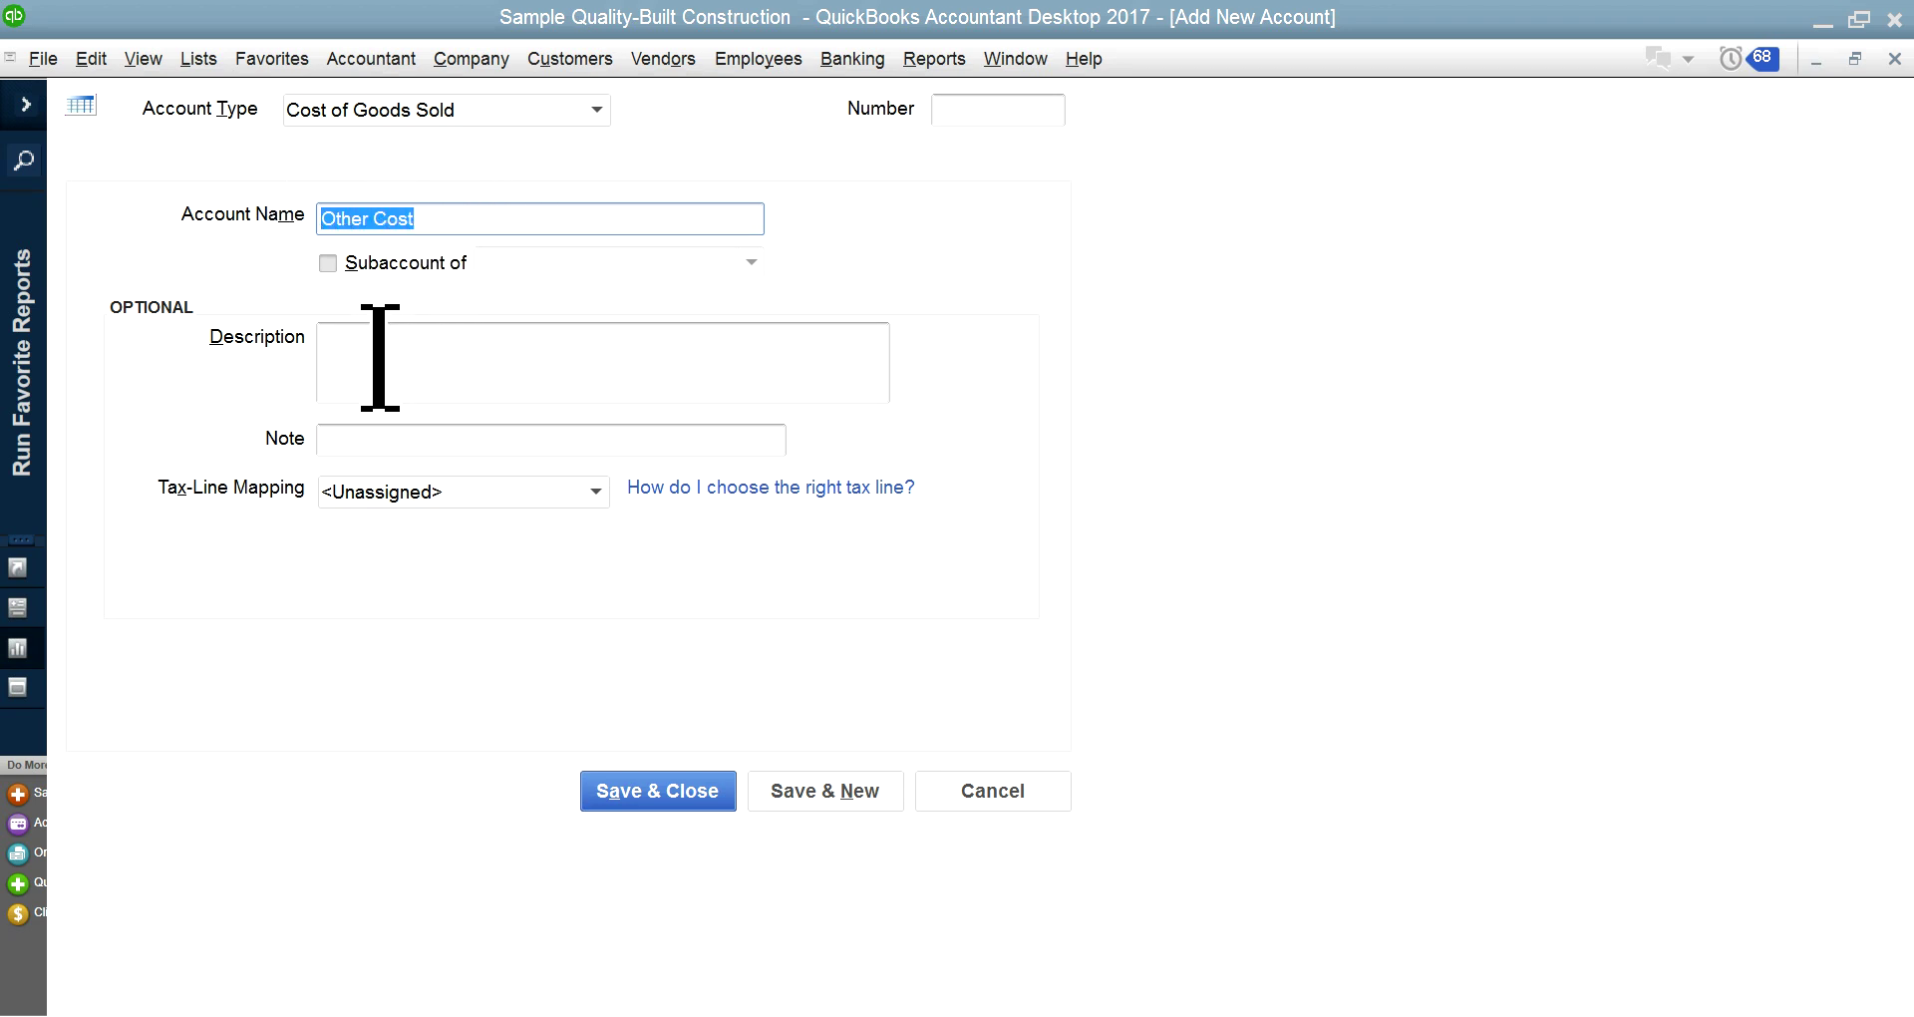
{"action": "left_click", "coordinate": [379, 349]}
{"action": "right_click", "coordinate": [376, 356]}
{"action": "left_click", "coordinate": [419, 456]}
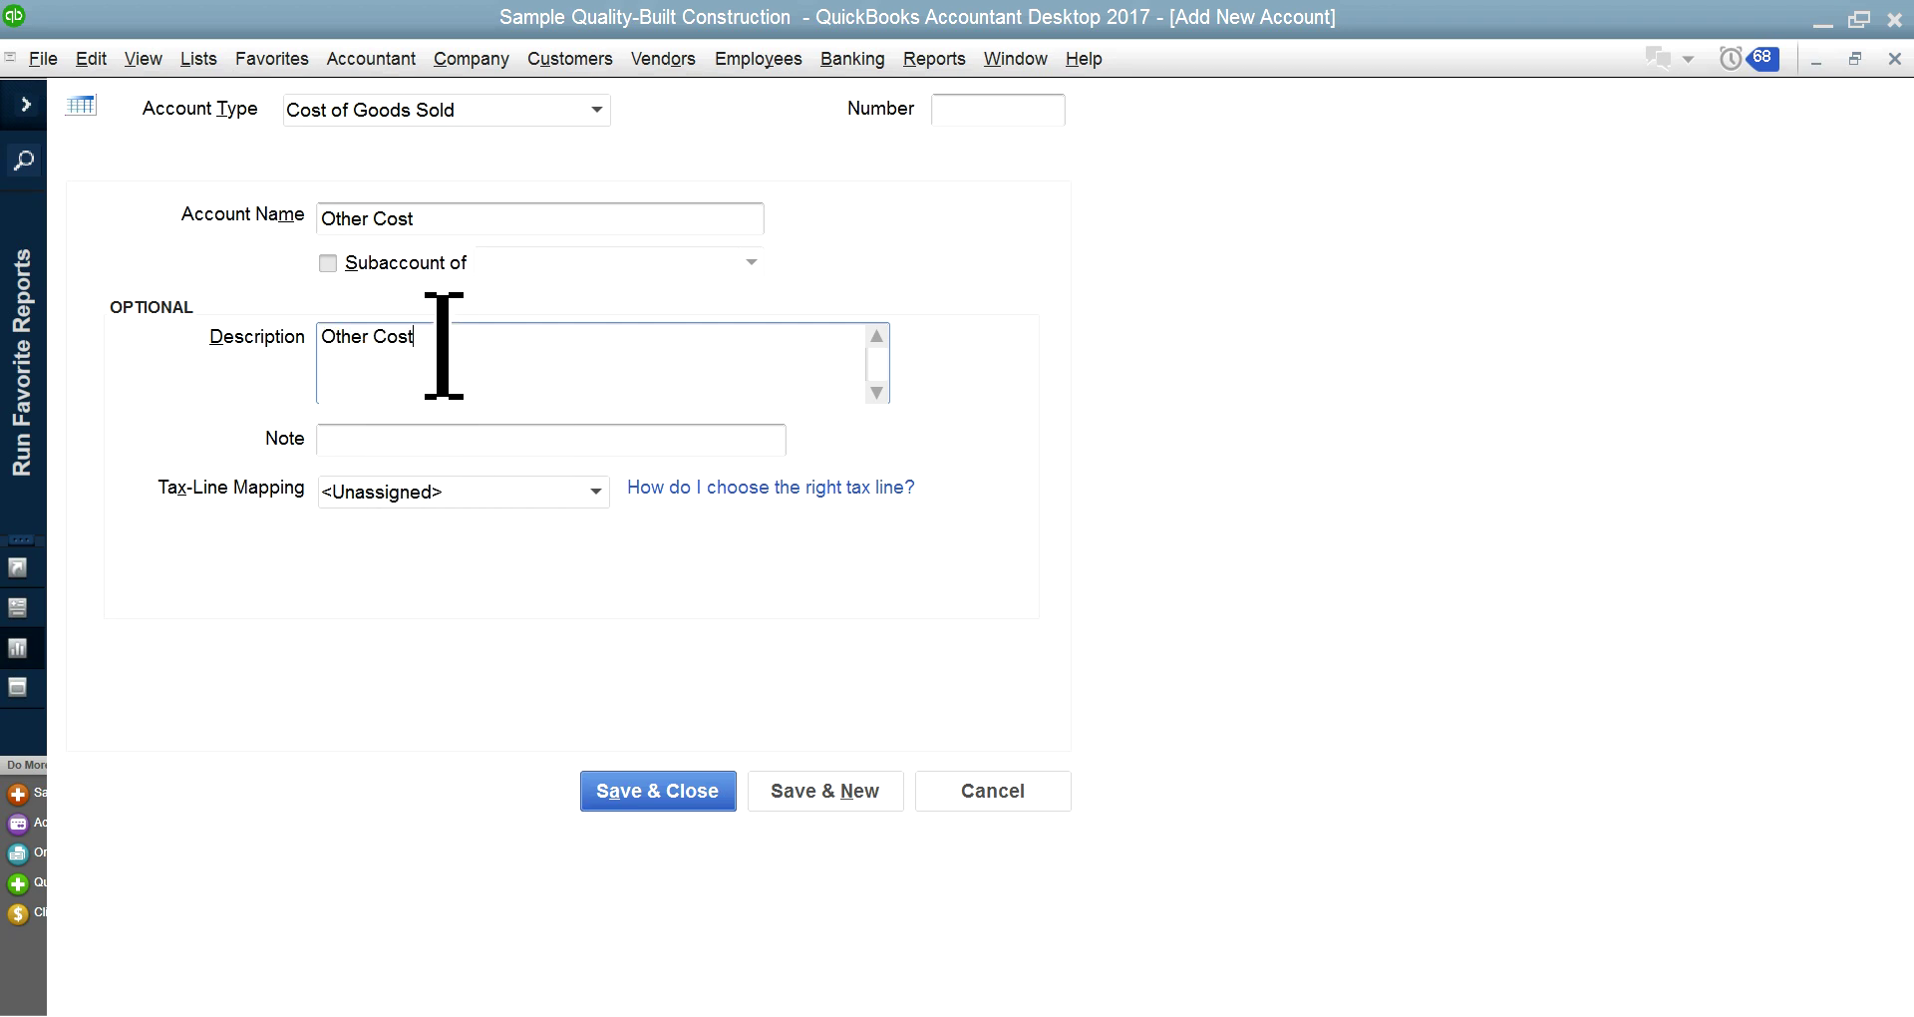
- Make Other Cost a subaccount of 5110 · Job Related Costs, number it 5115 and save the account
{"action": "left_click", "coordinate": [329, 264]}
{"action": "left_click", "coordinate": [753, 264]}
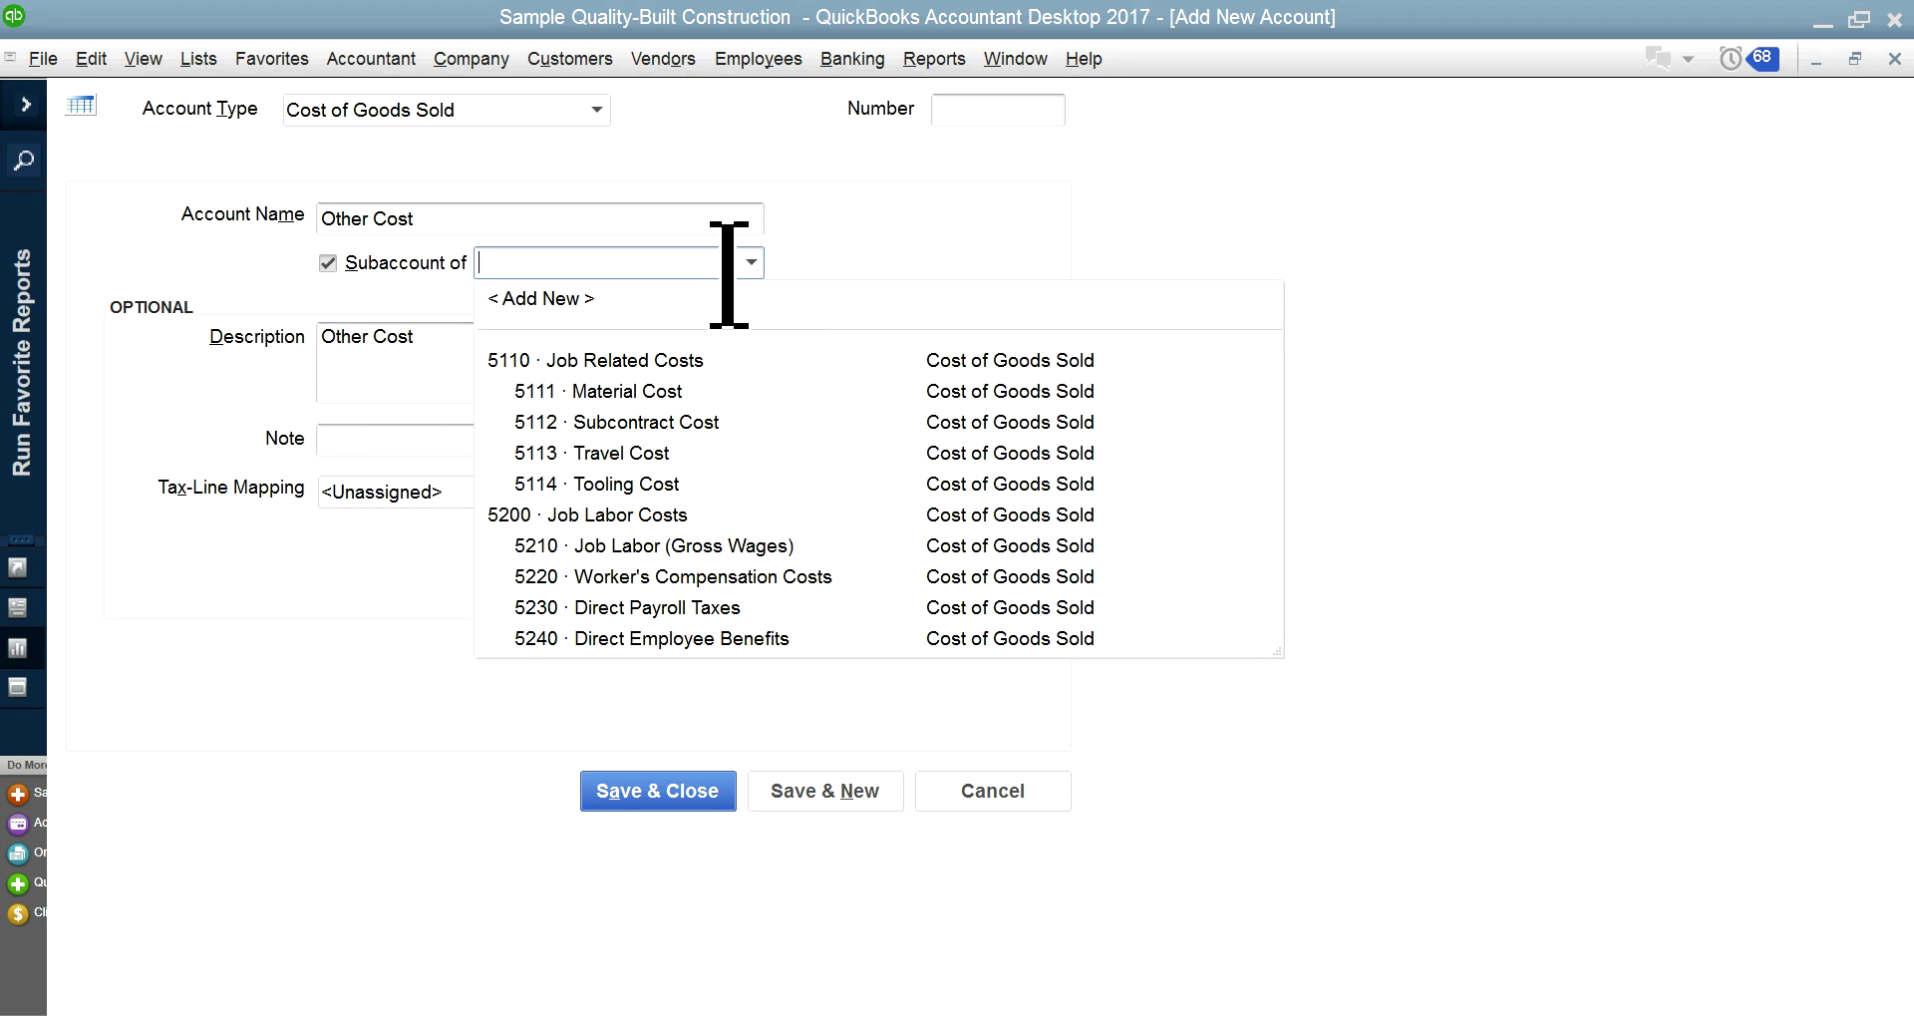
{"action": "left_click", "coordinate": [688, 361]}
{"action": "left_click", "coordinate": [988, 112]}
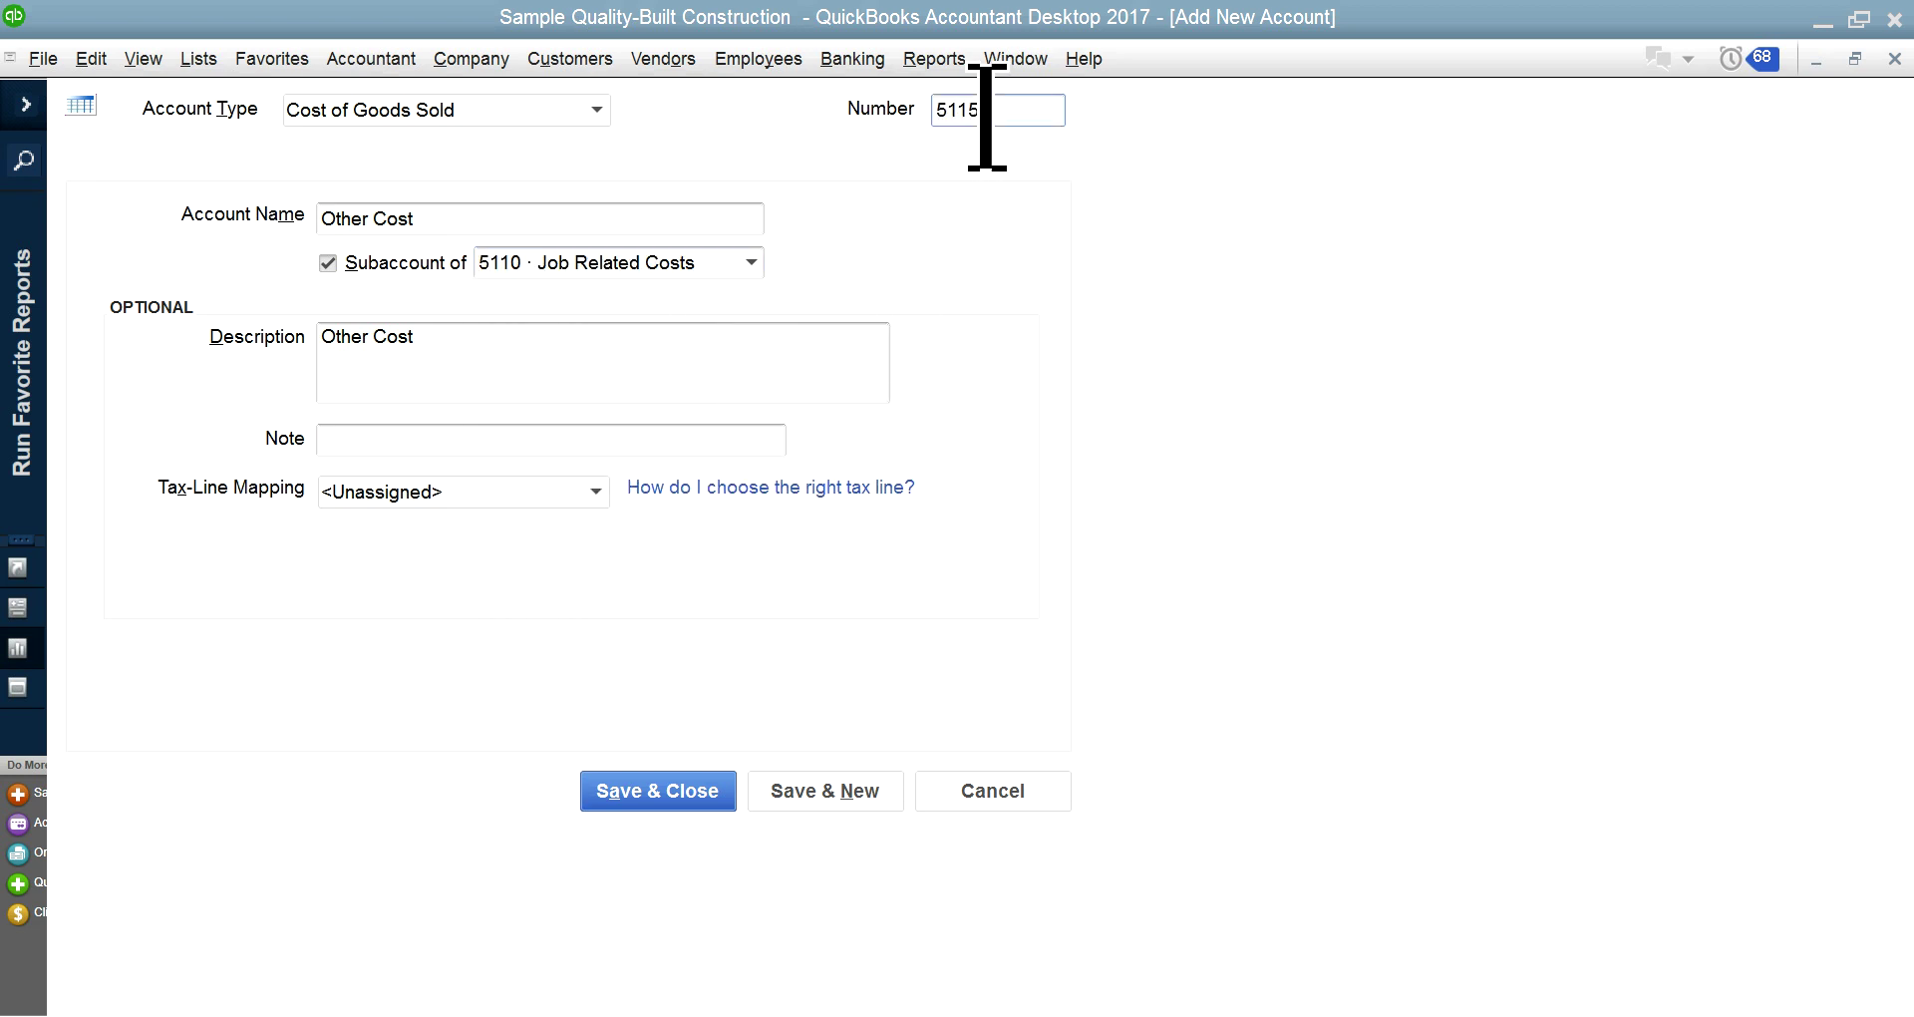
{"action": "left_click", "coordinate": [649, 790]}
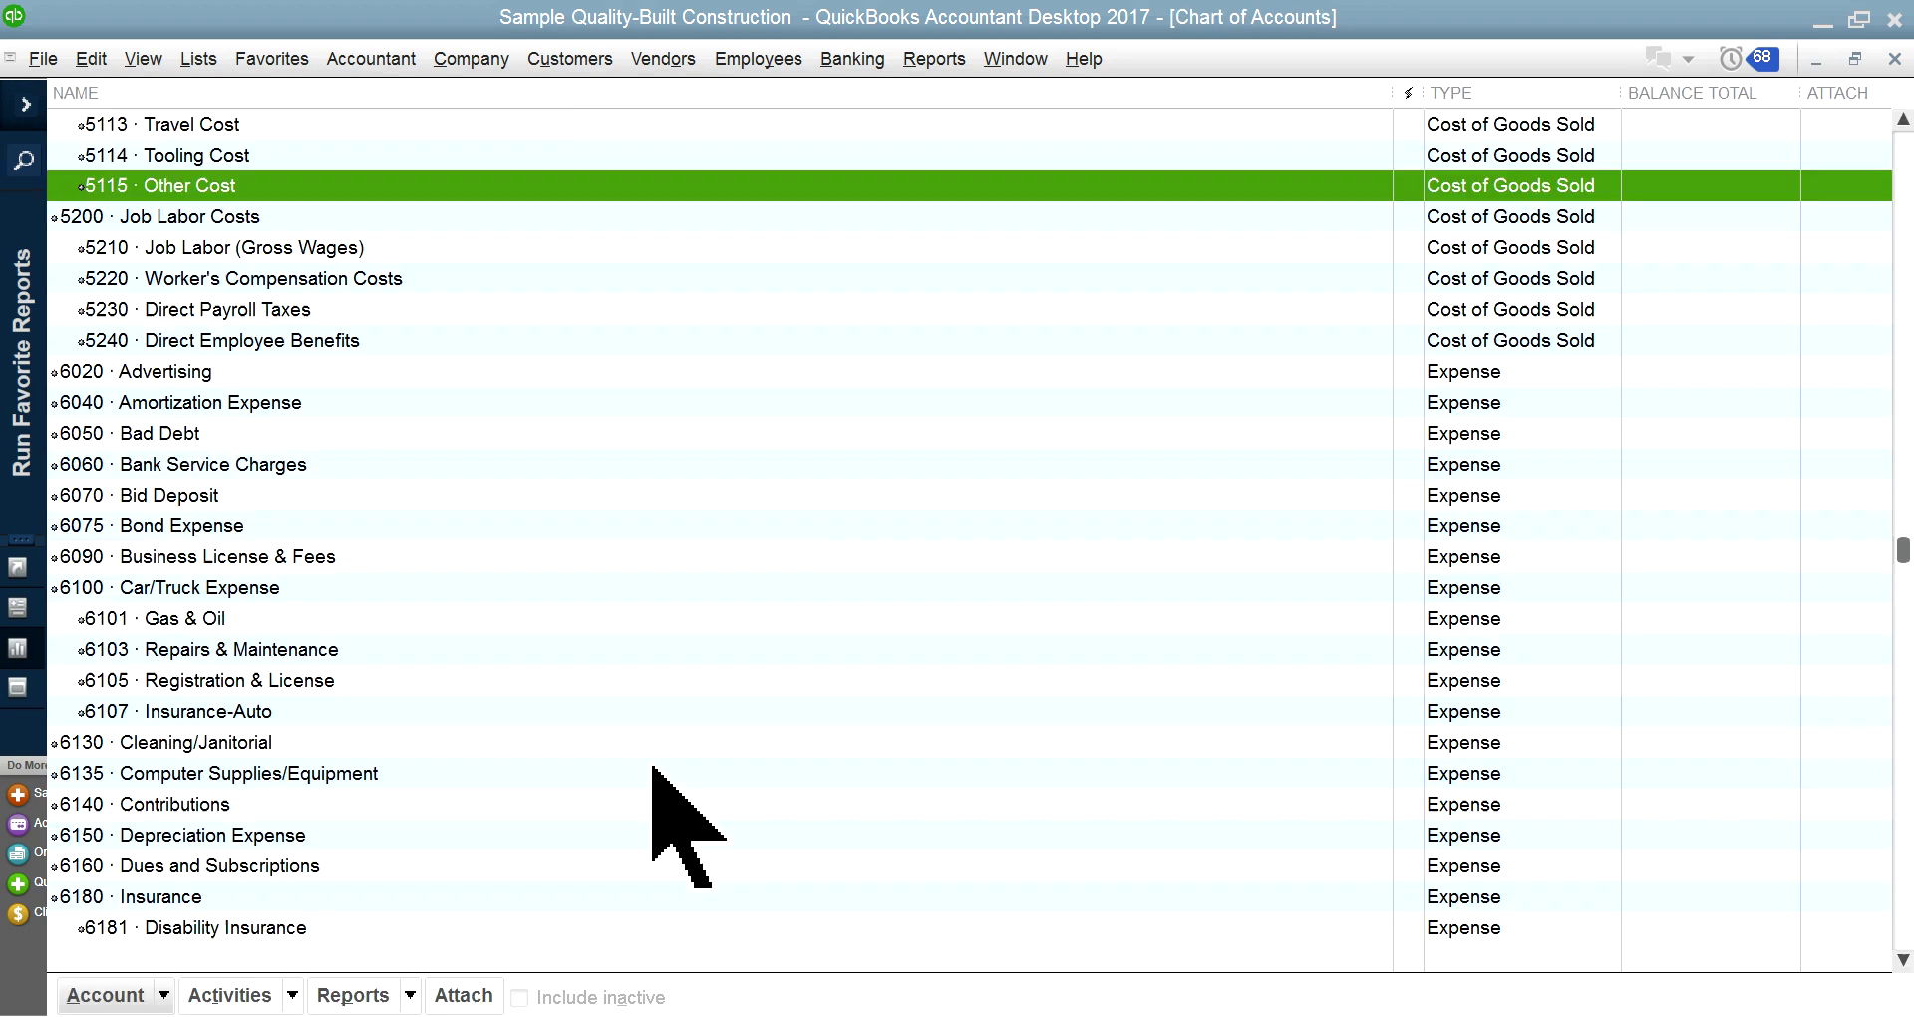
- Review the chart of accounts around the 5110 · Job Related Costs subaccounts and the neighbouring income, labor and expense accounts
{"action": "scroll", "coordinate": [526, 423], "scroll_direction": "up", "scroll_amount": 2}
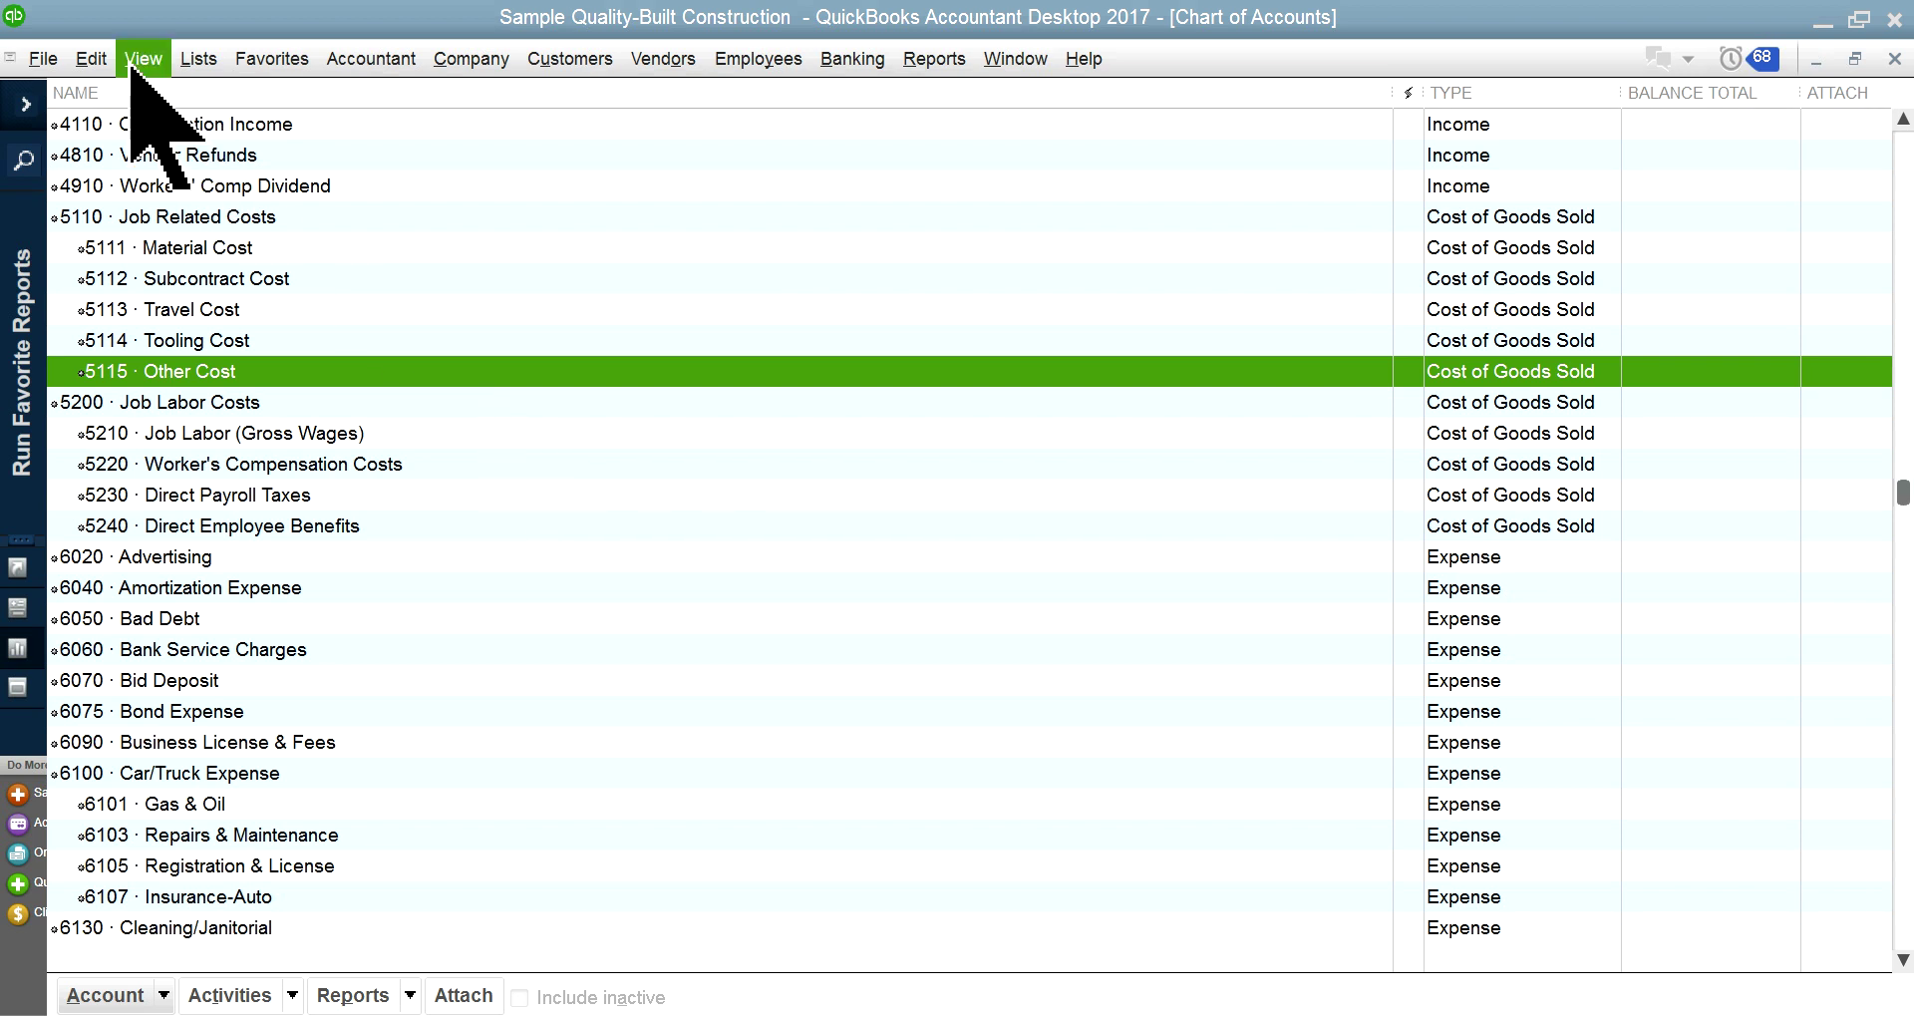
{"action": "left_click", "coordinate": [199, 59]}
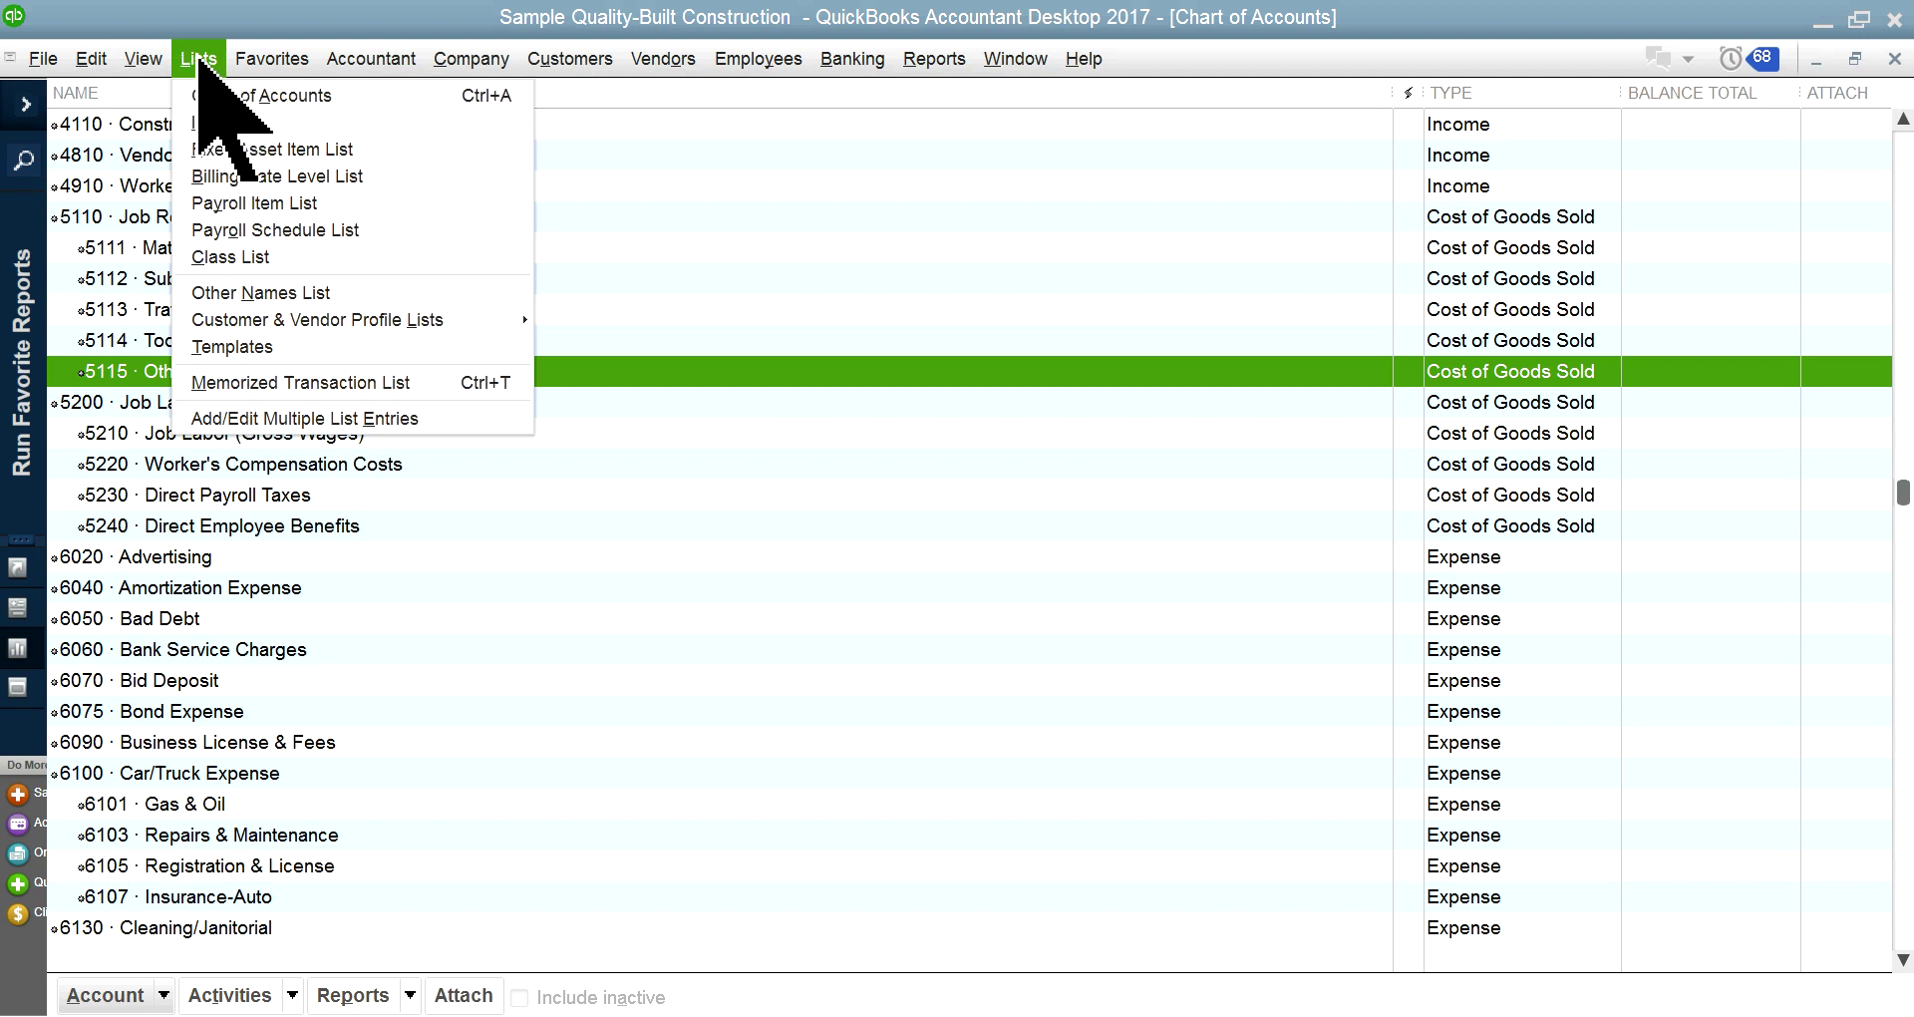
{"action": "left_click", "coordinate": [199, 59]}
{"action": "scroll", "coordinate": [1174, 655], "scroll_direction": "down", "scroll_amount": 2}
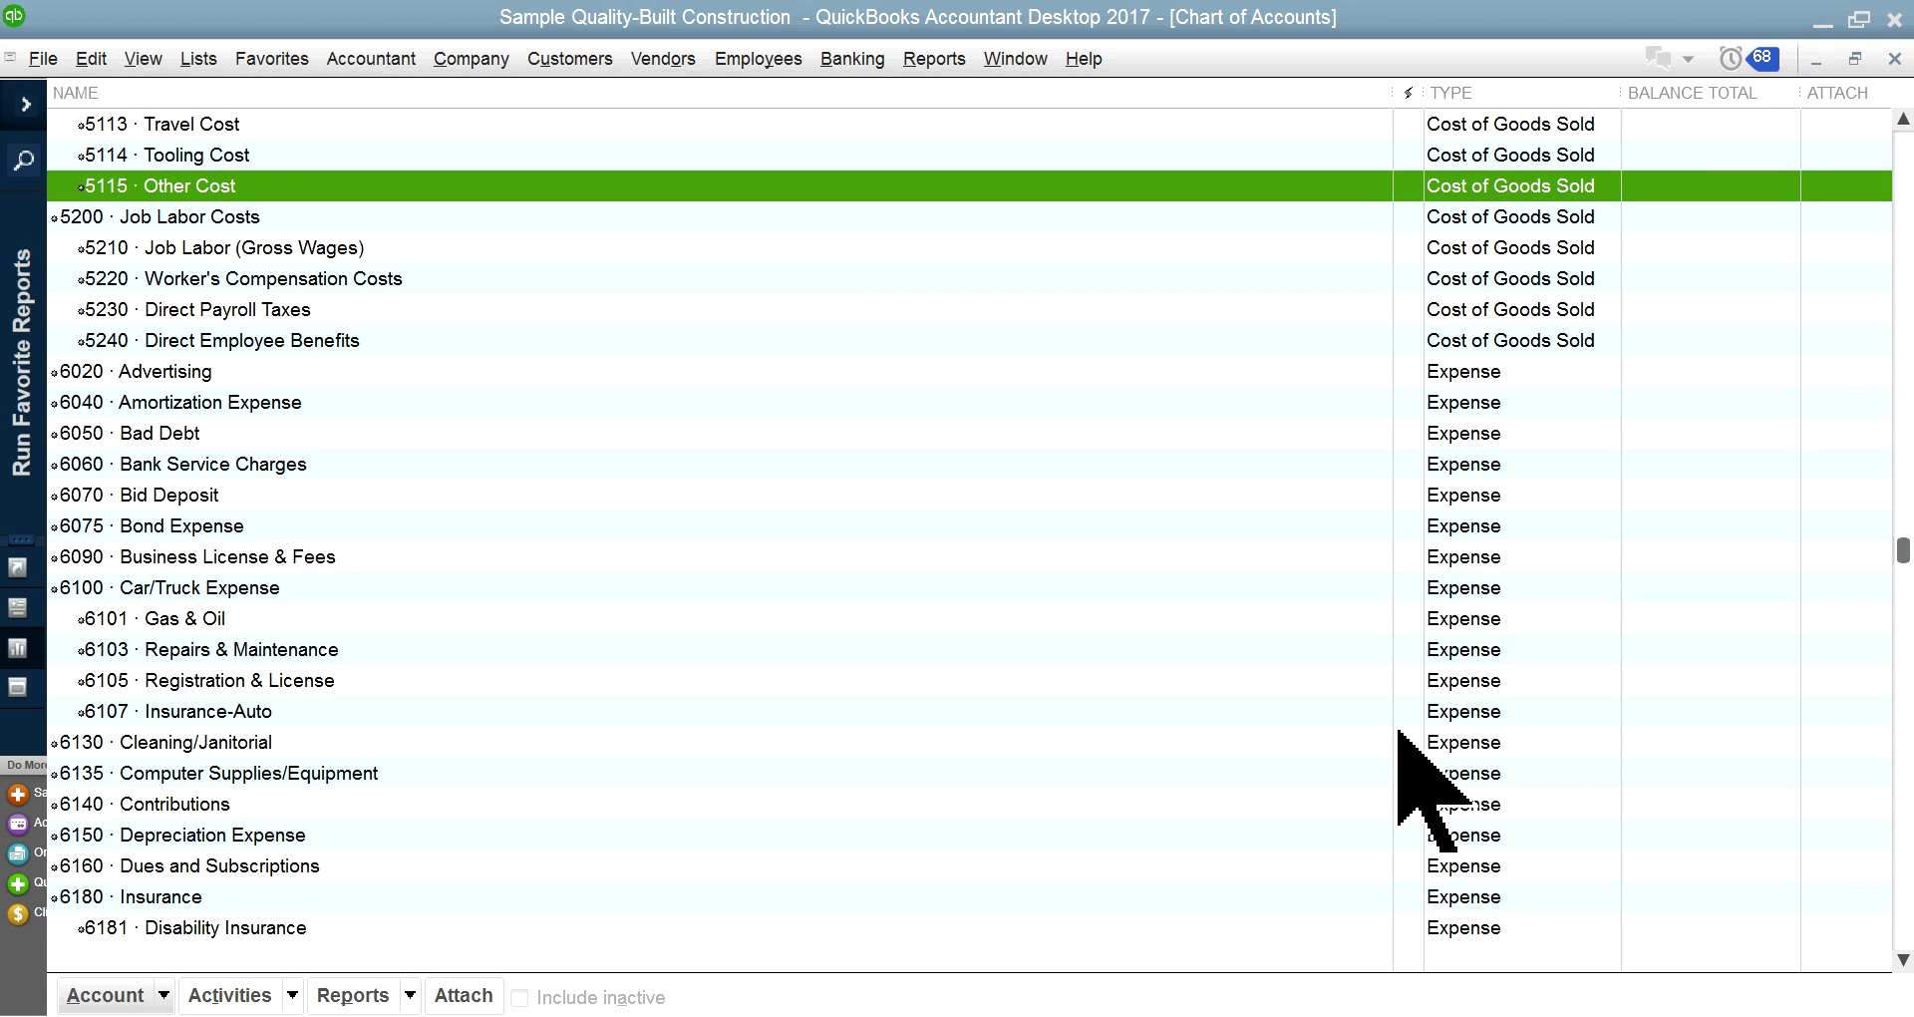
{"action": "scroll", "coordinate": [1316, 723], "scroll_direction": "down", "scroll_amount": 3}
{"action": "scroll", "coordinate": [1318, 723], "scroll_direction": "up", "scroll_amount": 6}
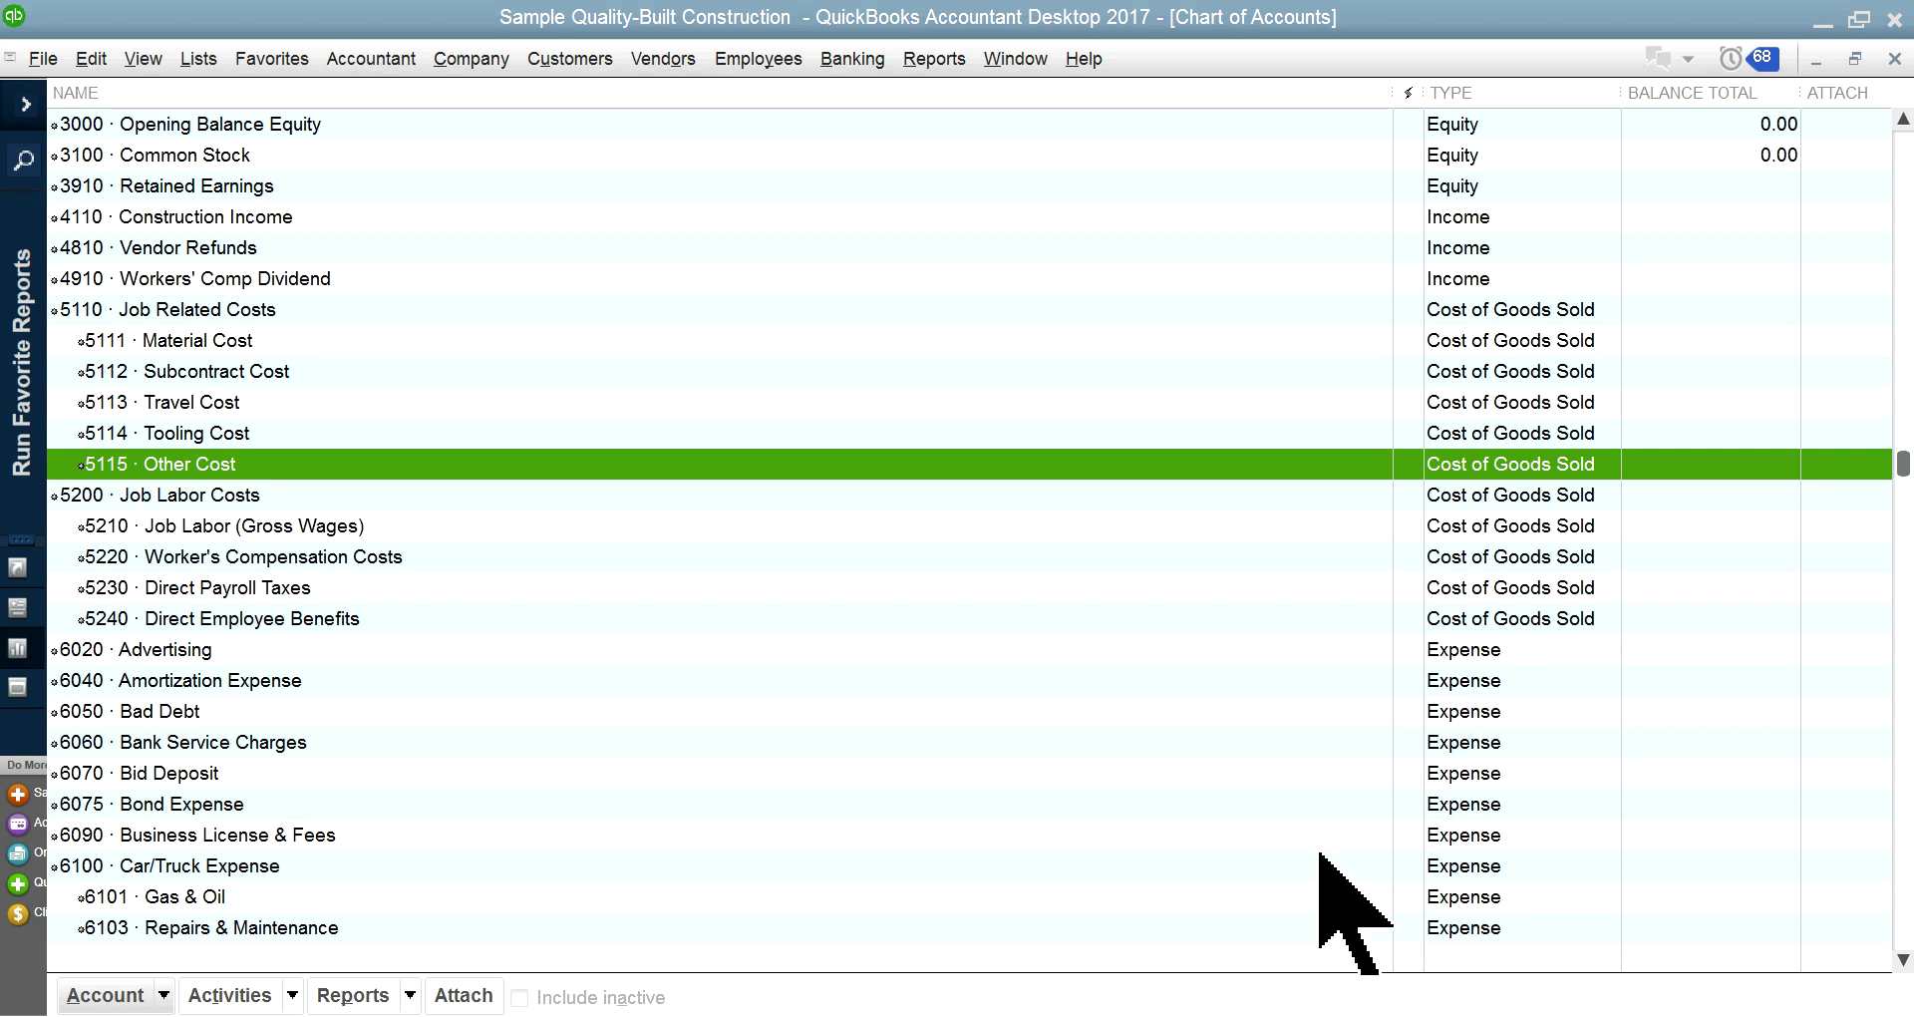
{"action": "scroll", "coordinate": [1320, 855], "scroll_direction": "down", "scroll_amount": 1}
{"action": "scroll", "coordinate": [1320, 856], "scroll_direction": "up", "scroll_amount": 2}
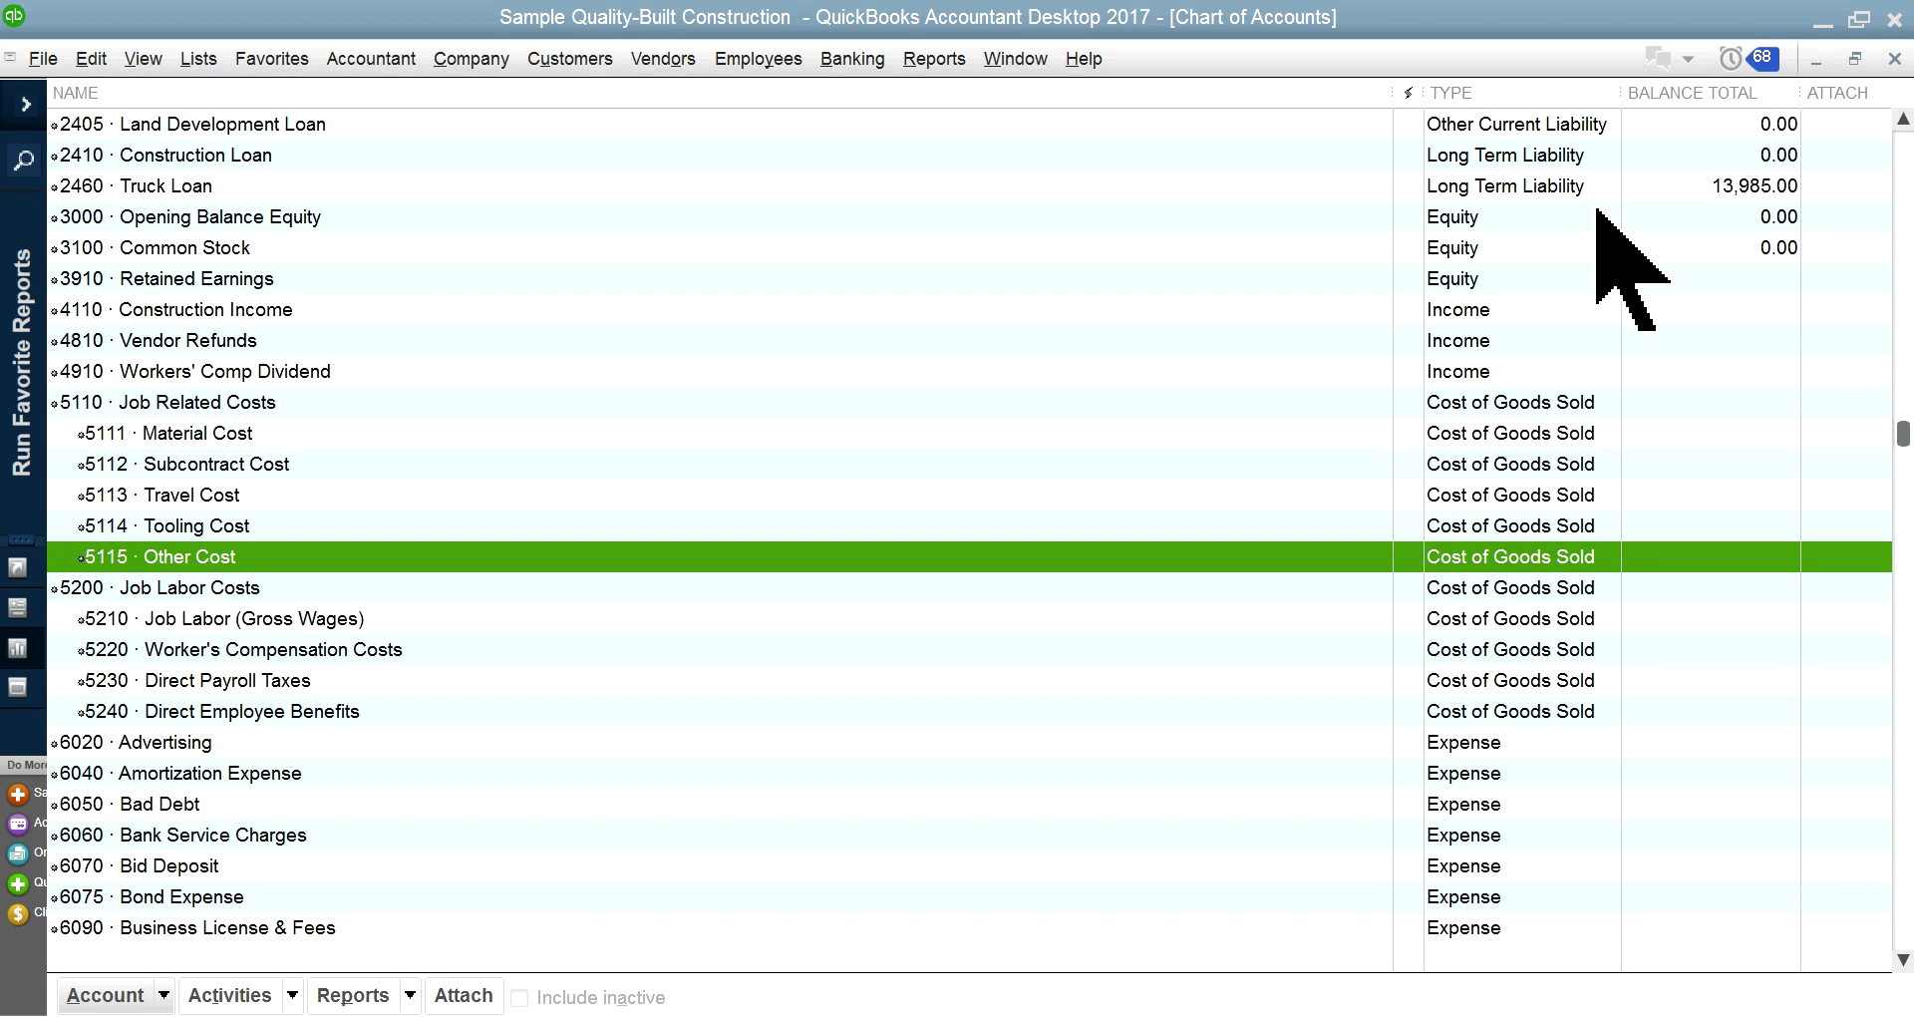
- Close the chart of accounts and switch to the Photos app with the job costing title image
{"action": "left_click", "coordinate": [1895, 62]}
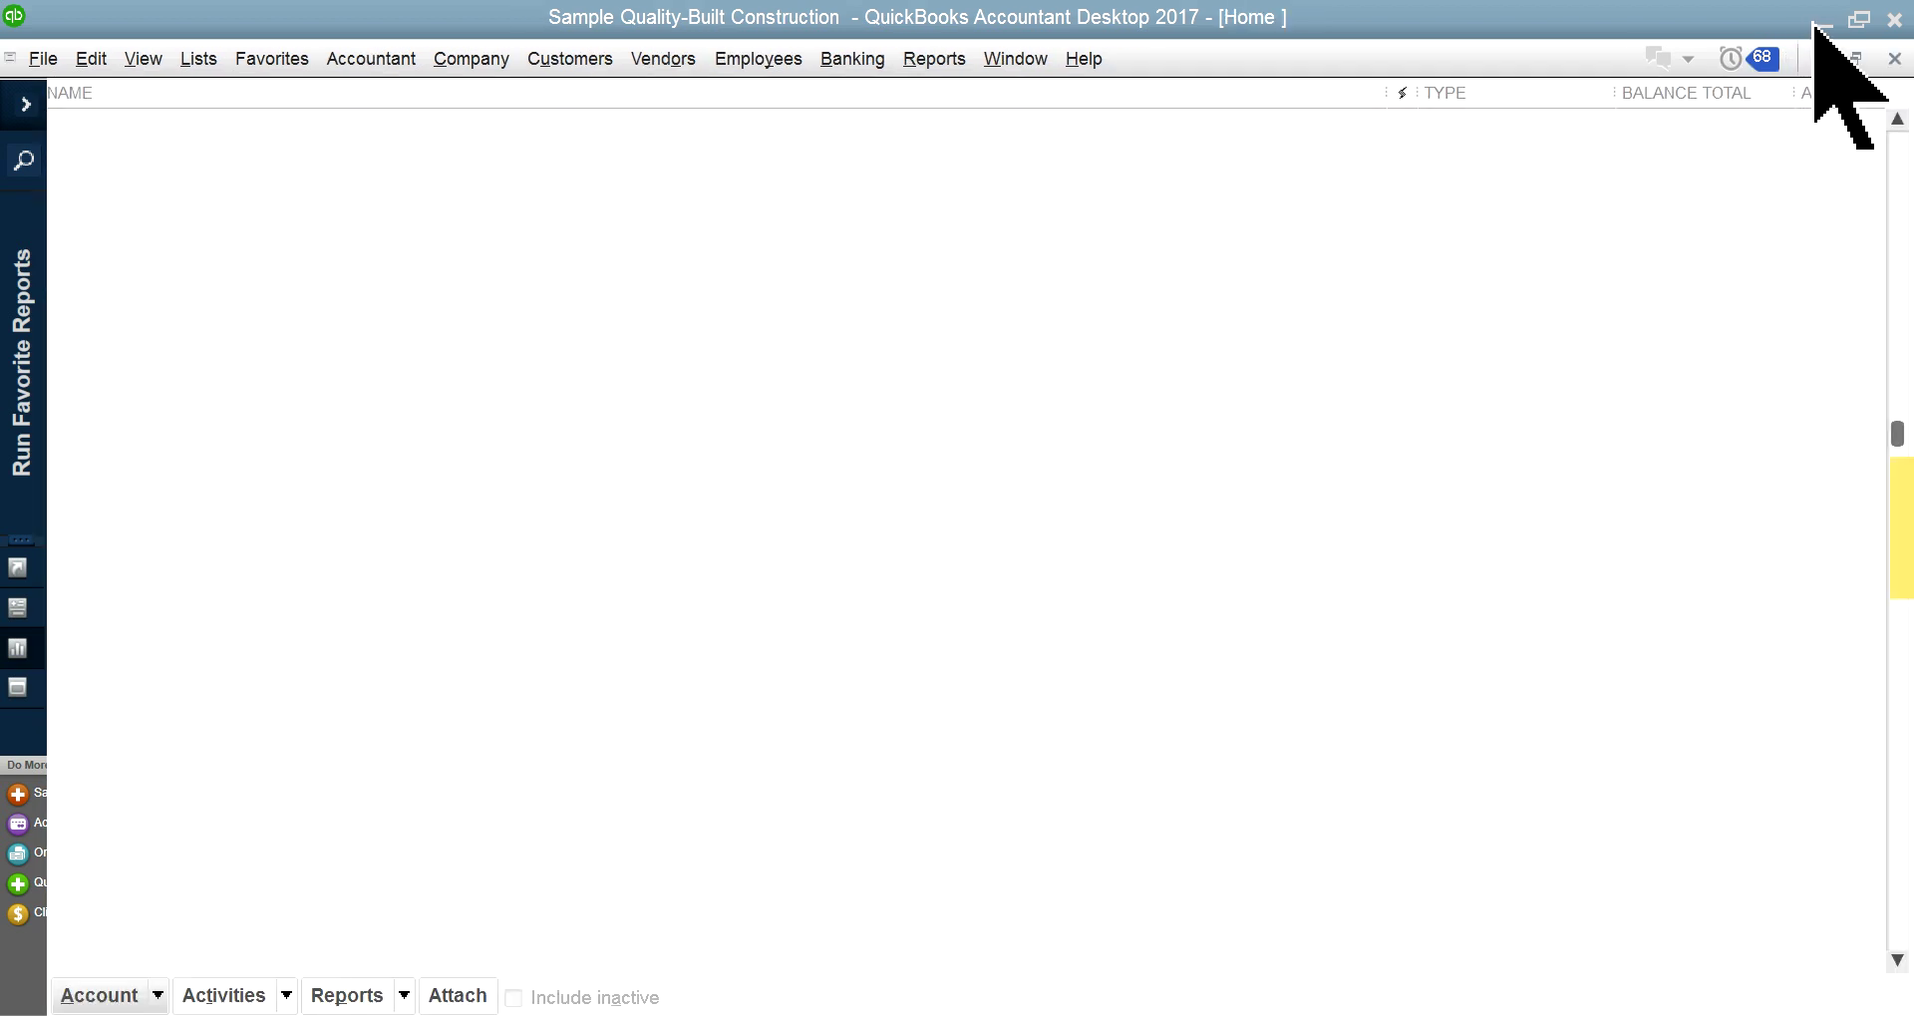
{"action": "key", "text": "alt+Tab"}
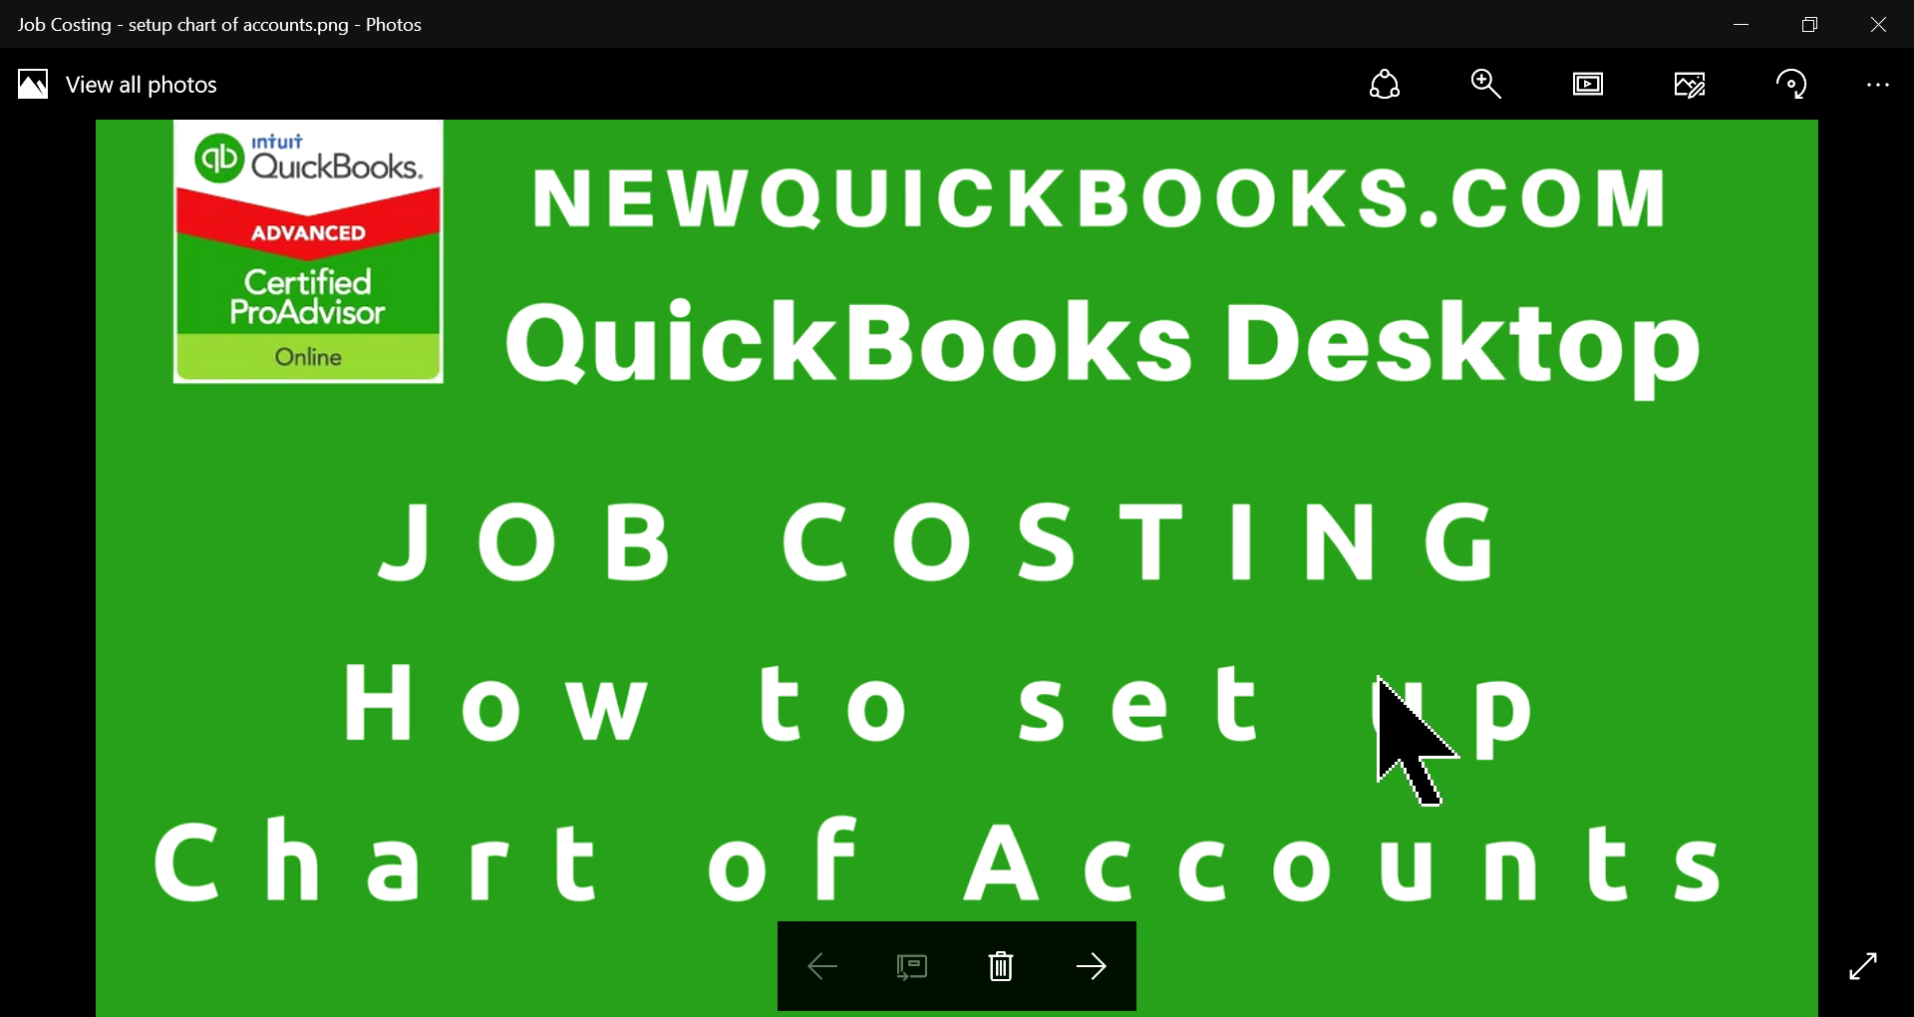